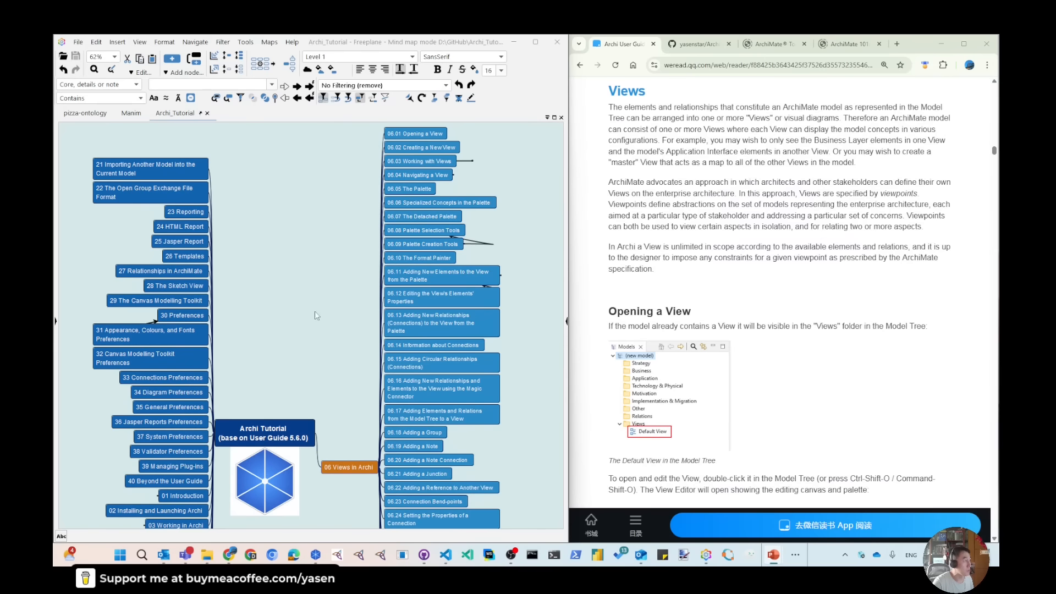
- Look through the numbered chapters and the 06 Views in Archi subtopics in the Archi Tutorial mind map
scroll(314, 312, down, 5)
scroll(206, 443, down, 5)
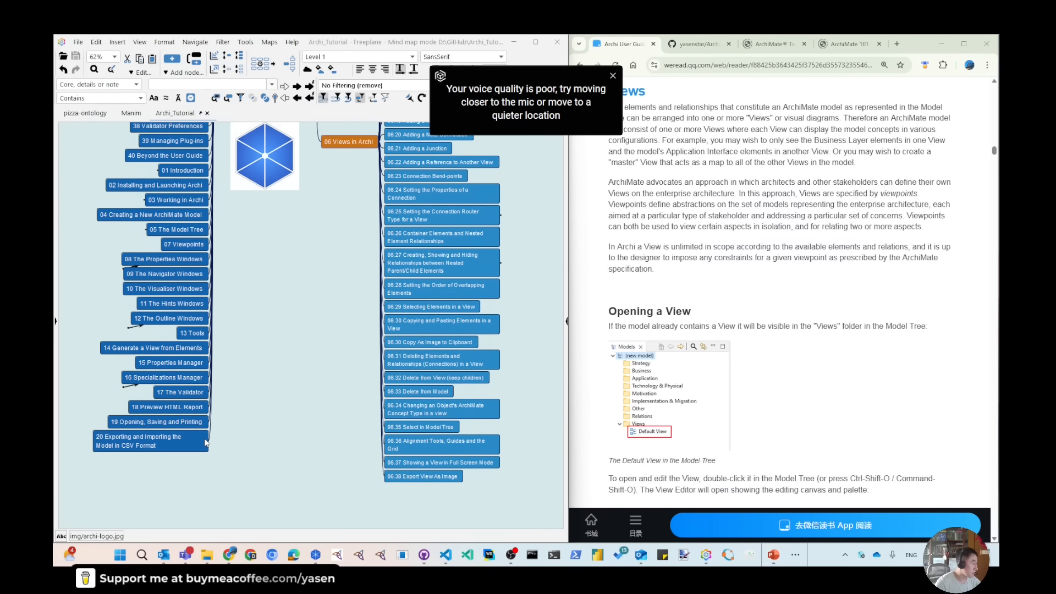
scroll(309, 270, up, 4)
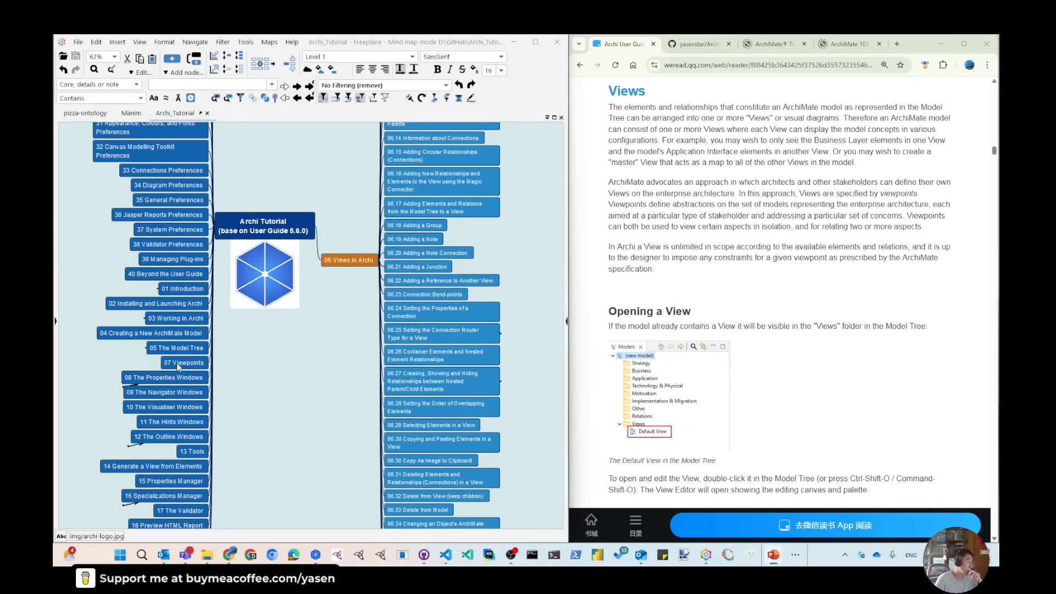
scroll(327, 326, down, 3)
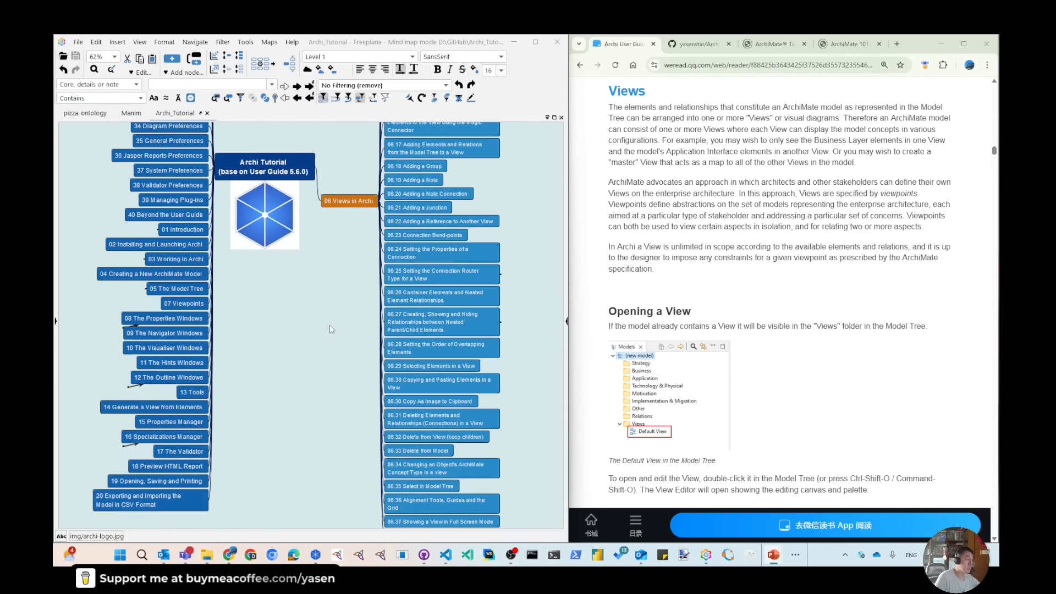
scroll(330, 325, down, 3)
scroll(467, 425, up, 2)
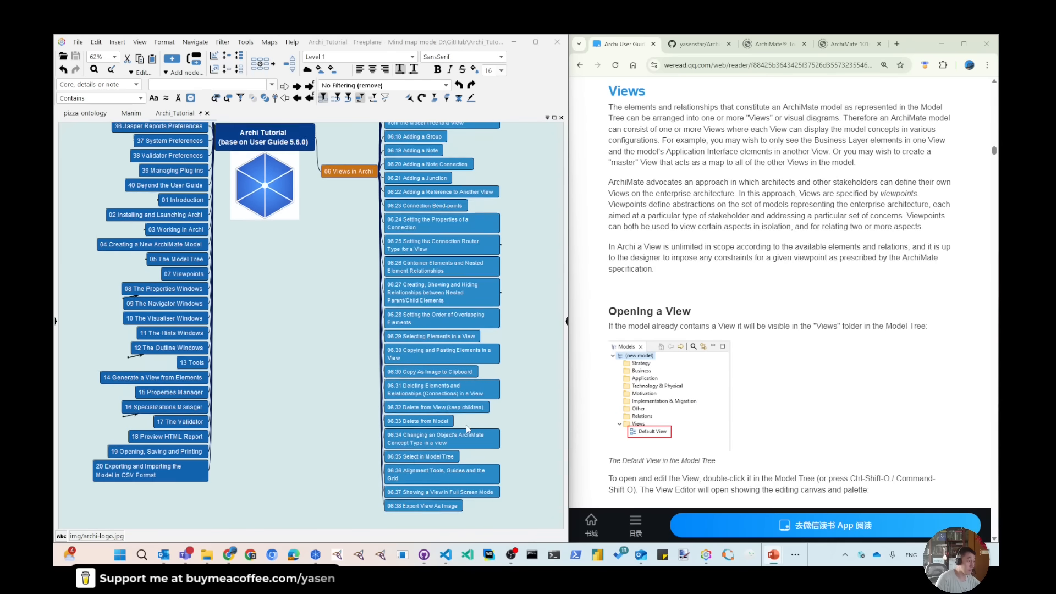
scroll(466, 425, up, 10)
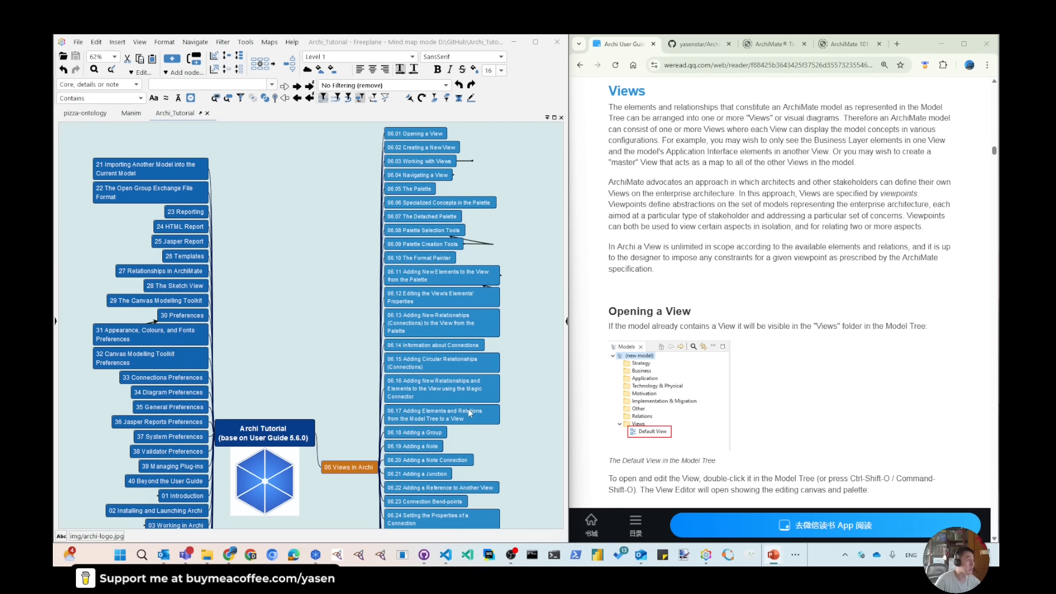
drag(543, 237, 494, 255)
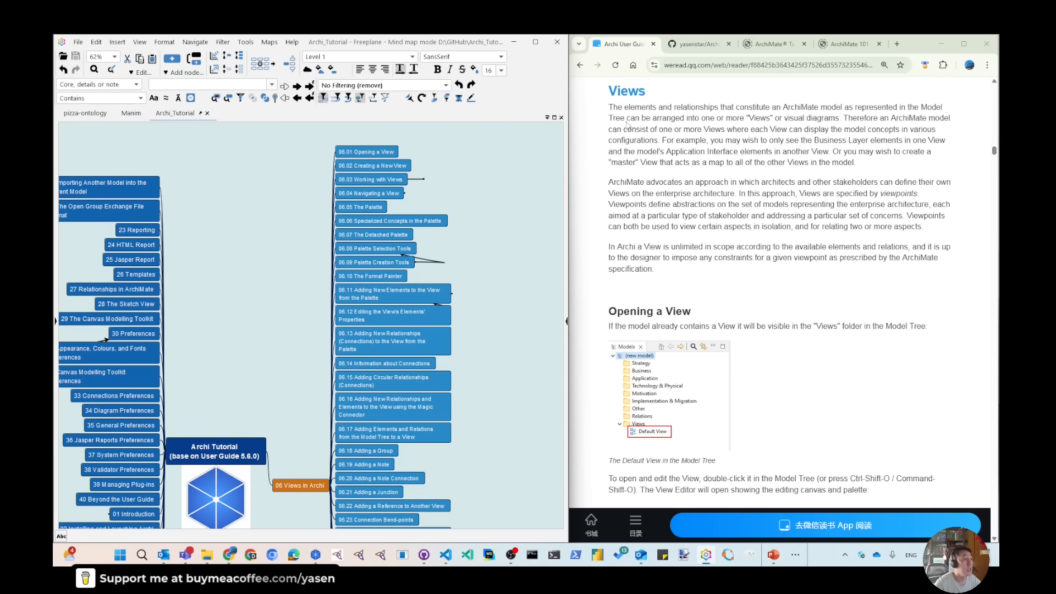
- Switch to Archi and open Default View from the Views folder of the model tree
click(315, 556)
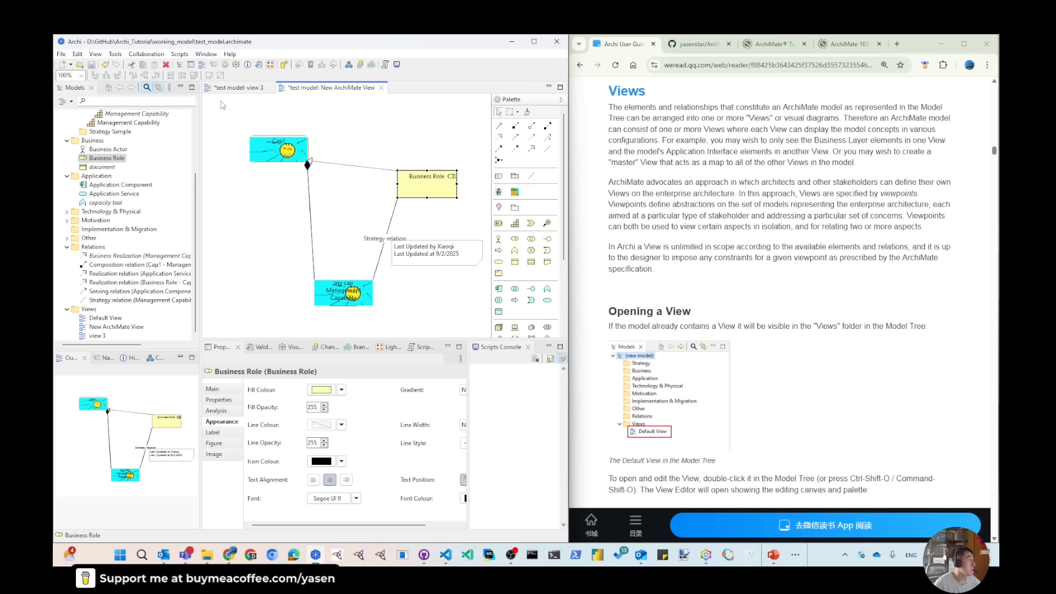
click(238, 87)
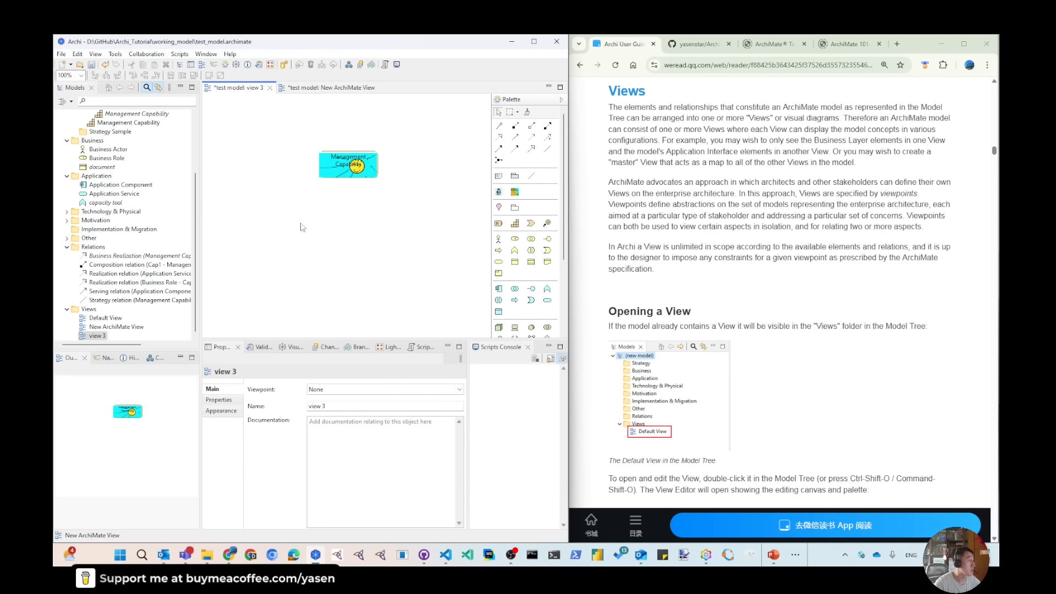
double_click(105, 318)
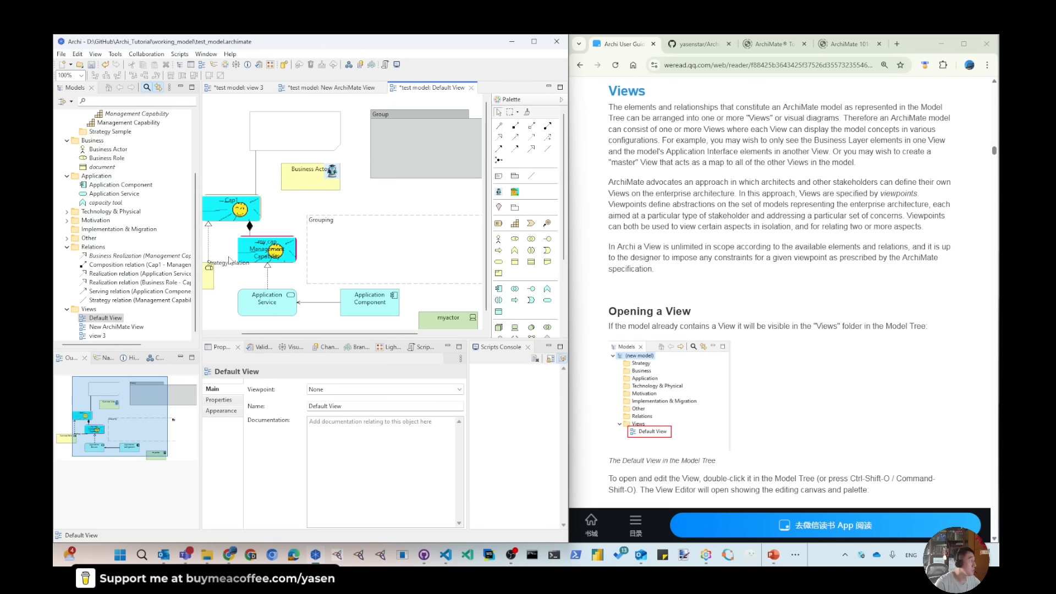
click(97, 319)
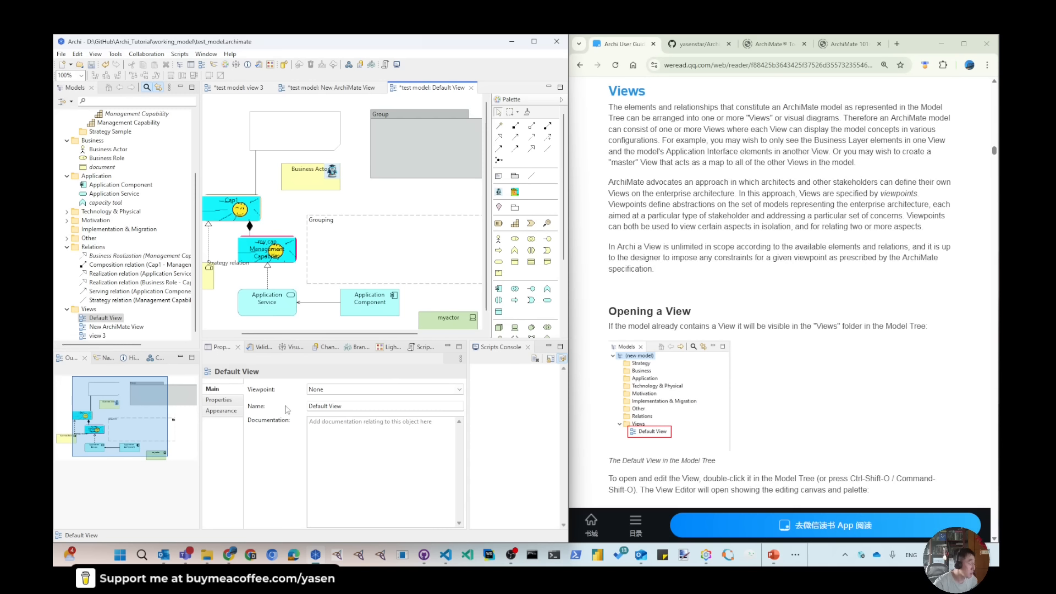
- Examine the viewpoints available for Default View, leaving the current one selected
click(459, 391)
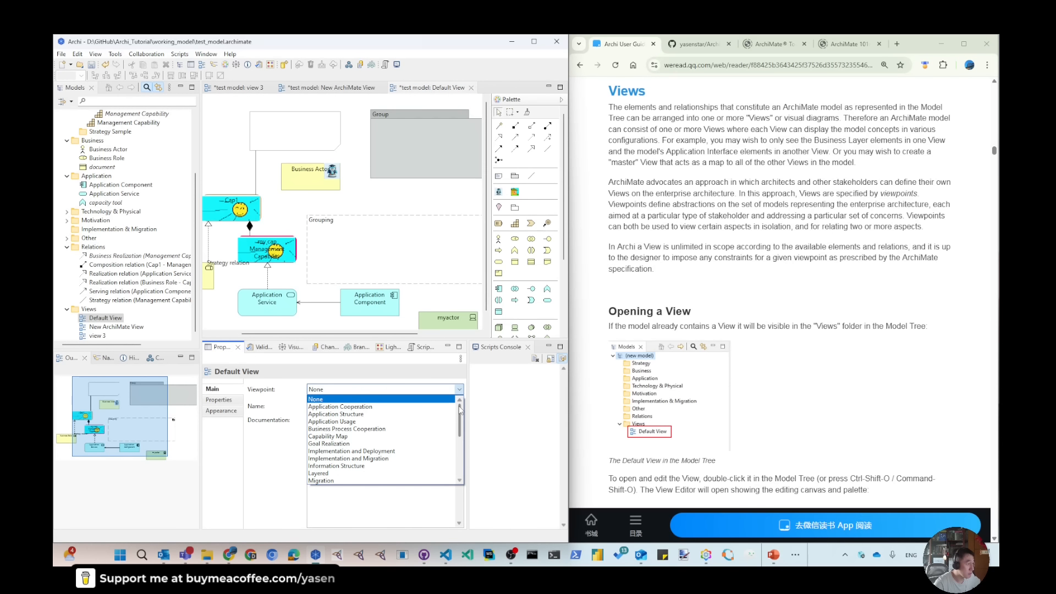
mouse_move(460, 410)
mouse_down()
mouse_move(470, 464)
mouse_move(463, 404)
mouse_up()
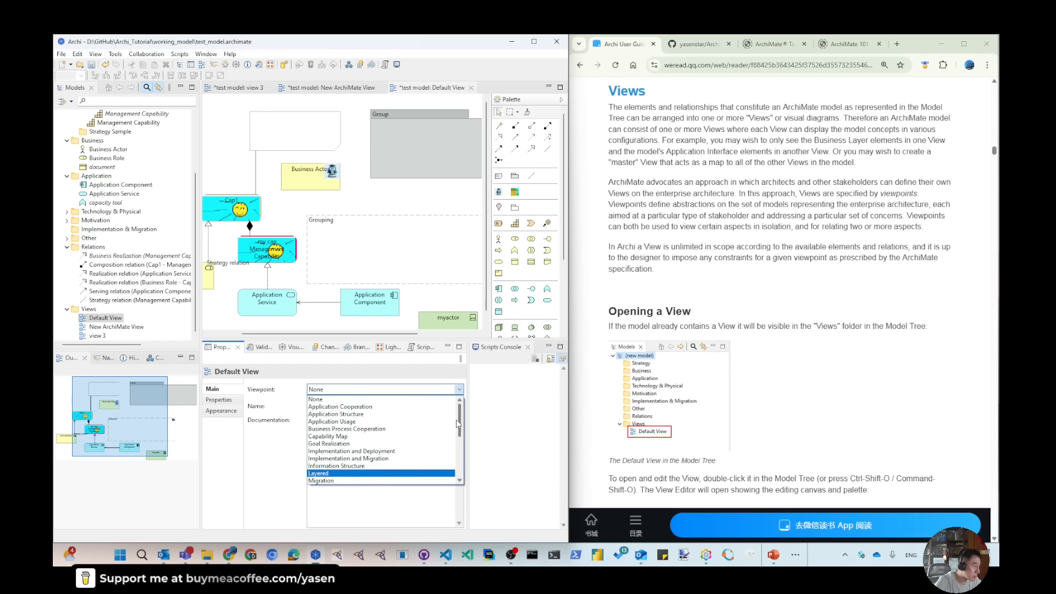
drag(460, 421, 456, 469)
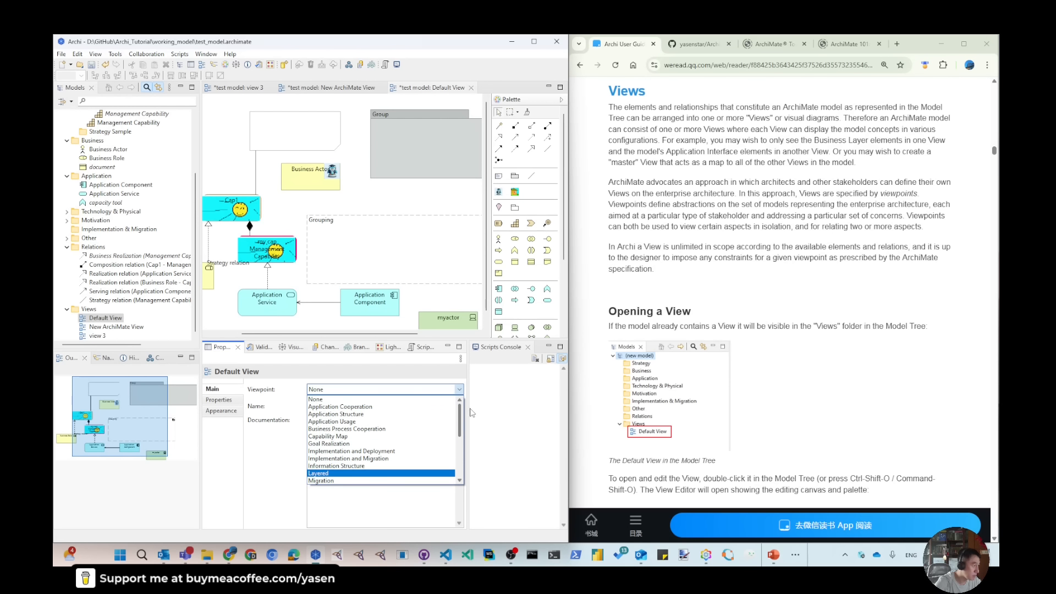
click(498, 409)
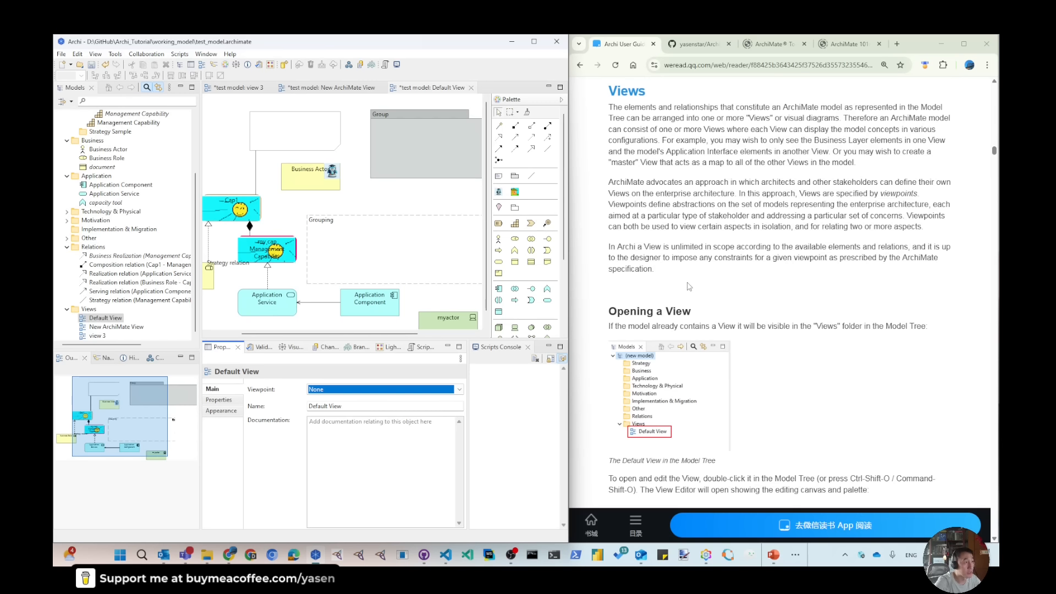
- Read the user guide's Opening a View section and bring up Default View from the model tree
scroll(689, 287, down, 2)
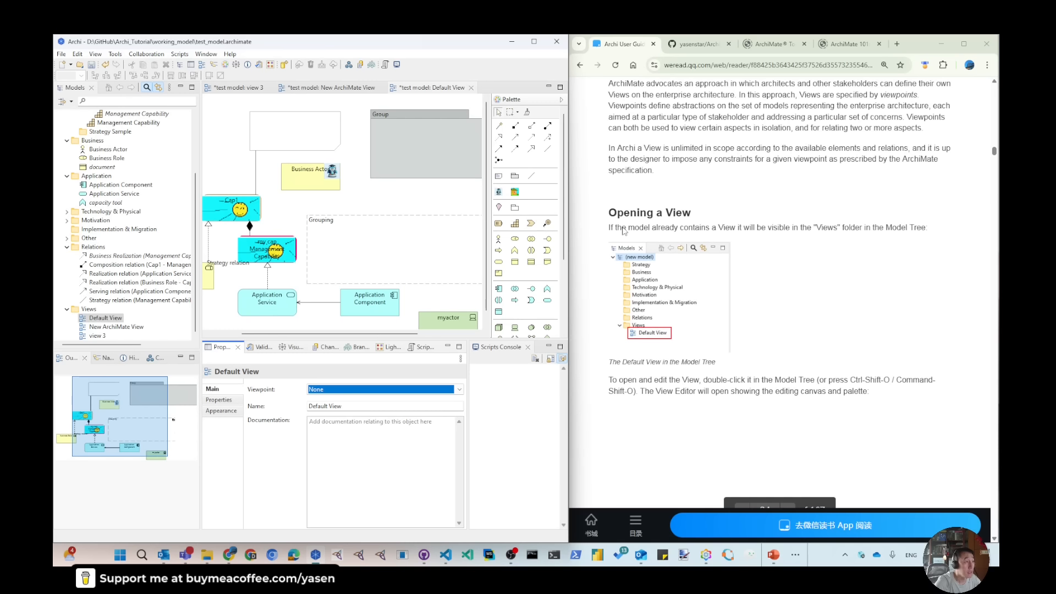
scroll(631, 229, down, 1)
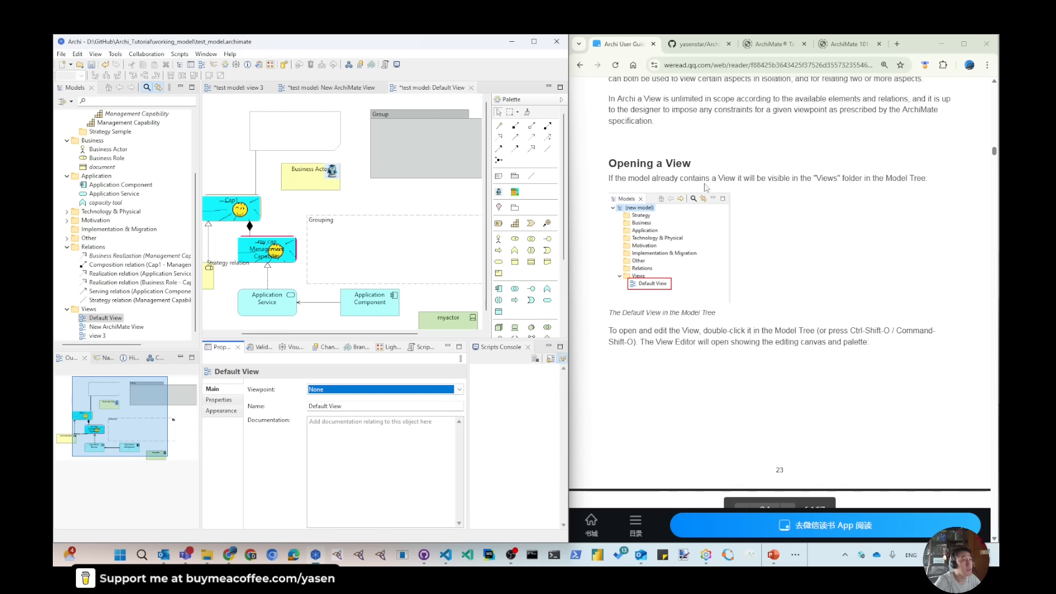
double_click(98, 336)
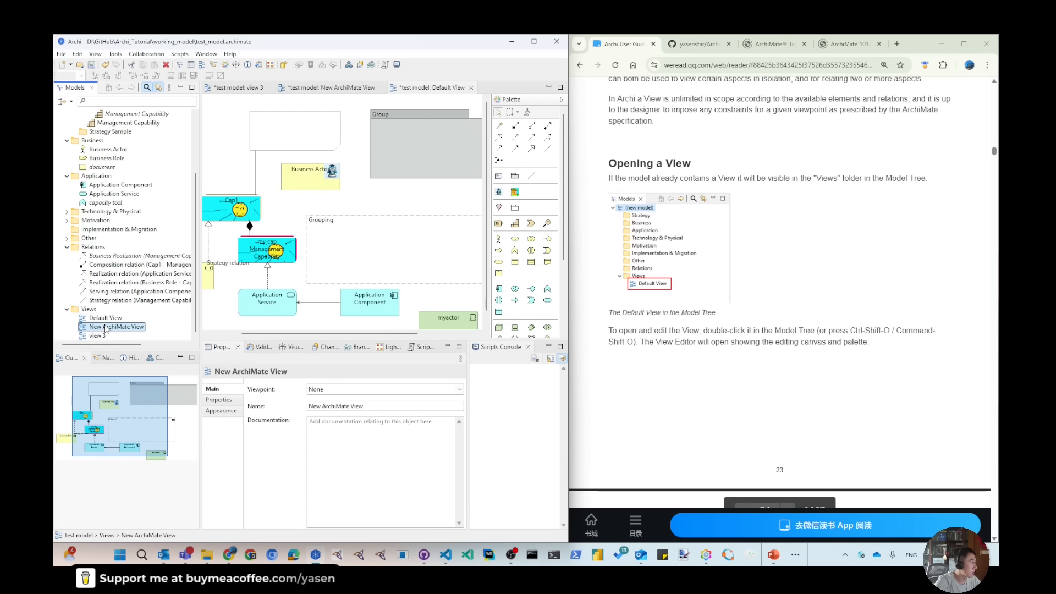
double_click(118, 318)
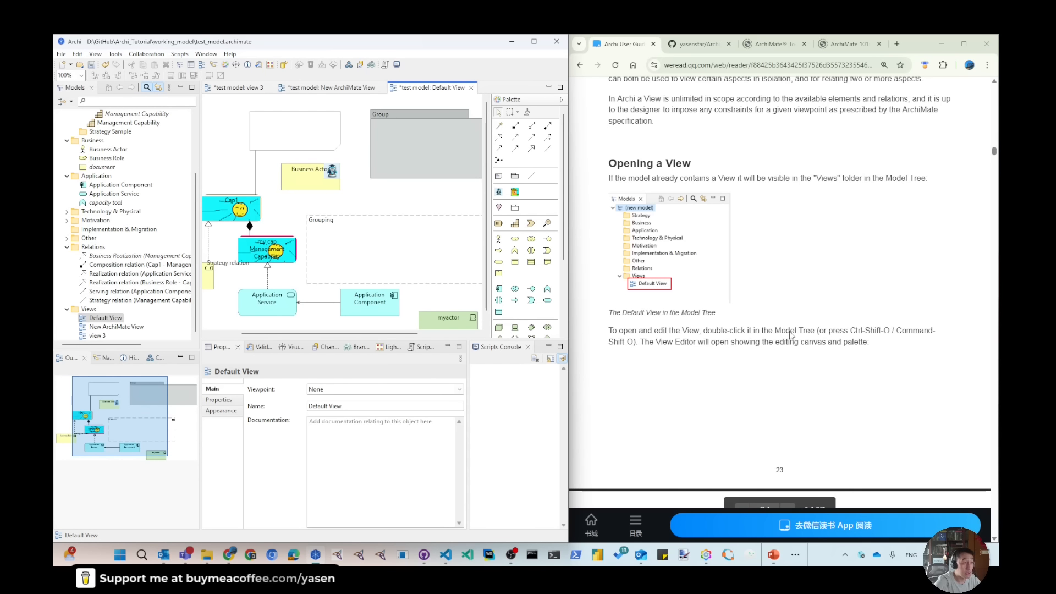
- Open New ArchiMate View from the model tree with the Open View command
click(97, 328)
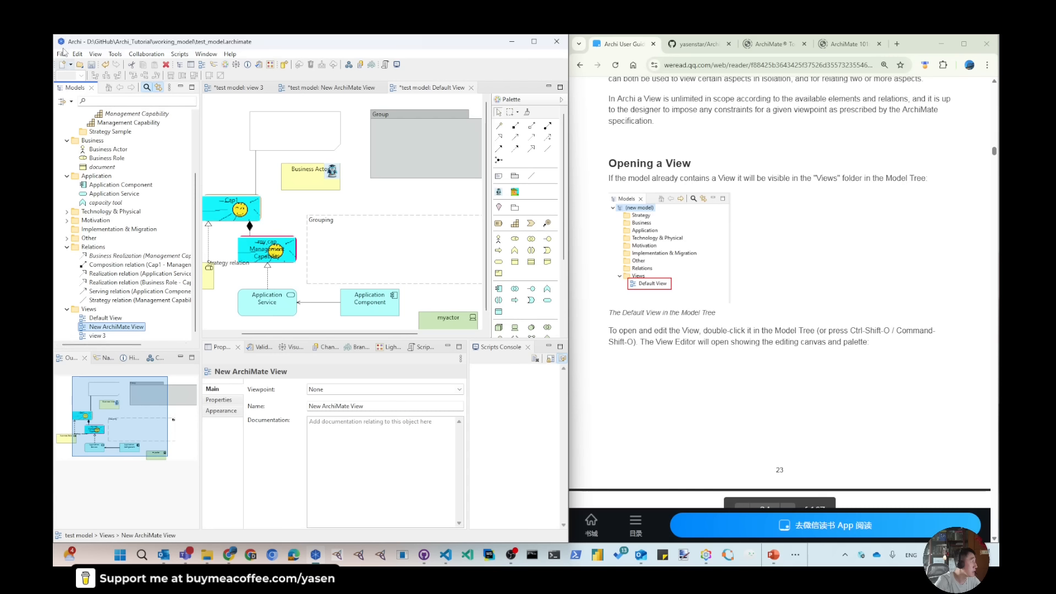
click(92, 54)
mouse_move(57, 55)
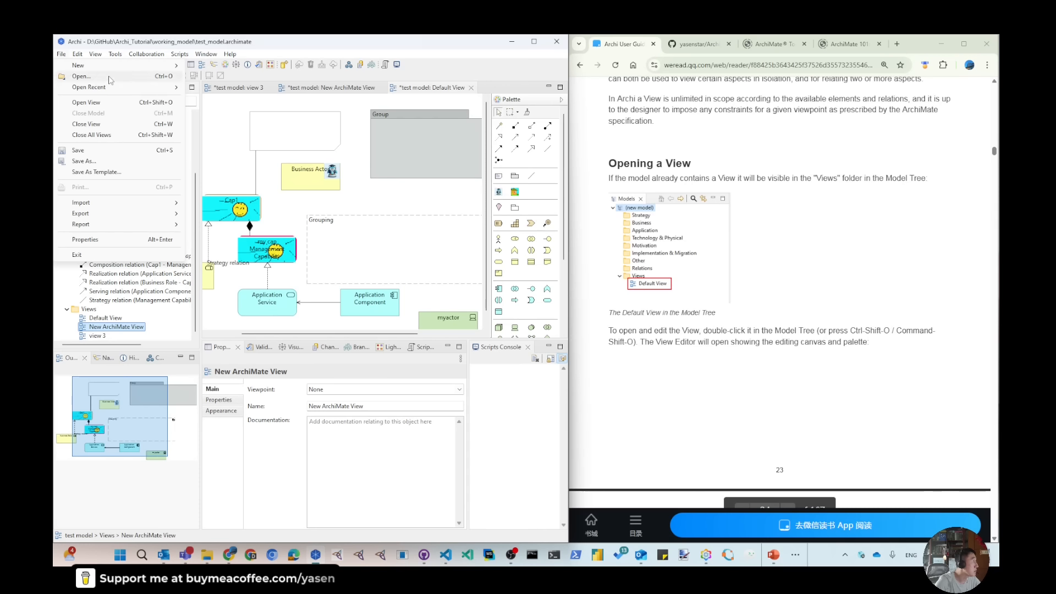
click(88, 103)
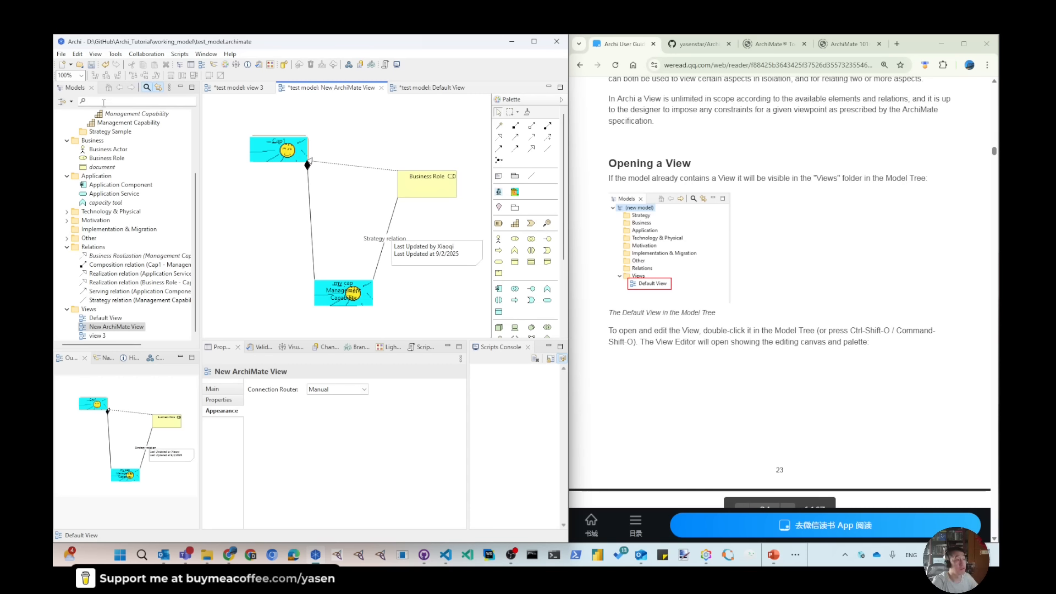
- Check the guide's View Editor illustration and close the view 3, New ArchiMate View and Default View editors
scroll(826, 424, down, 3)
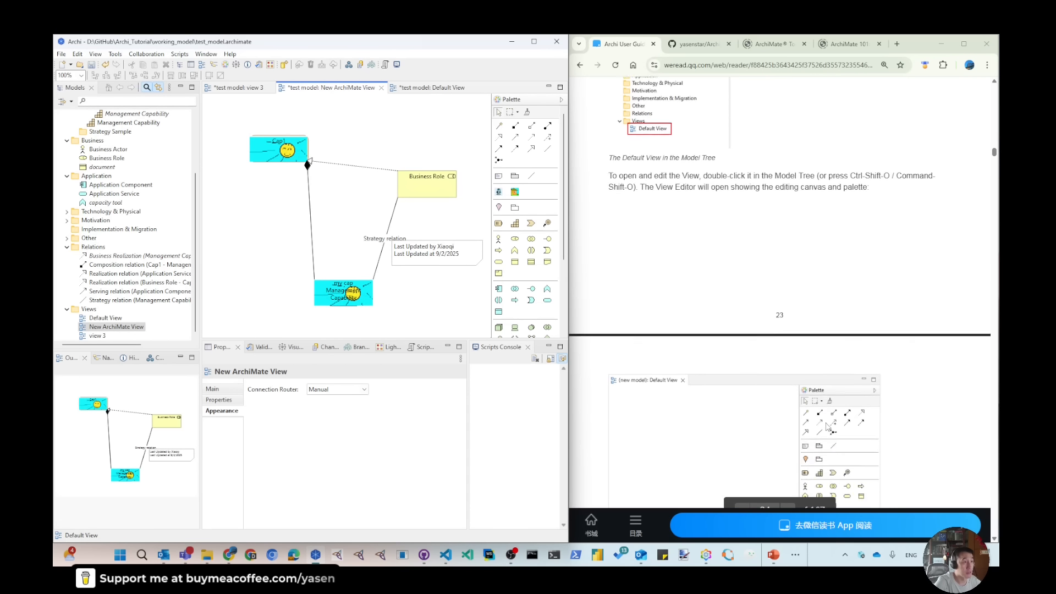
scroll(827, 427, down, 3)
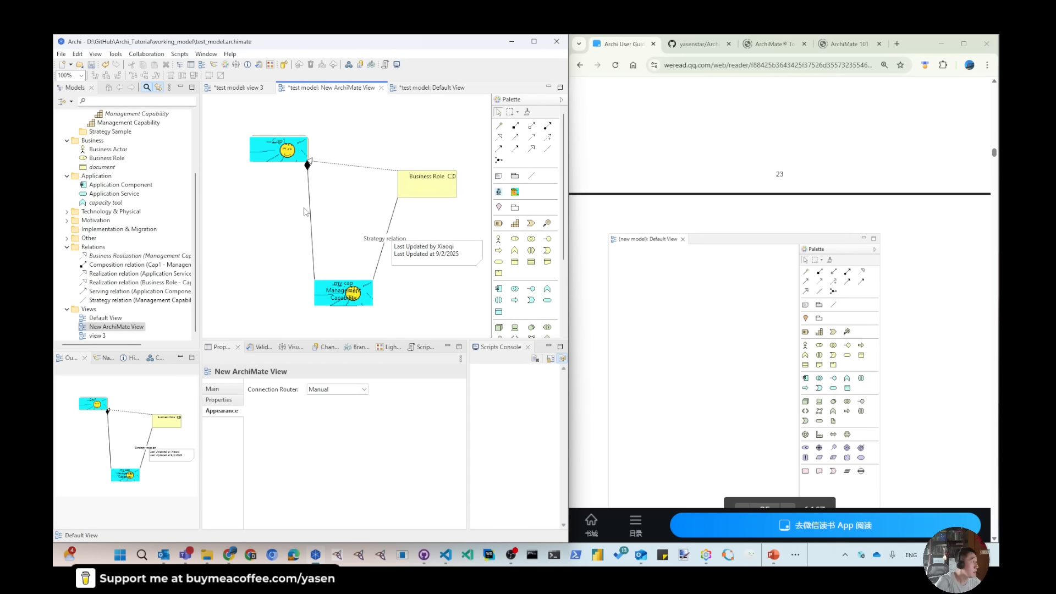
click(269, 87)
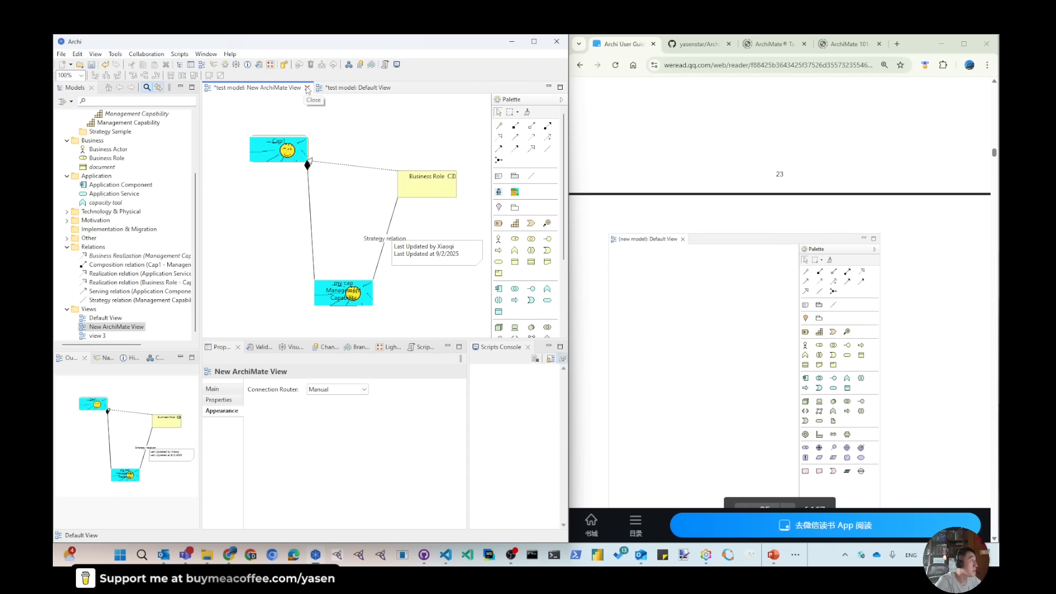
click(308, 87)
click(286, 88)
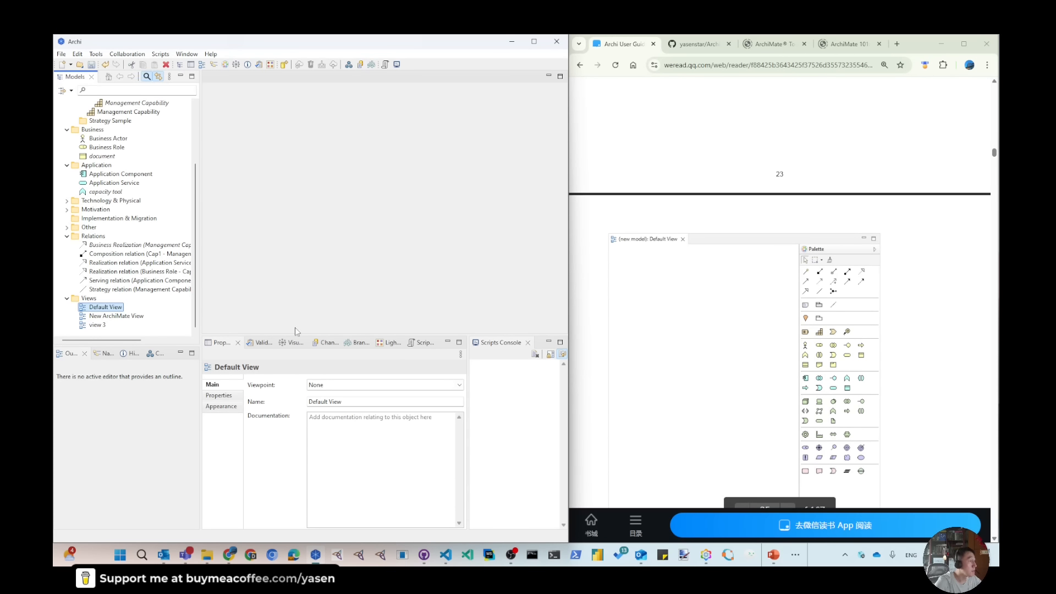
- Enlarge the editor area by shrinking the properties area and open Default View from the model tree
drag(387, 334, 380, 437)
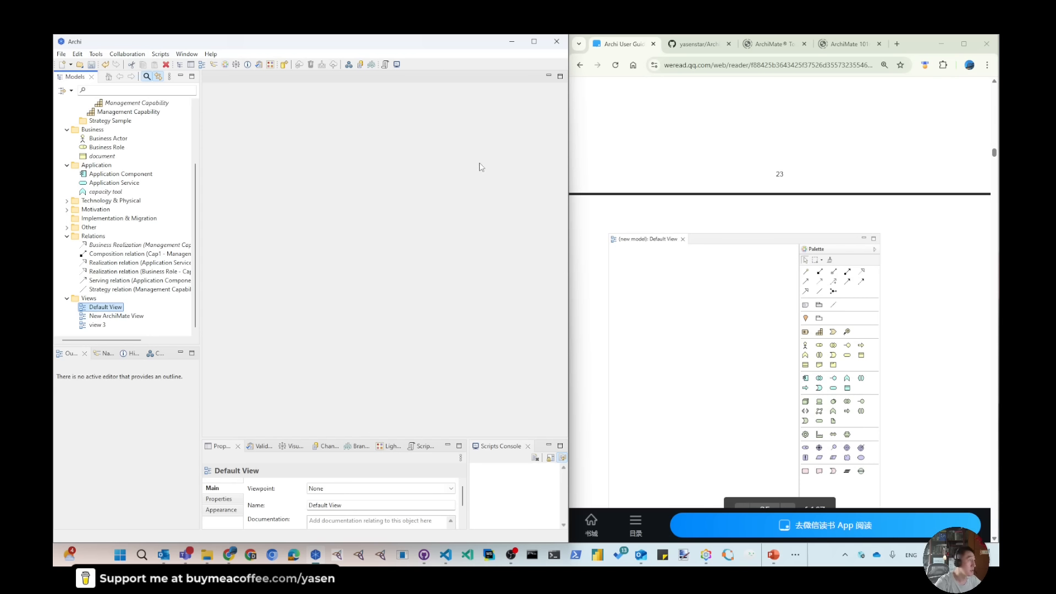
double_click(107, 307)
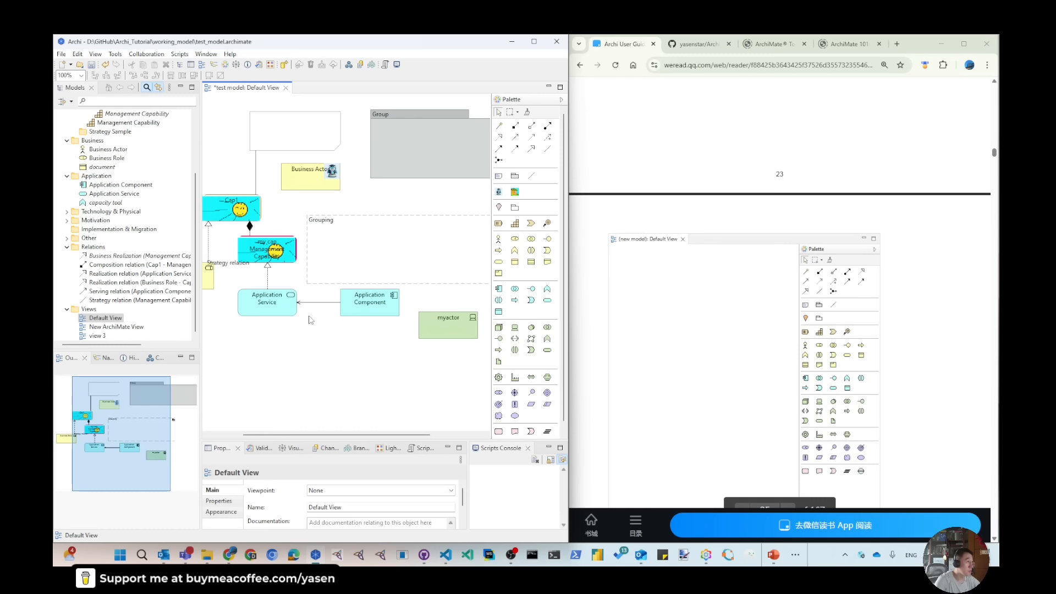
- Add a Business Object element with its default name to Default View, below the Application Service element
click(515, 262)
click(276, 366)
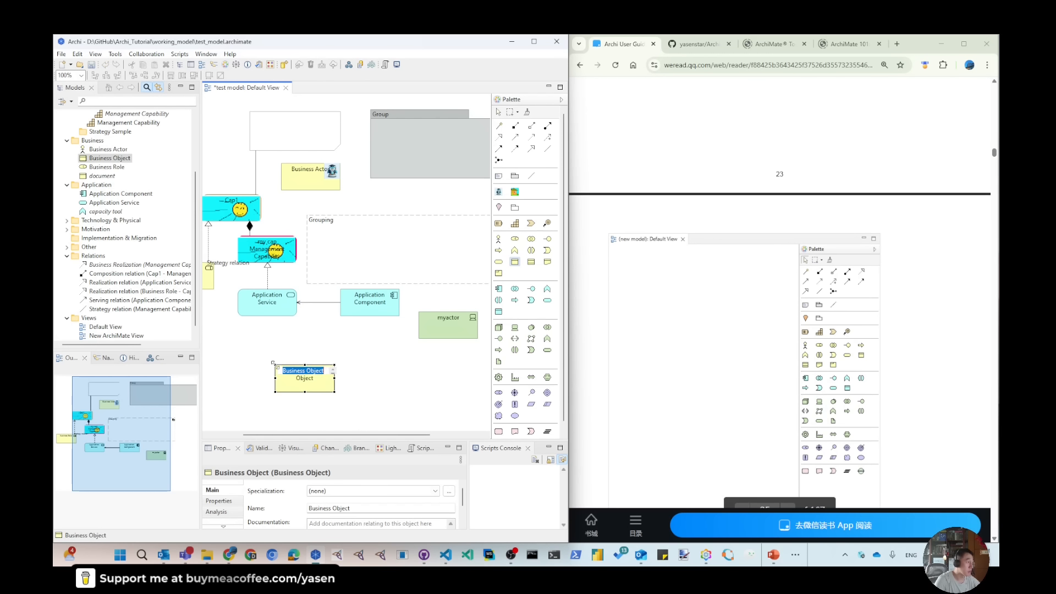
click(396, 384)
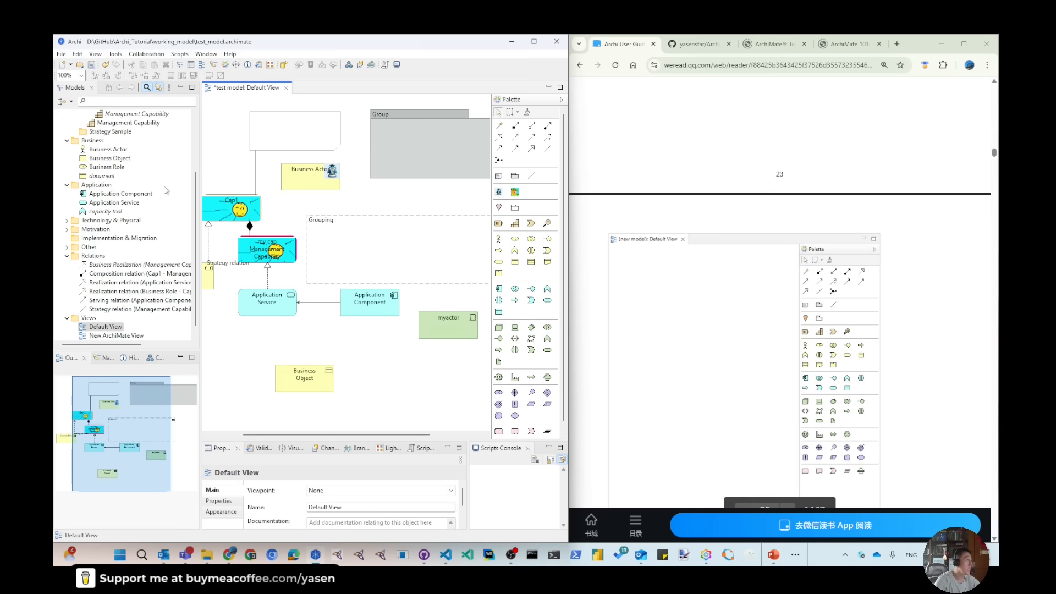
- Locate the new Business Object in the Business folder of the model tree and save the model
scroll(129, 235, up, 3)
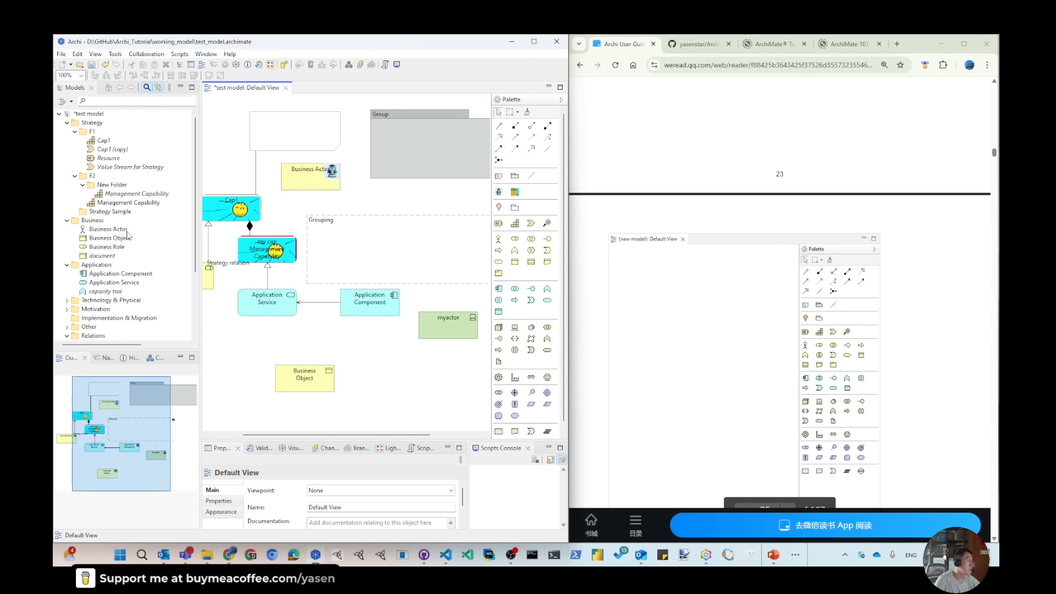
click(103, 256)
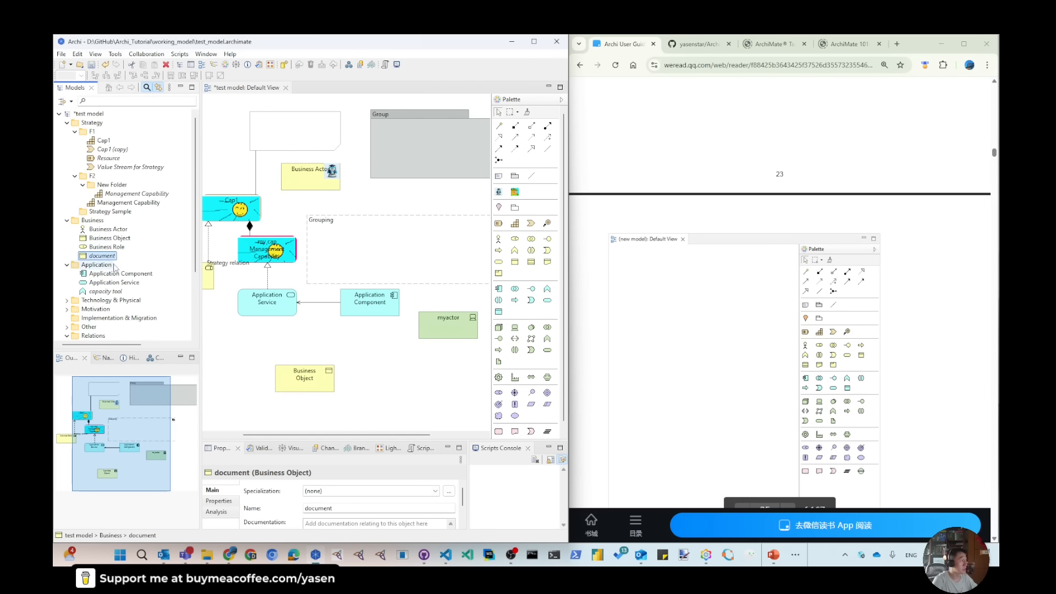
click(126, 239)
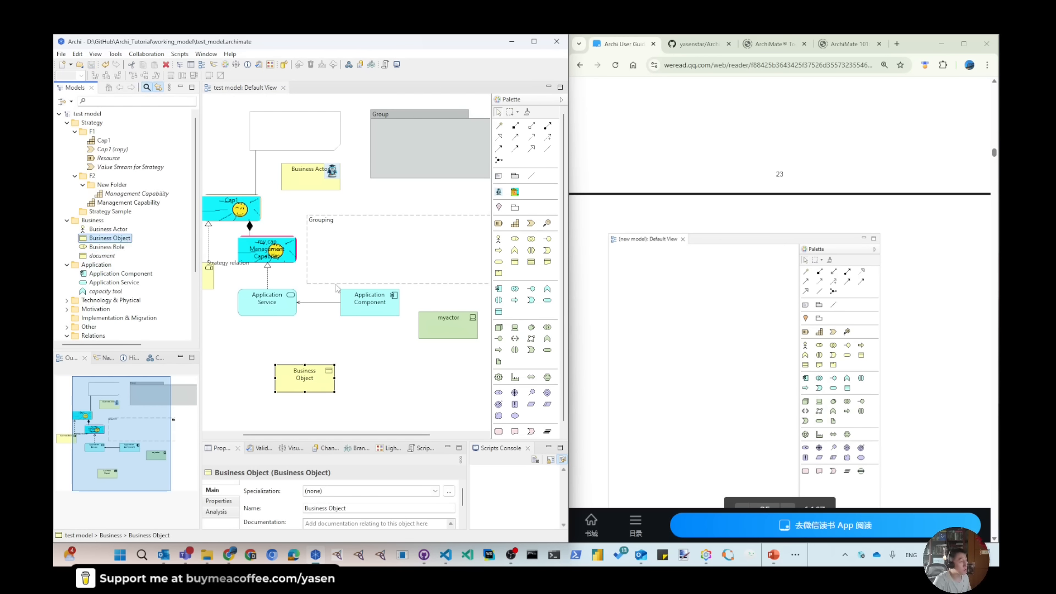
key(ctrl+s)
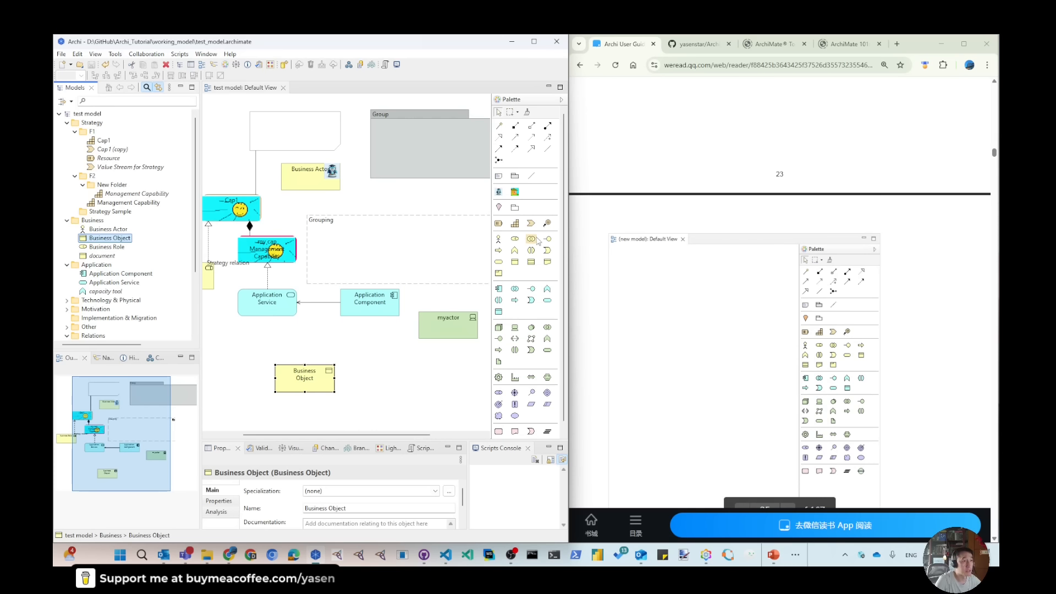
- Read the guide's Creating a New View section and bring up the commands available for the Views folder
scroll(814, 346, down, 3)
scroll(815, 349, down, 3)
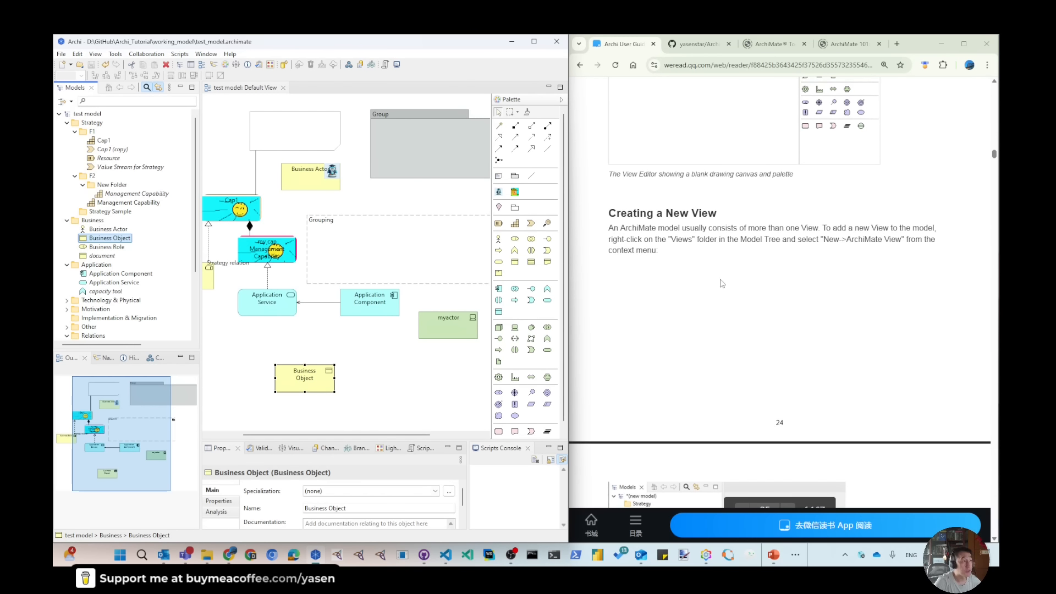
scroll(127, 248, down, 3)
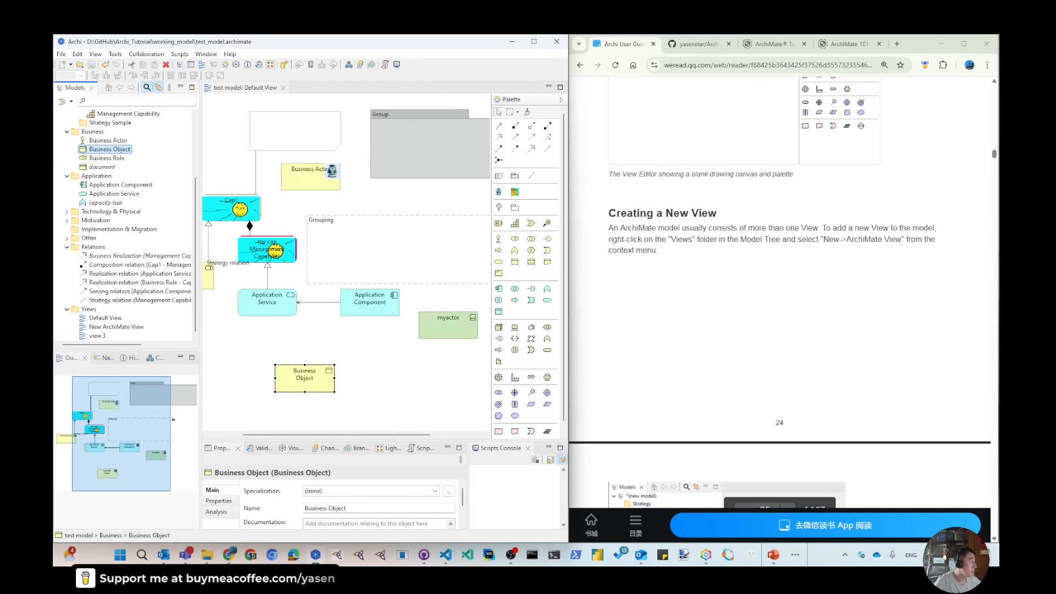
right_click(87, 310)
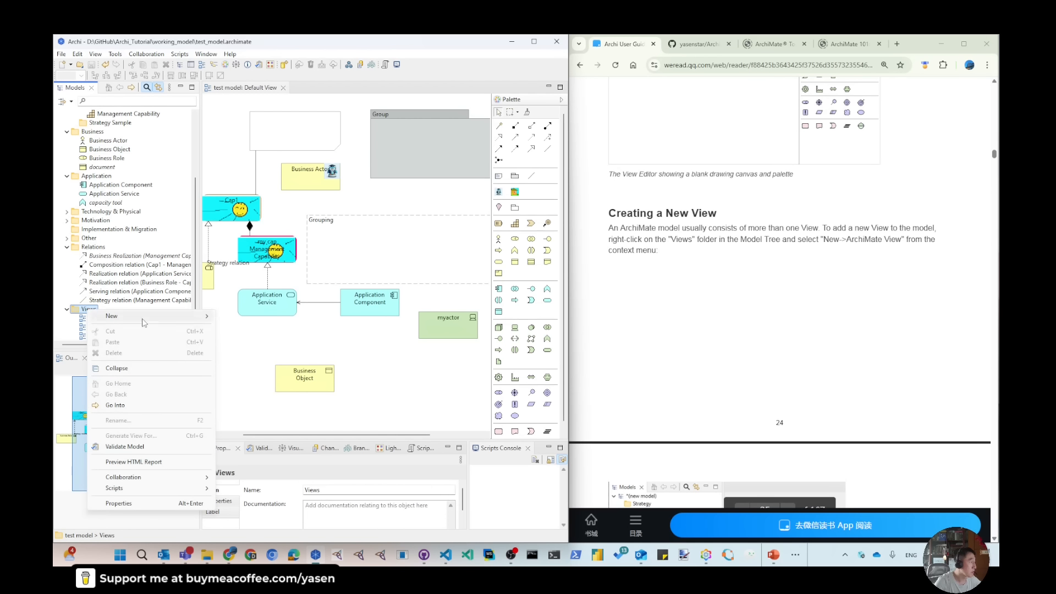
mouse_move(144, 322)
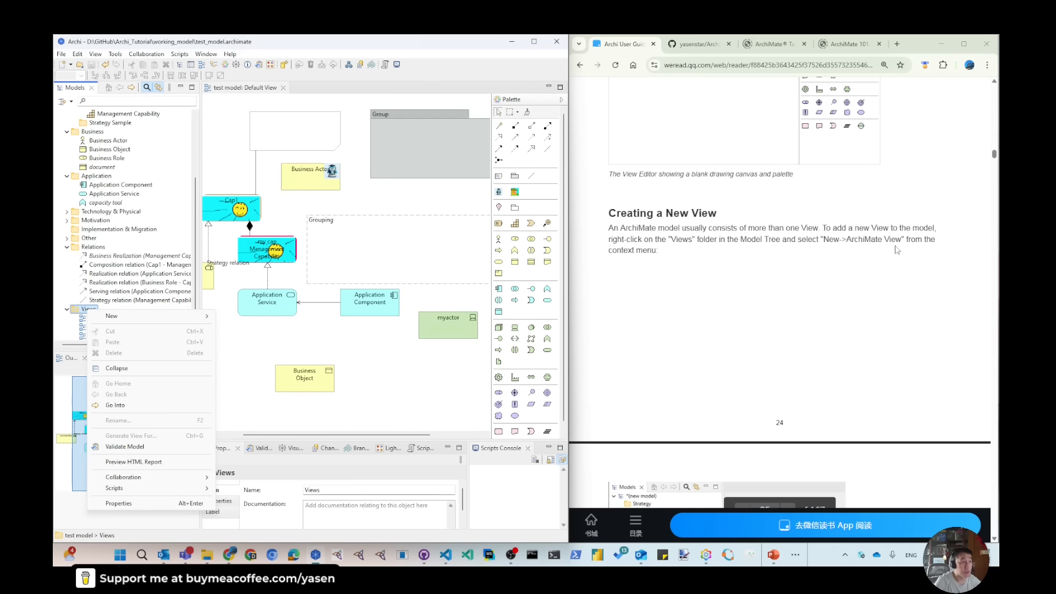
- Examine the application's general file and viewpoint commands and the new-item options offered for view 3
click(61, 54)
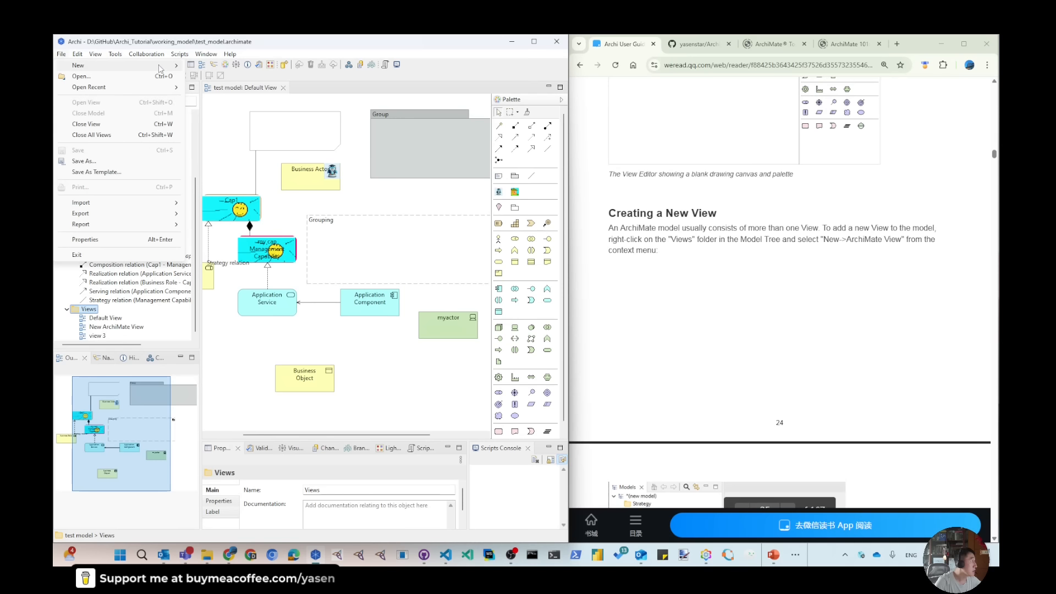
mouse_move(161, 68)
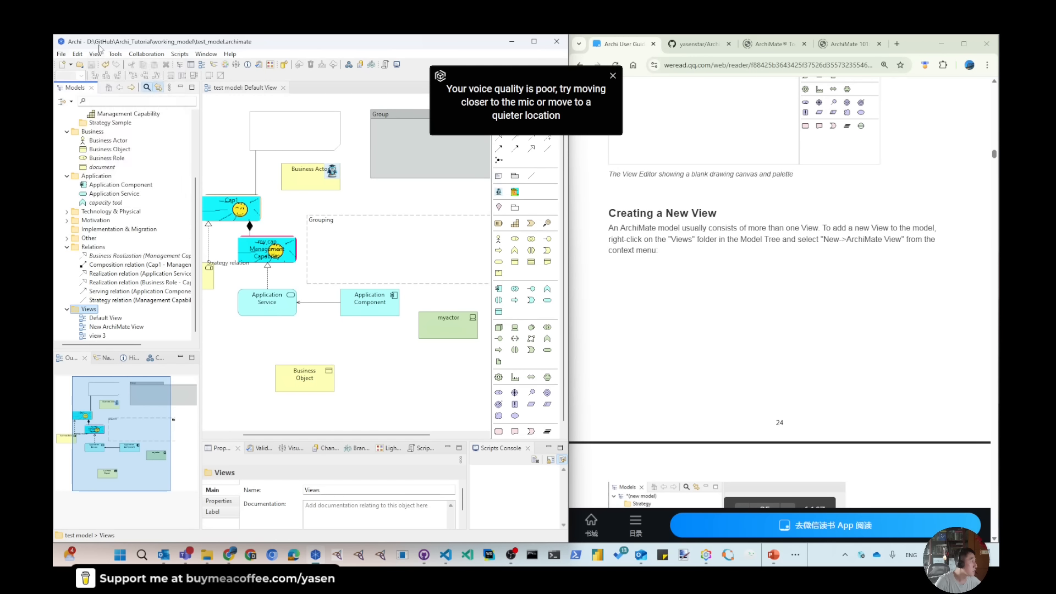
mouse_move(101, 56)
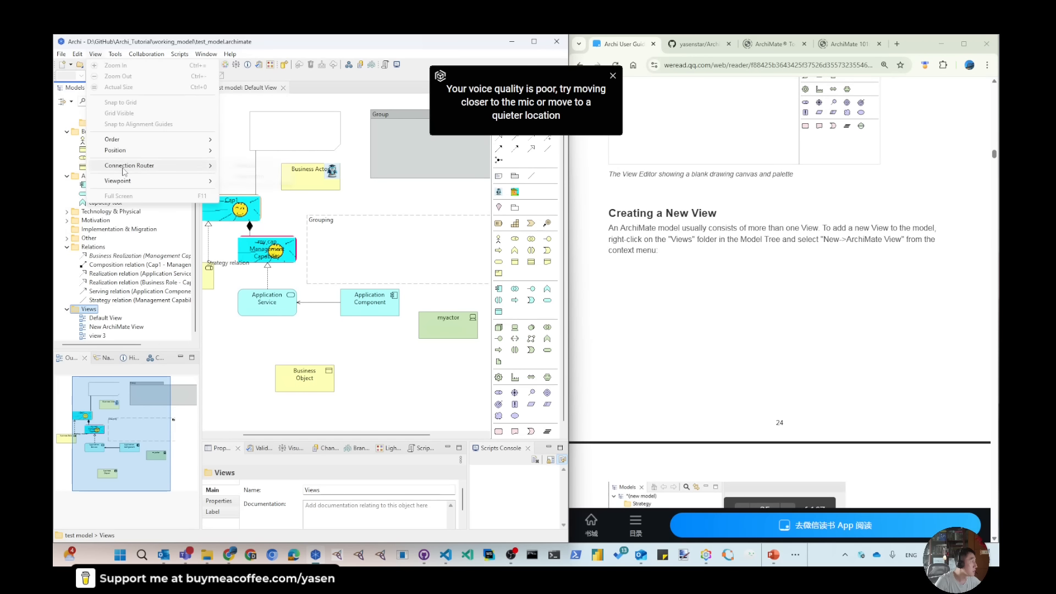
mouse_move(142, 184)
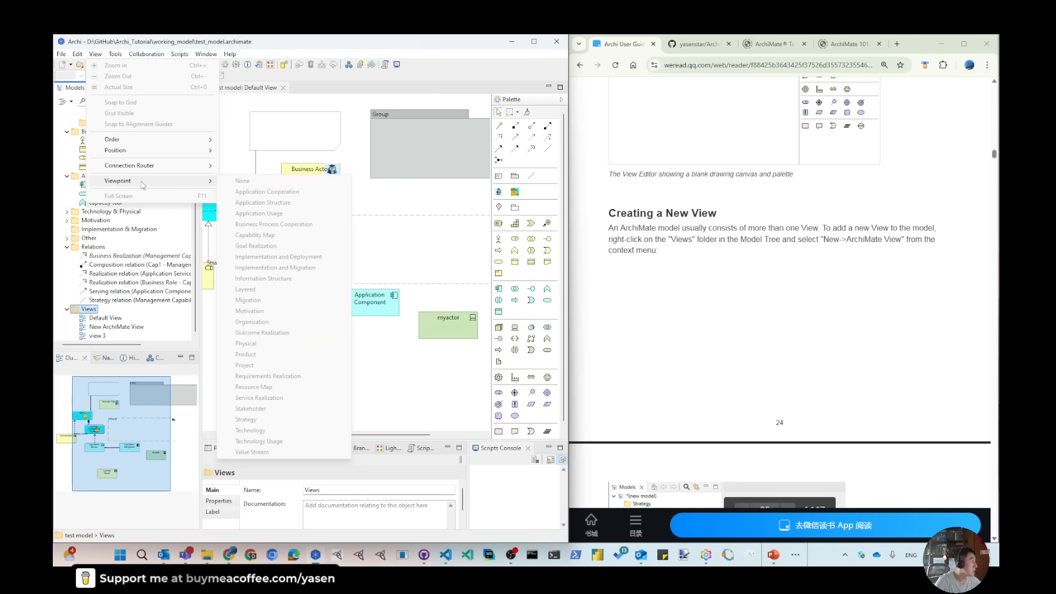
click(89, 311)
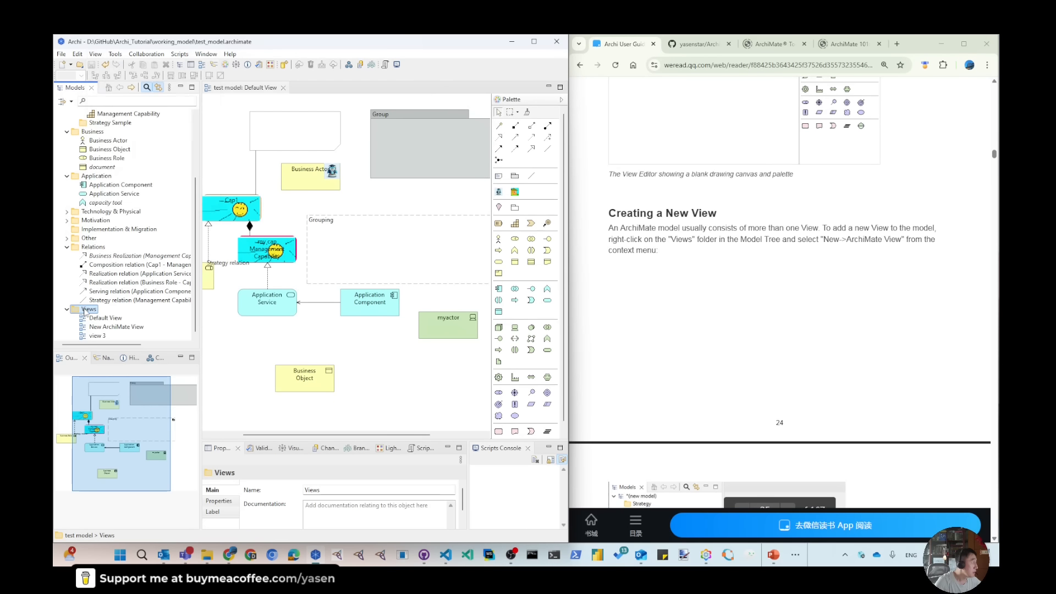
right_click(101, 338)
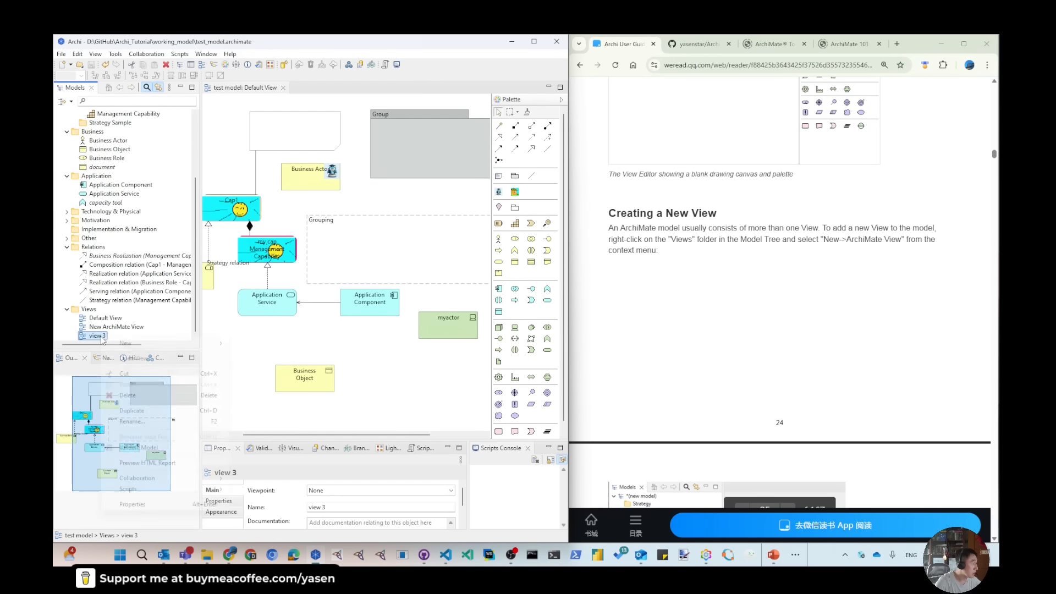
mouse_move(147, 351)
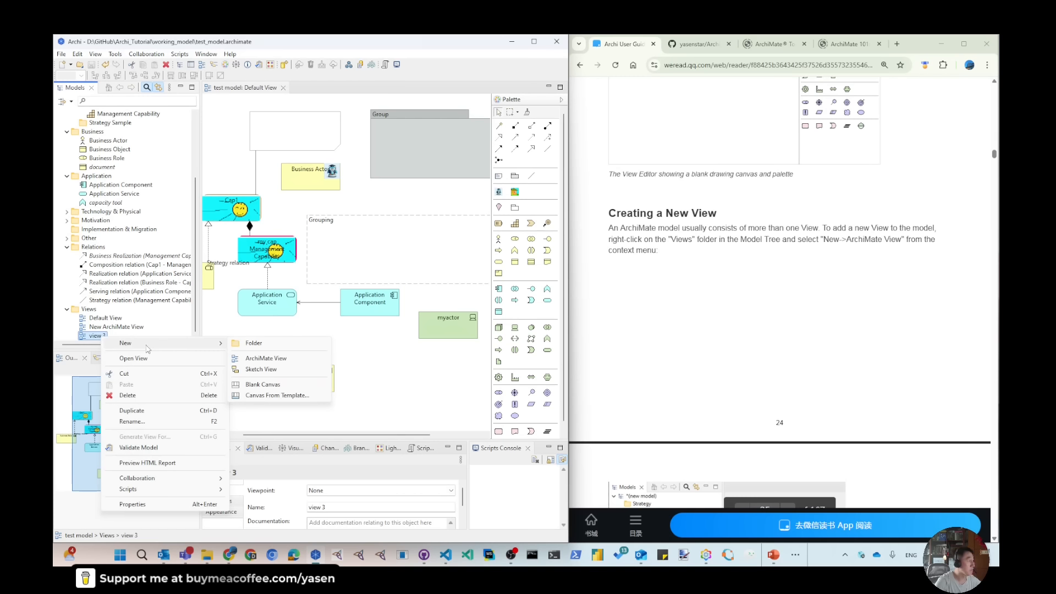
- Create a folder named "app landscape" inside the Views folder of the model tree
click(91, 309)
right_click(92, 309)
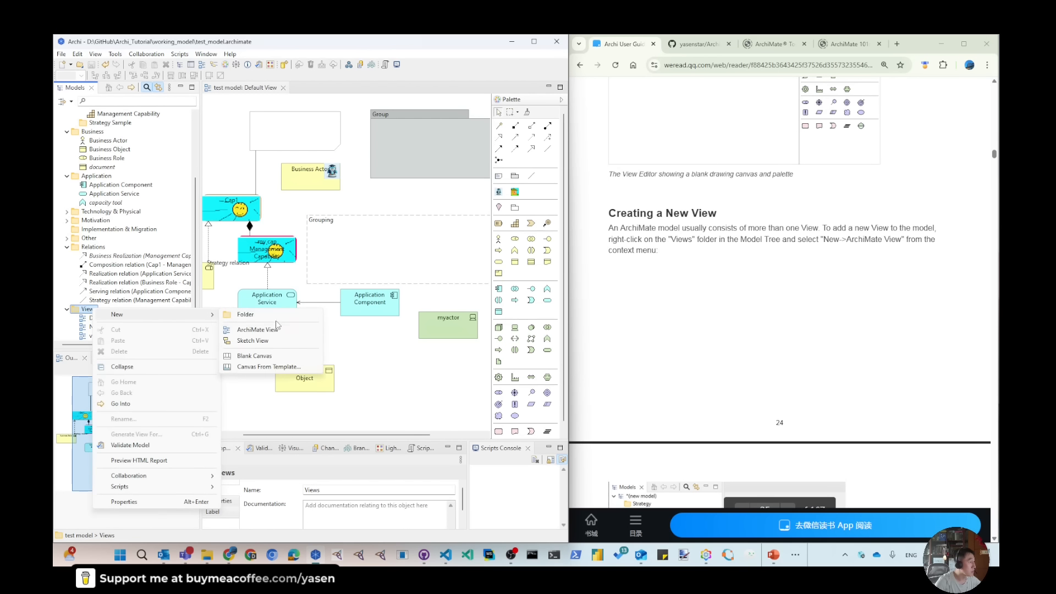
click(250, 314)
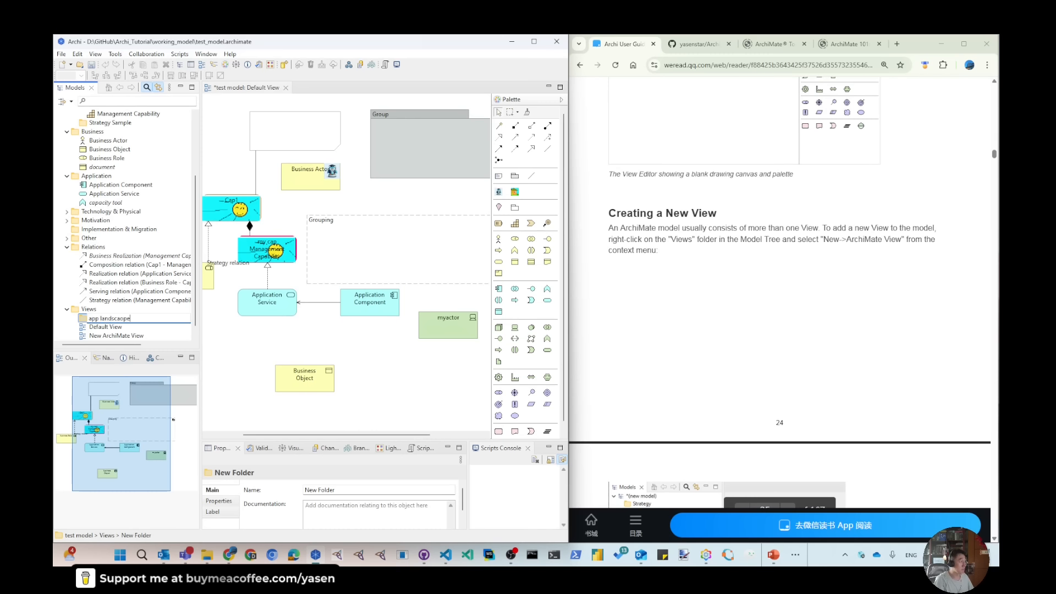
text(pe)
key(Return)
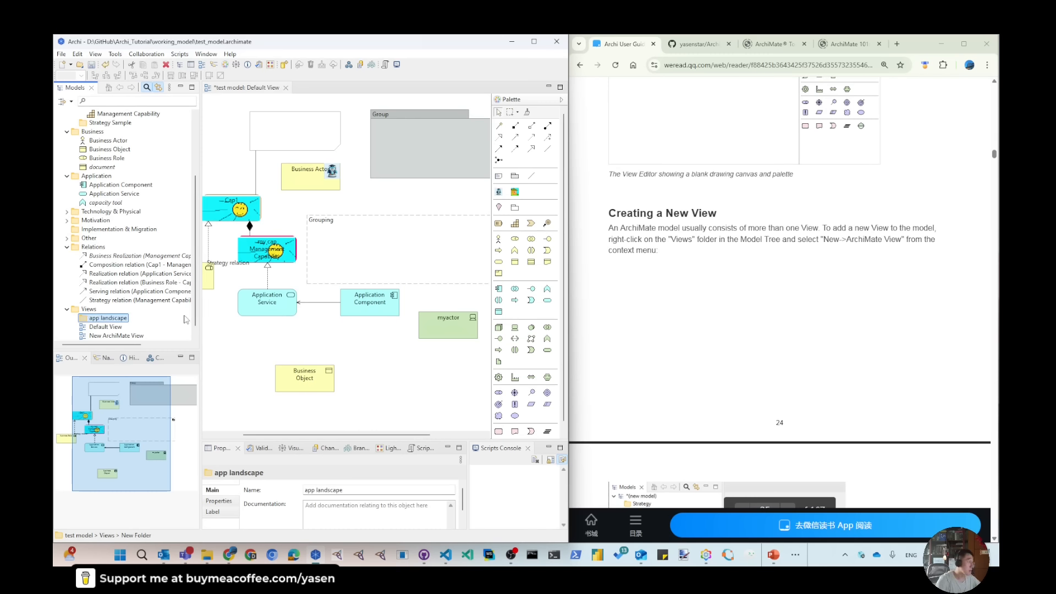
- Add a new ArchiMate View with its default name to the app landscape folder
right_click(101, 336)
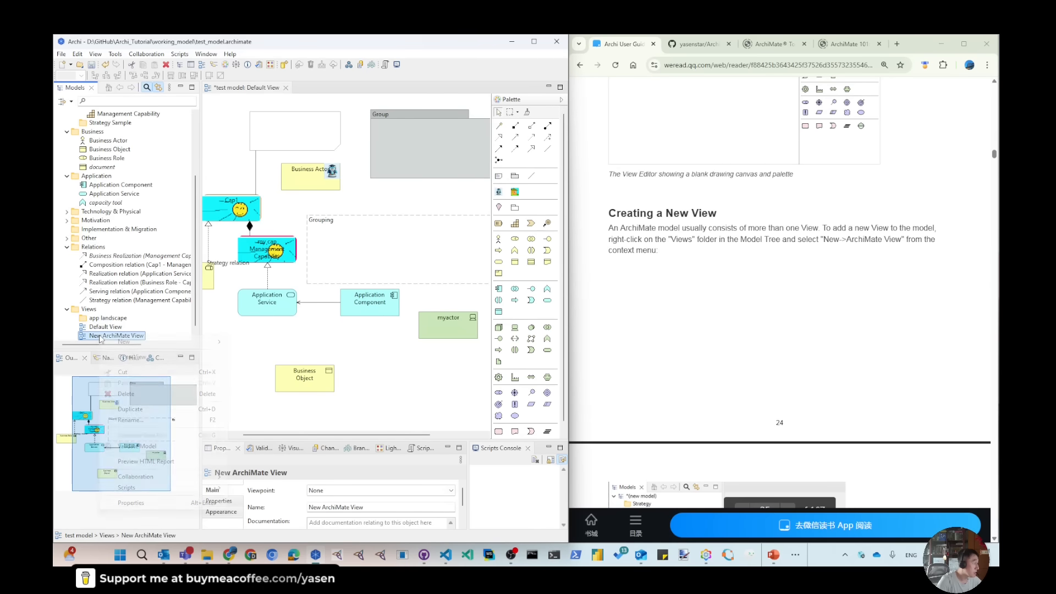
mouse_move(157, 345)
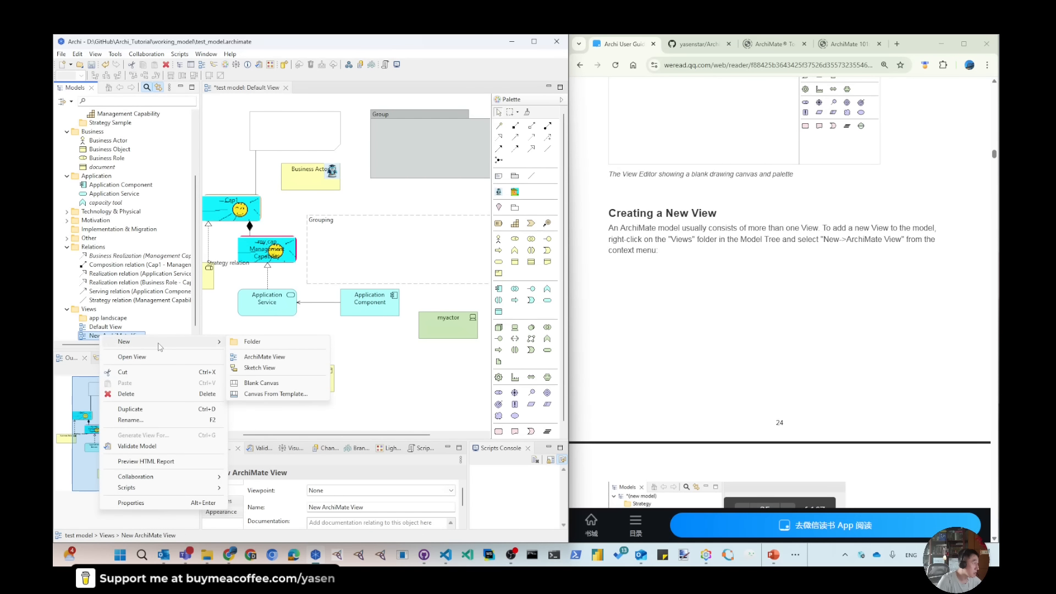
right_click(112, 319)
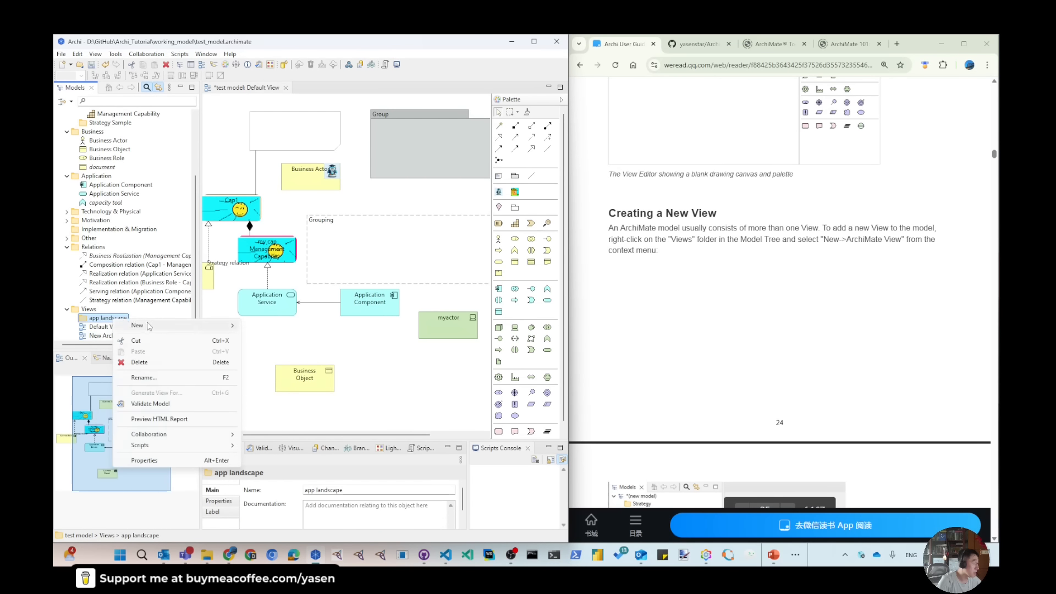
mouse_move(152, 326)
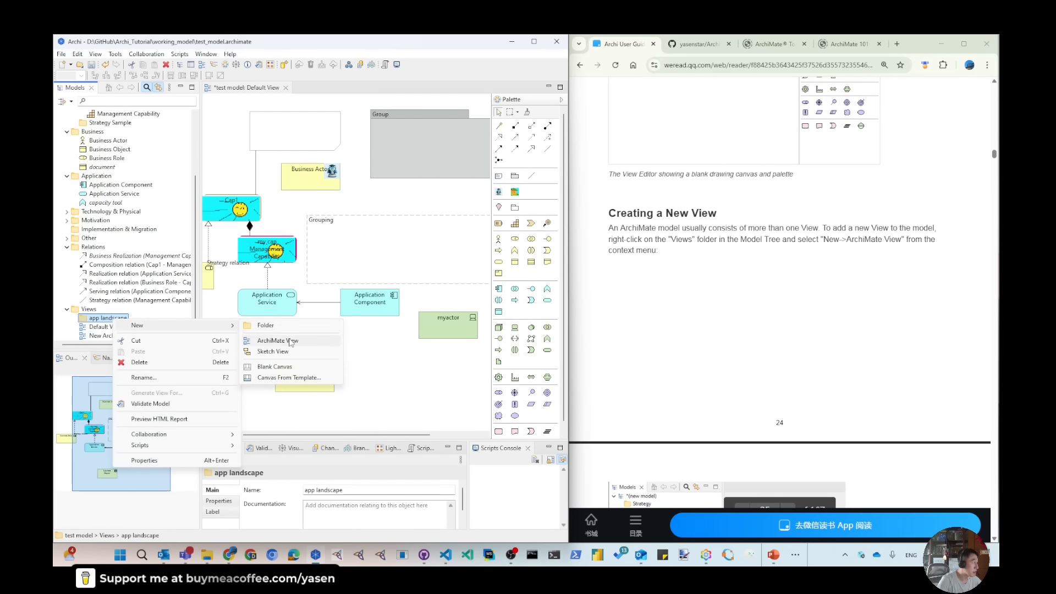
click(99, 335)
right_click(104, 335)
mouse_move(189, 342)
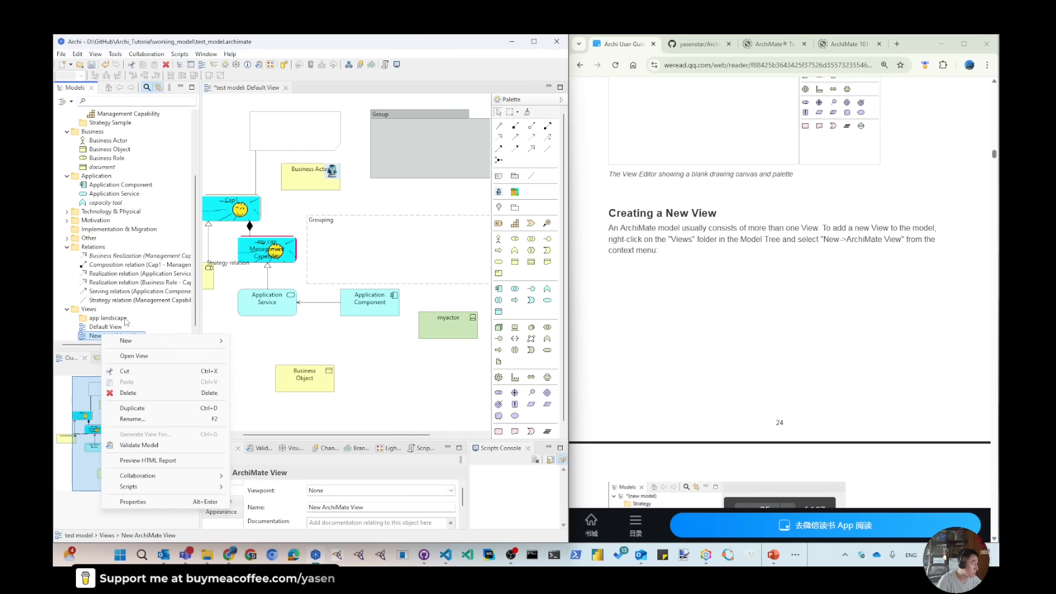
right_click(126, 319)
mouse_move(231, 325)
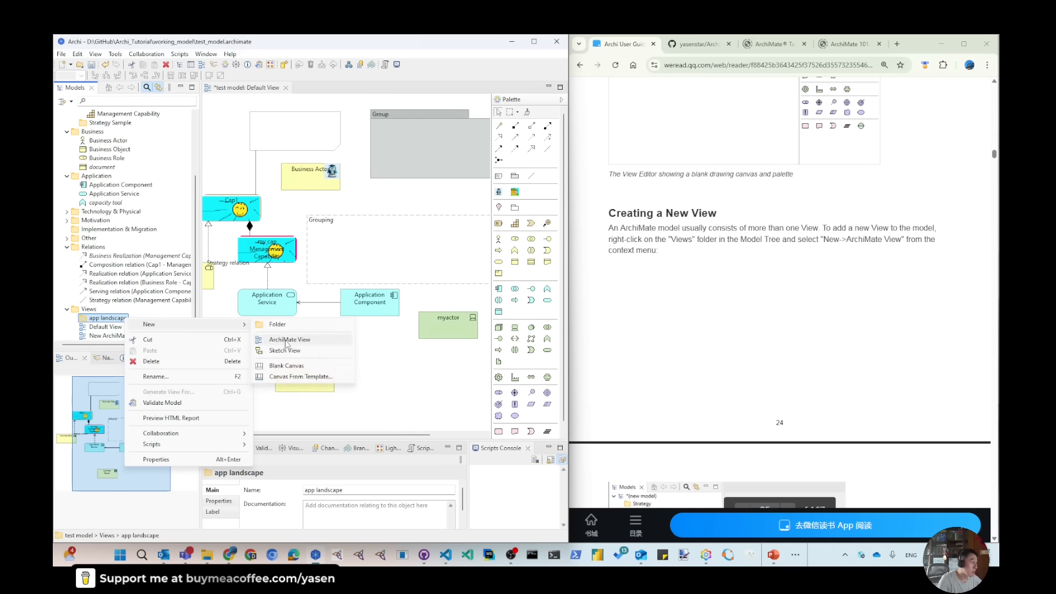
click(286, 340)
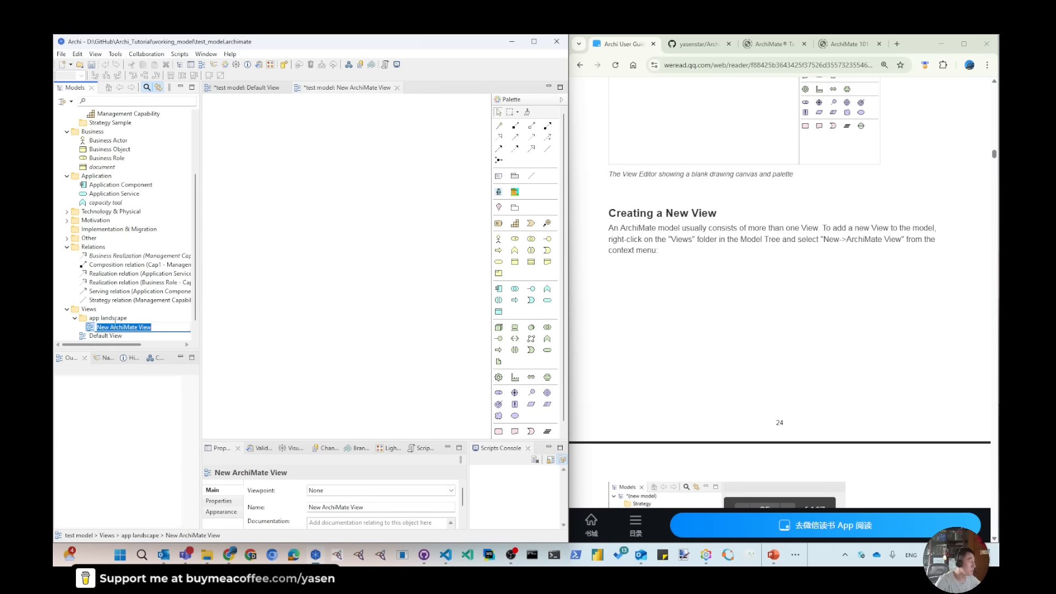
- Switch to the Archi_Tutorial mind map in Freeplane, search it for "sketch" and return to Archi
right_click(114, 321)
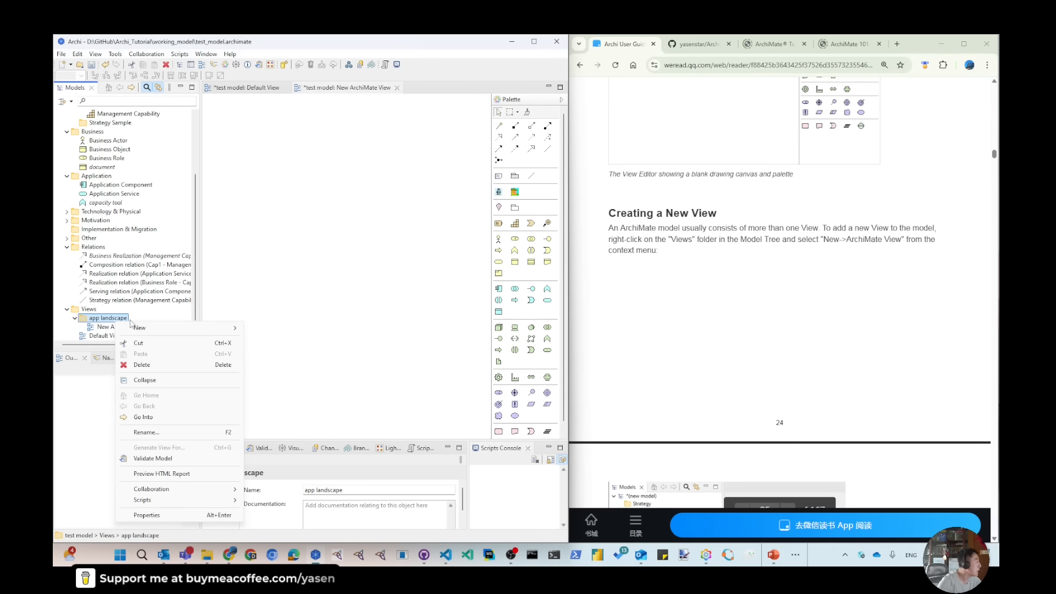
mouse_move(173, 330)
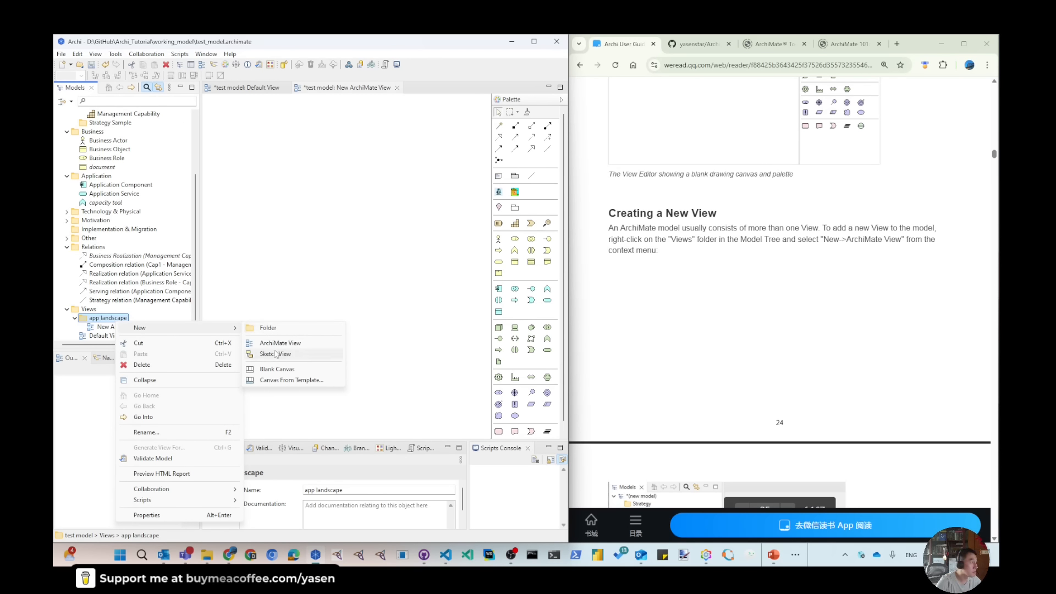
click(728, 557)
scroll(434, 396, down, 5)
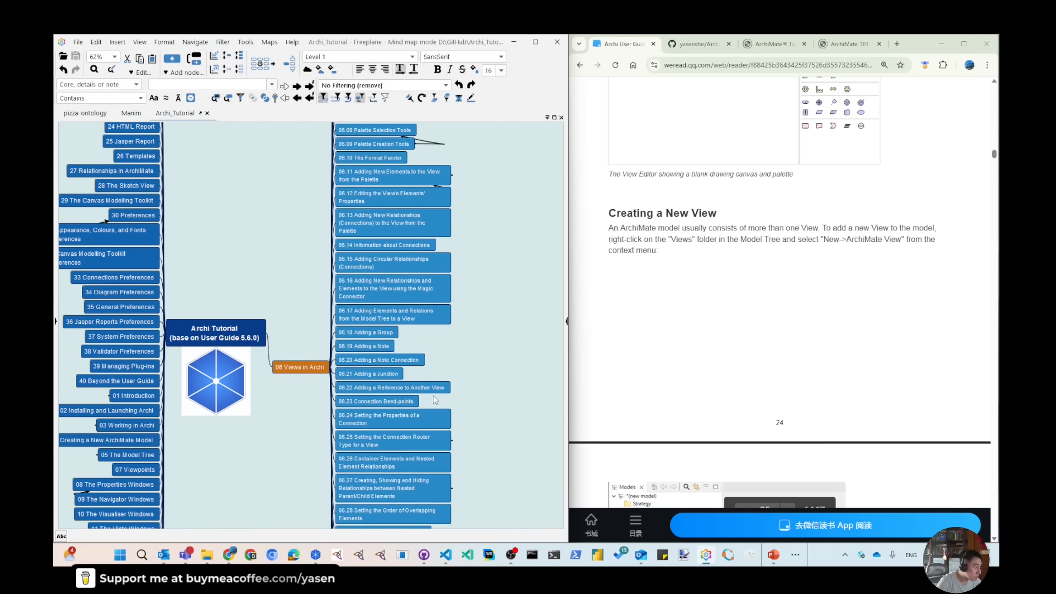
scroll(435, 400, down, 1)
scroll(369, 424, down, 2)
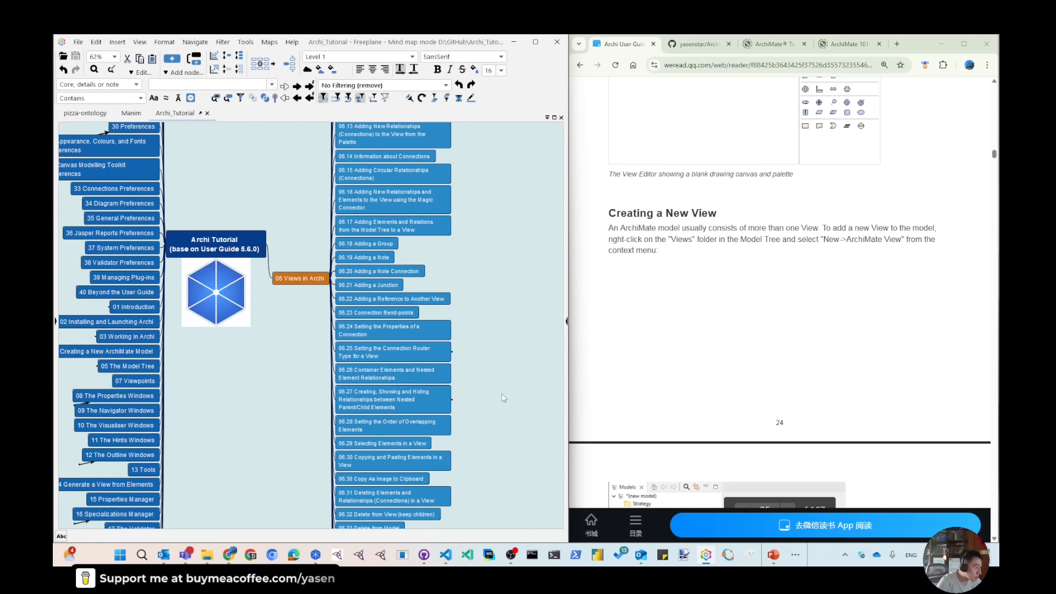
key(ctrl+f)
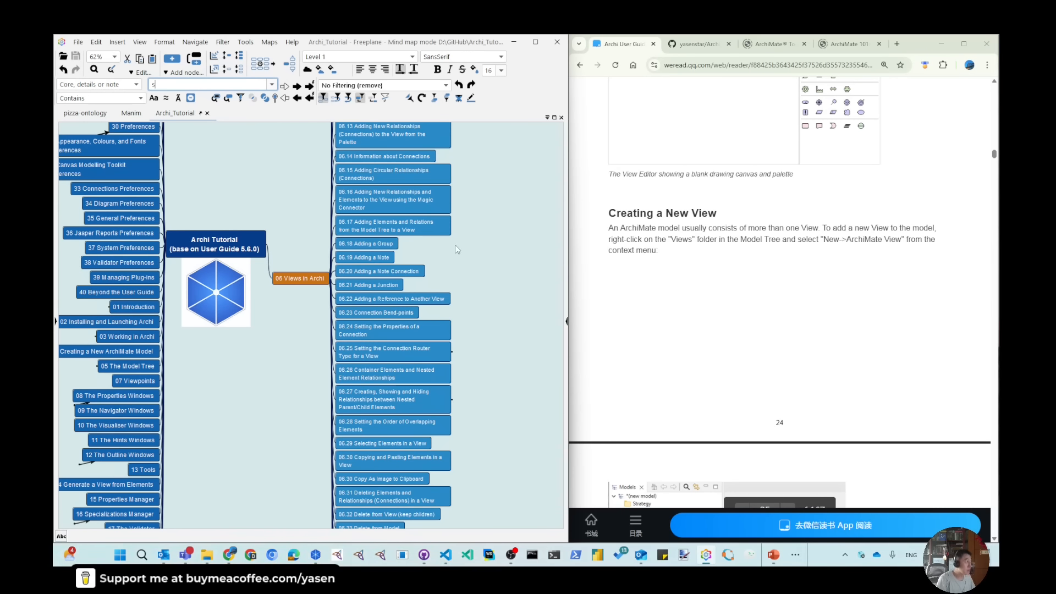
text(sketch)
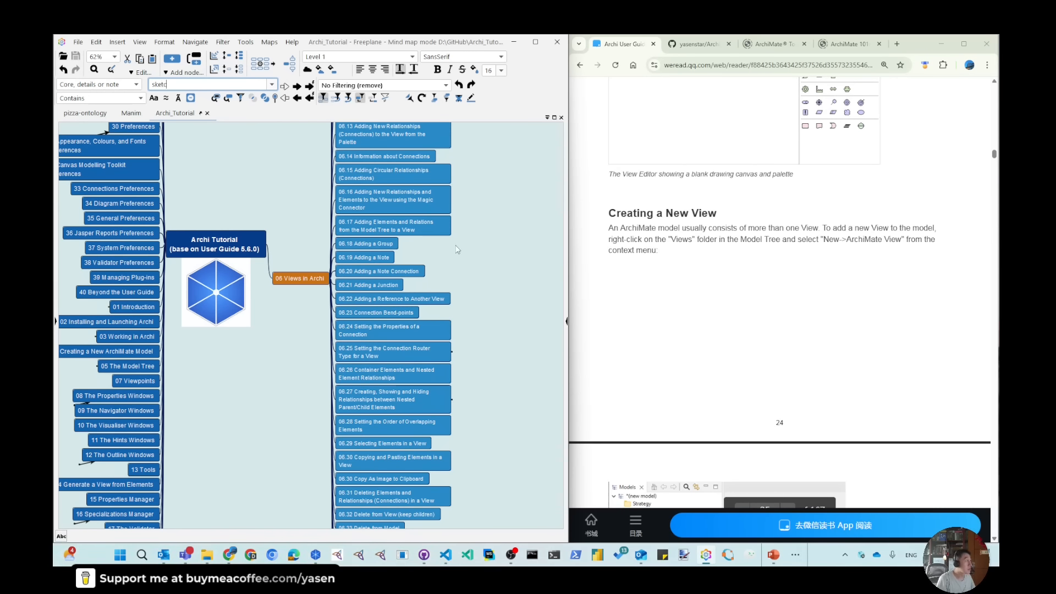
key(Return)
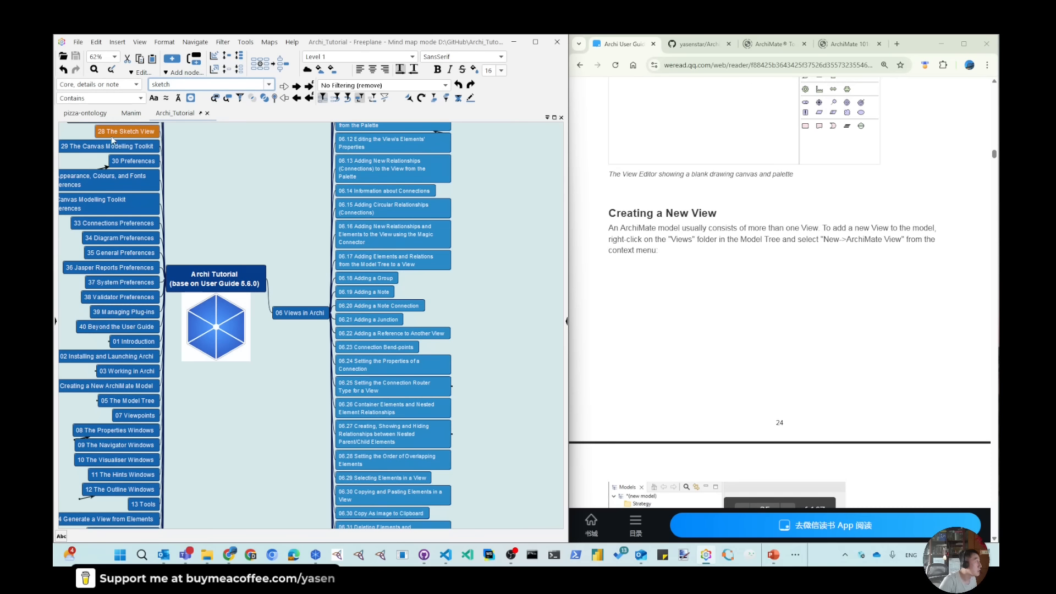
click(519, 47)
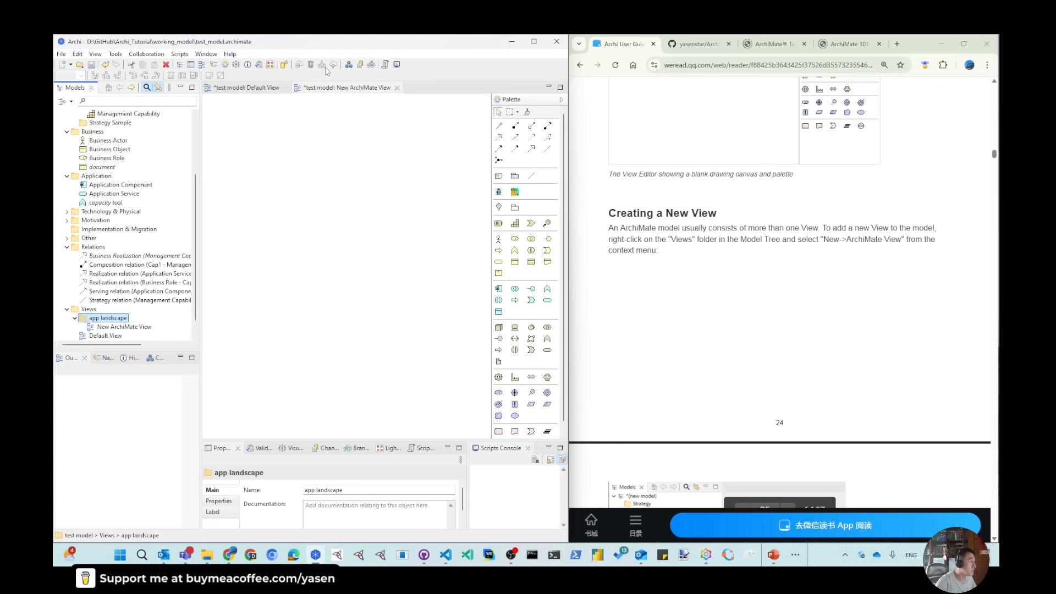
- Add a Sketch View with its default name to the app landscape folder and reopen that folder's New ArchiMate View
right_click(137, 328)
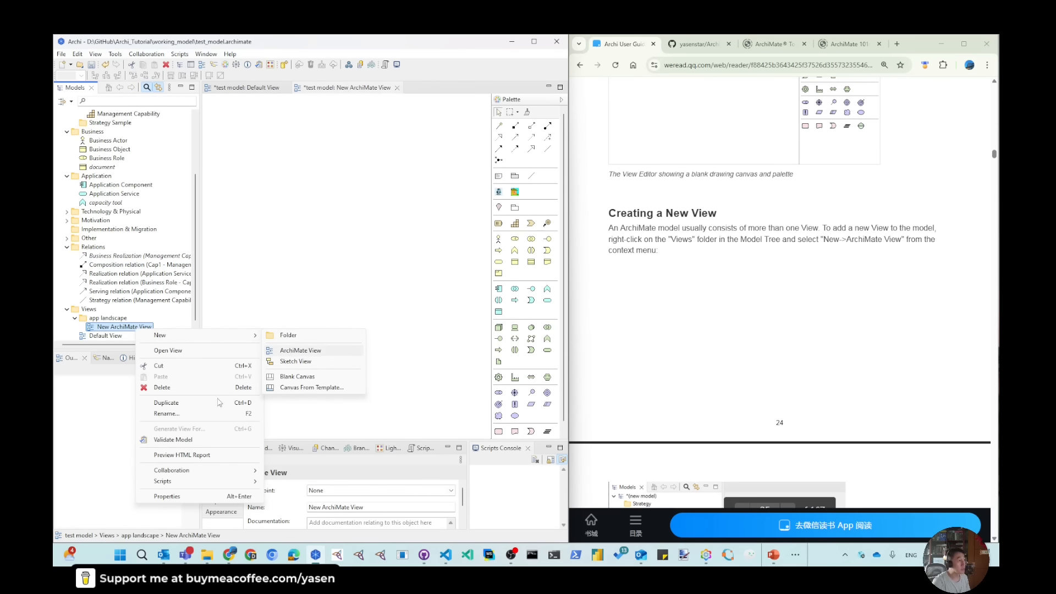
click(301, 362)
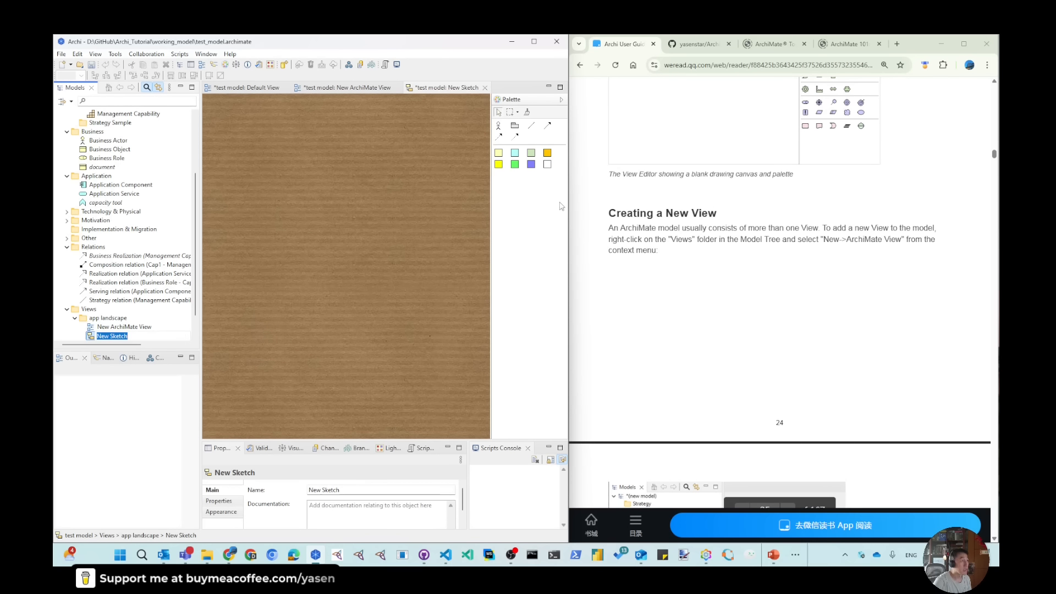
double_click(131, 326)
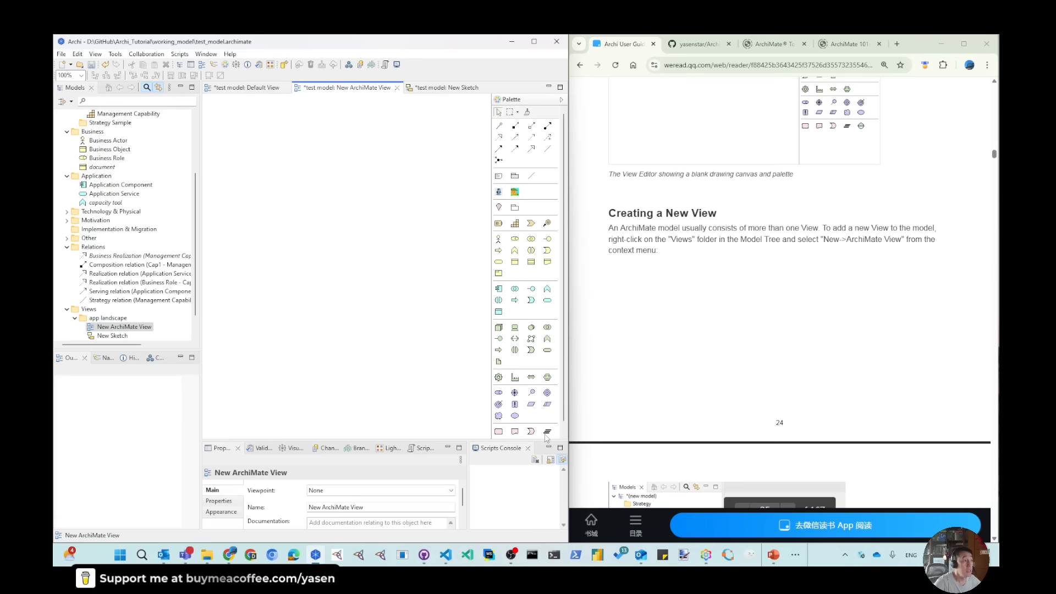
- Read the guide's notes on opening and working with views and select New ArchiMate View in the app landscape folder
scroll(620, 340, down, 5)
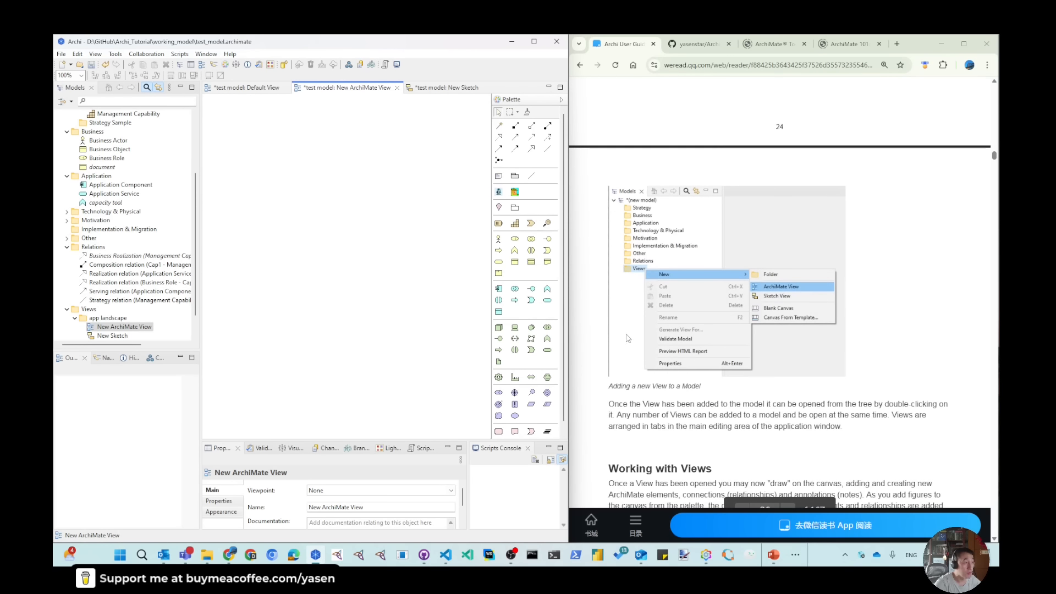
scroll(730, 337, down, 3)
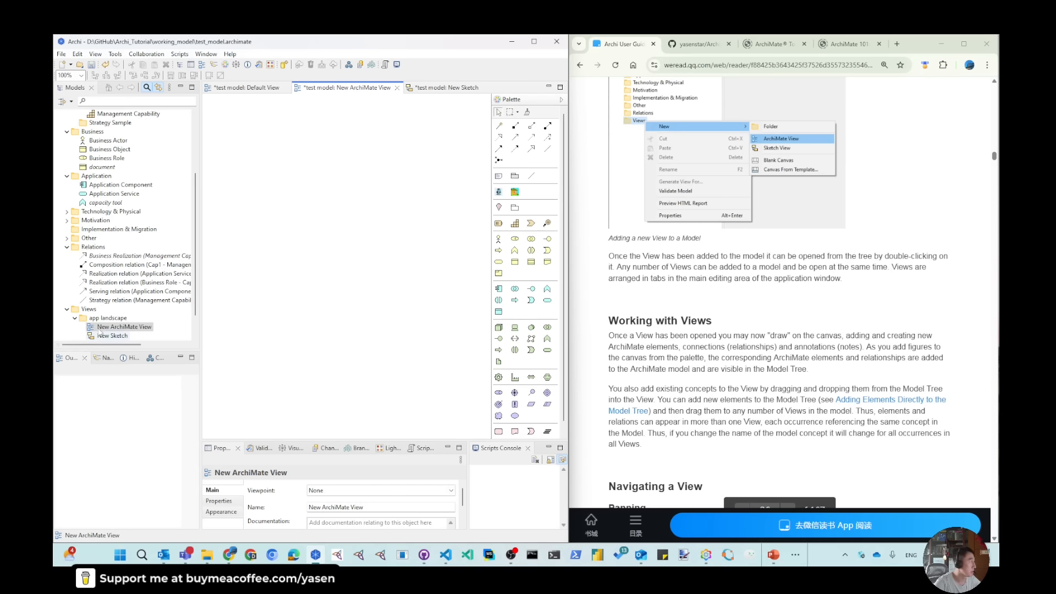
scroll(100, 333, down, 1)
click(94, 302)
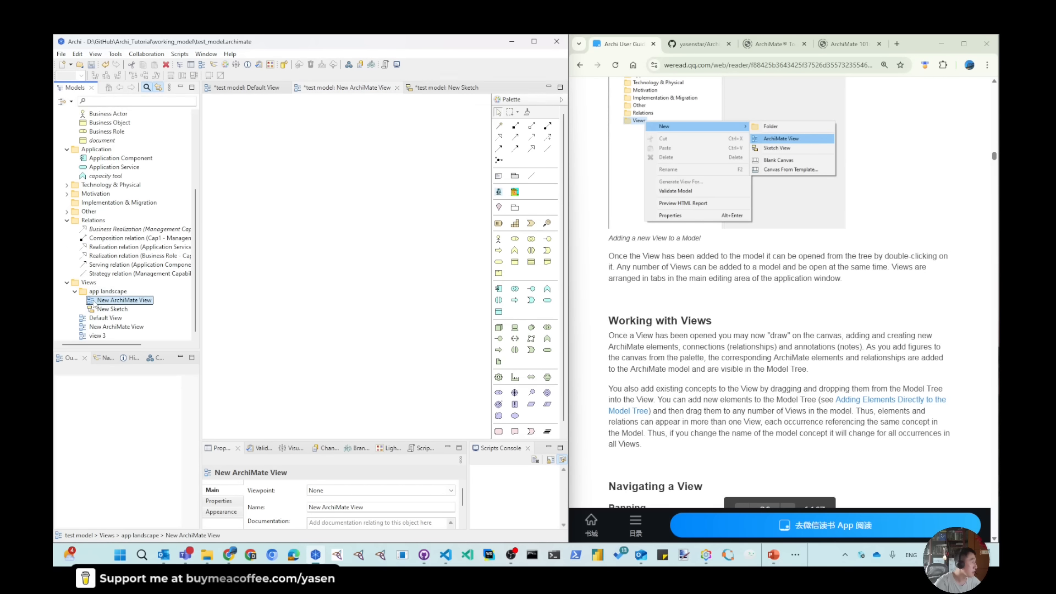
- Open the Default View from the model tree and look through the open Default View, New ArchiMate View and New Sketch
click(110, 311)
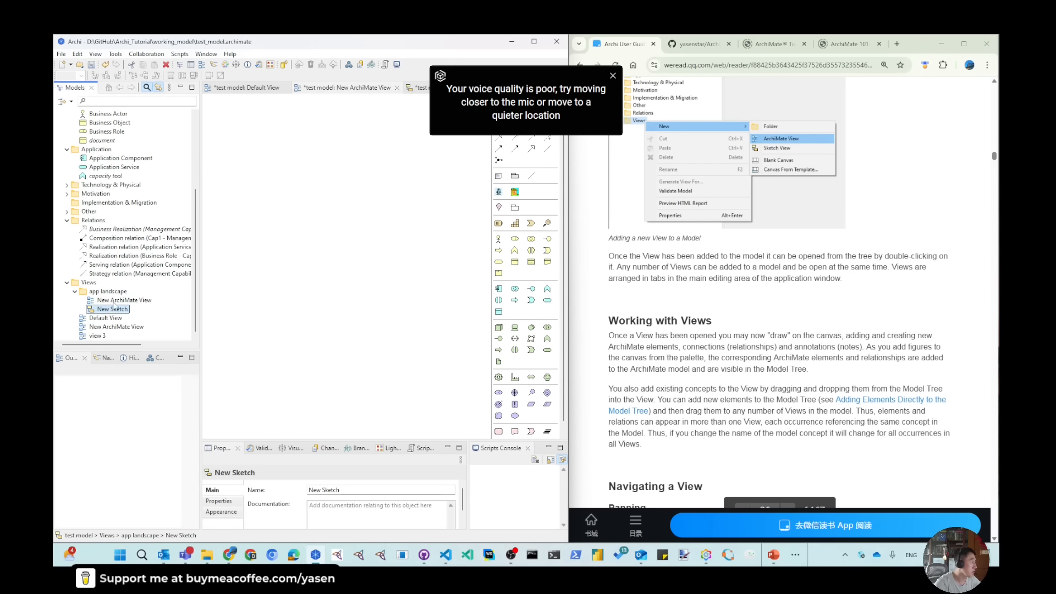
click(105, 293)
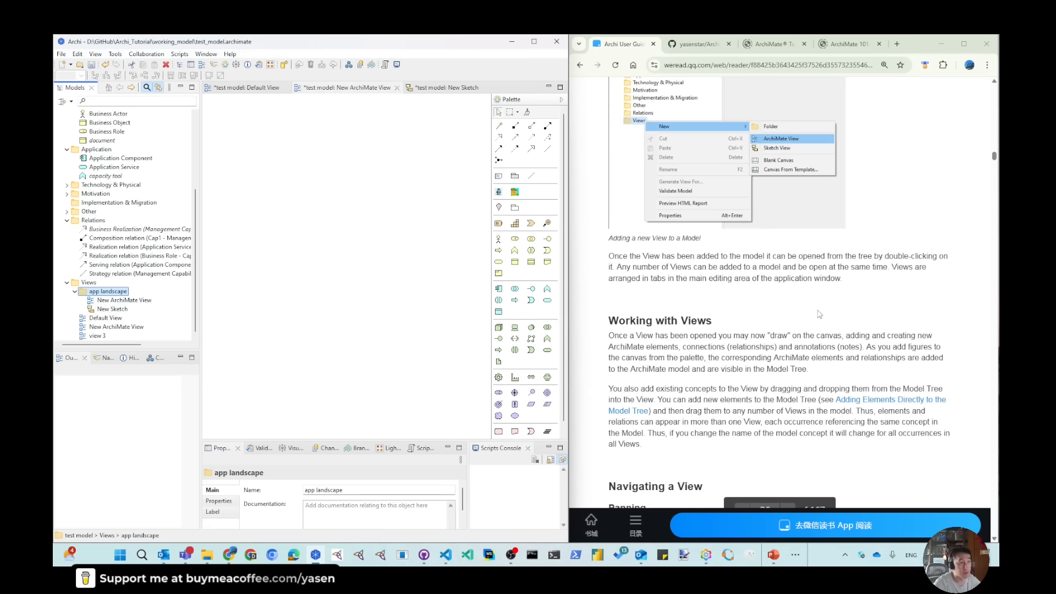
scroll(651, 308, down, 2)
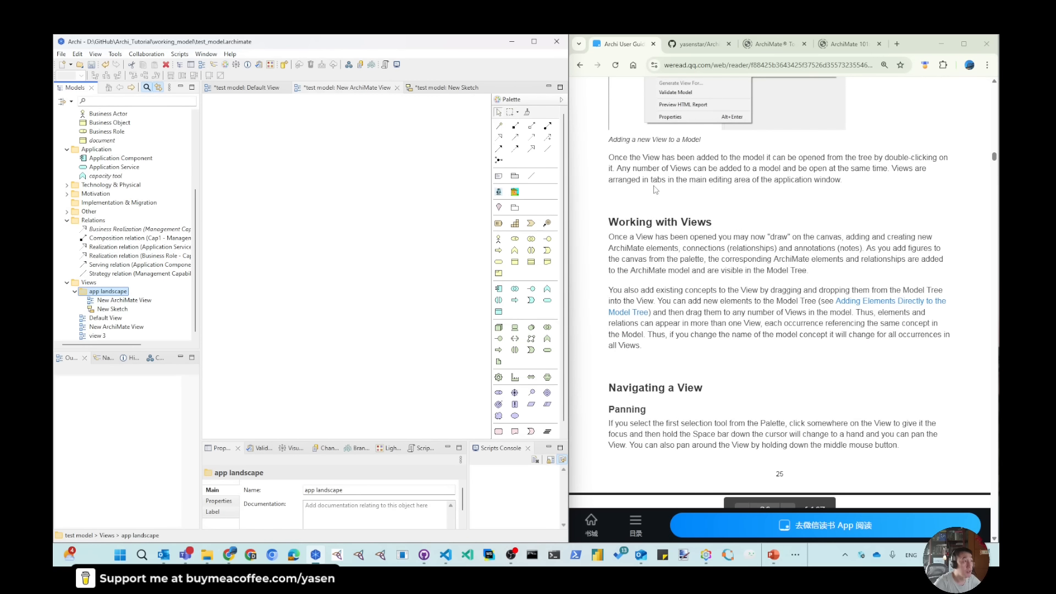
double_click(106, 318)
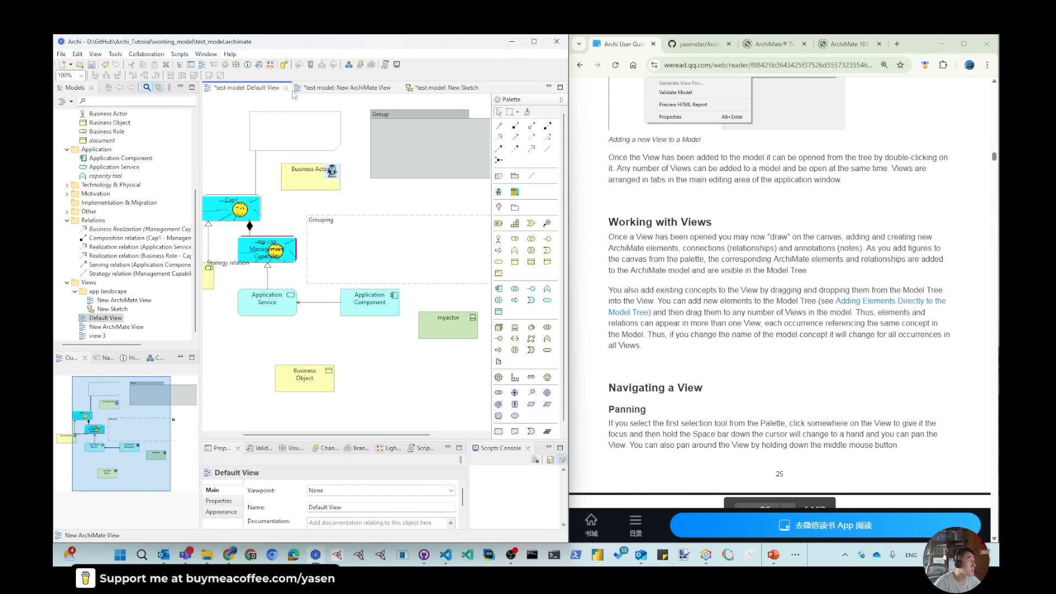
click(447, 88)
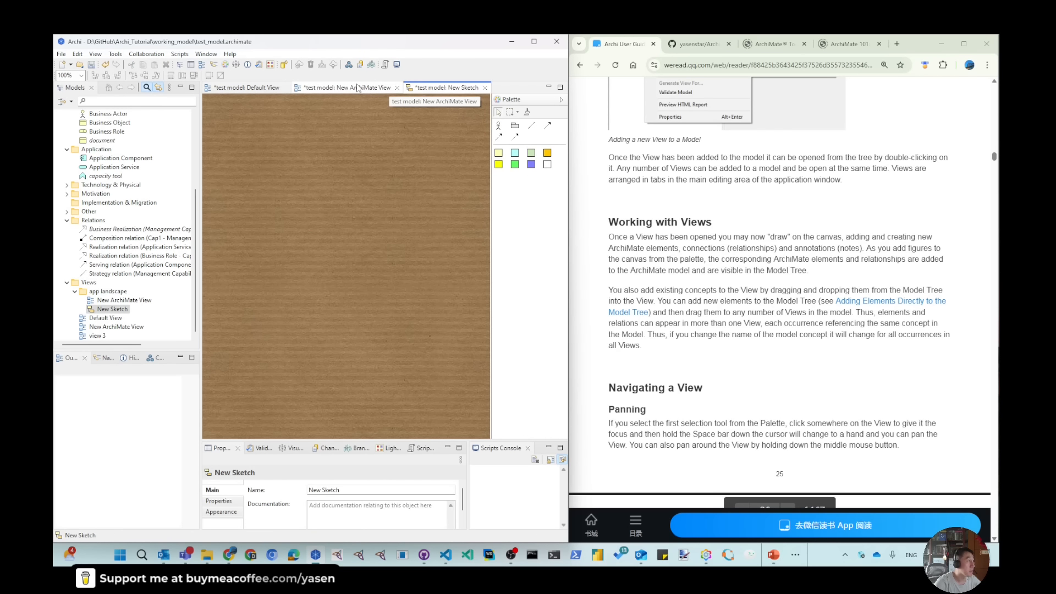
click(346, 88)
click(258, 89)
click(457, 89)
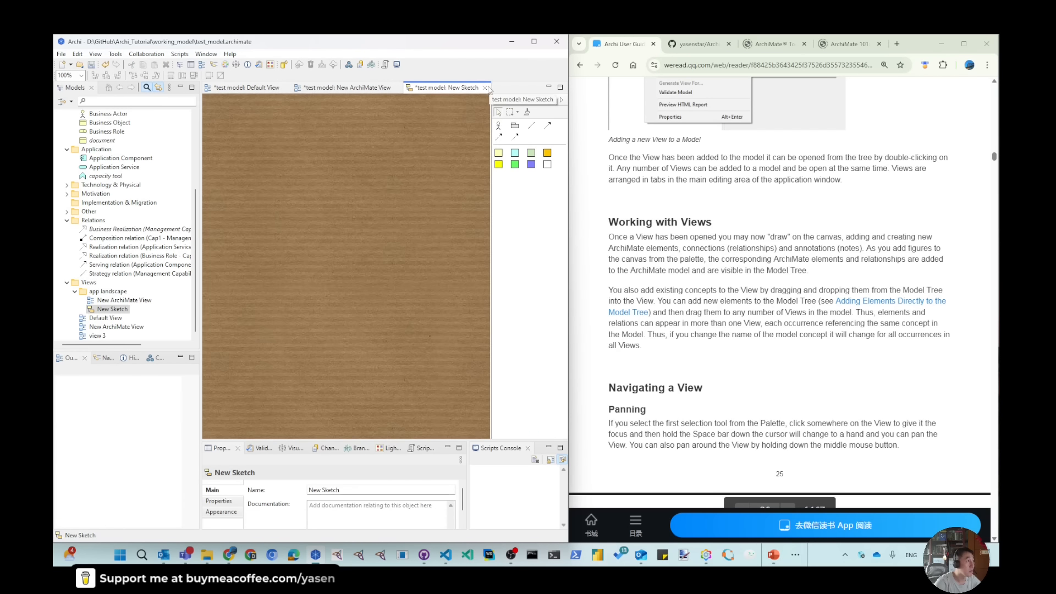
- Close the New Sketch view, bring New ArchiMate View to the front and save the model
click(485, 88)
click(323, 88)
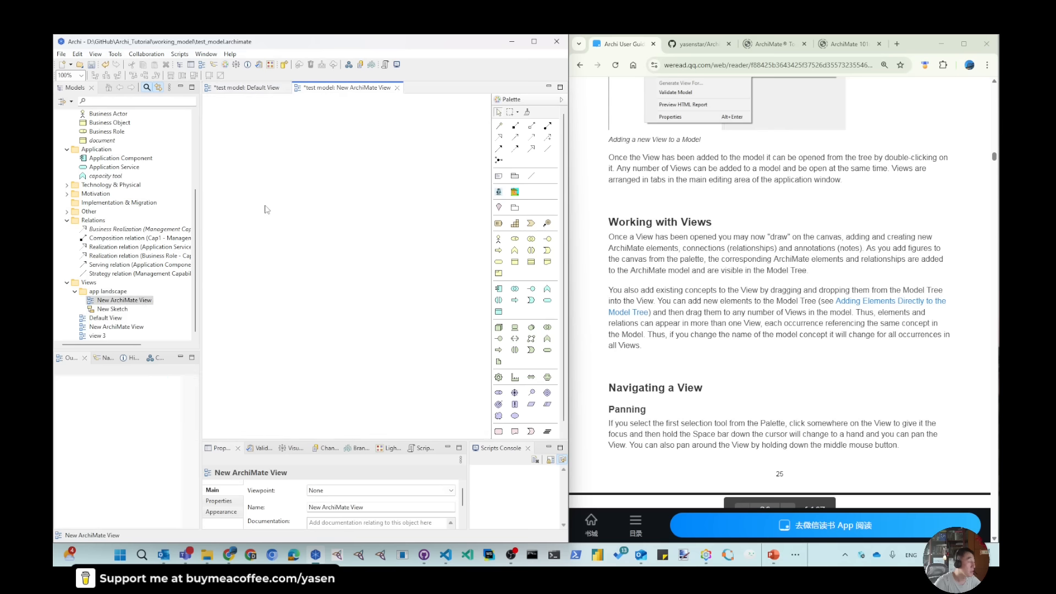
click(92, 65)
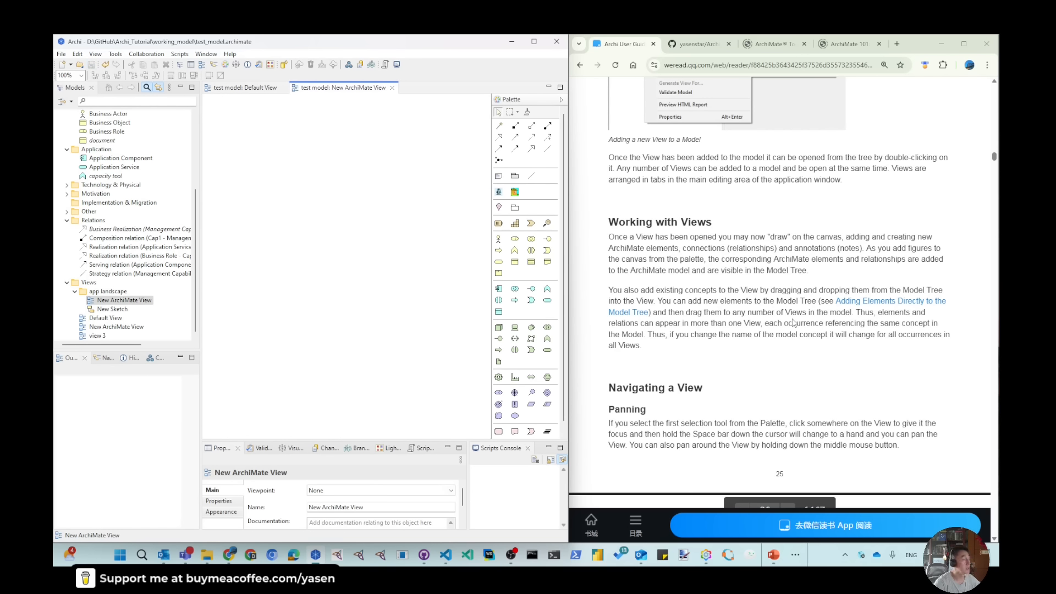
- Read the guide's Working with Views section and rename New ArchiMate View in the app landscape folder as CRM Apps
scroll(769, 253, down, 1)
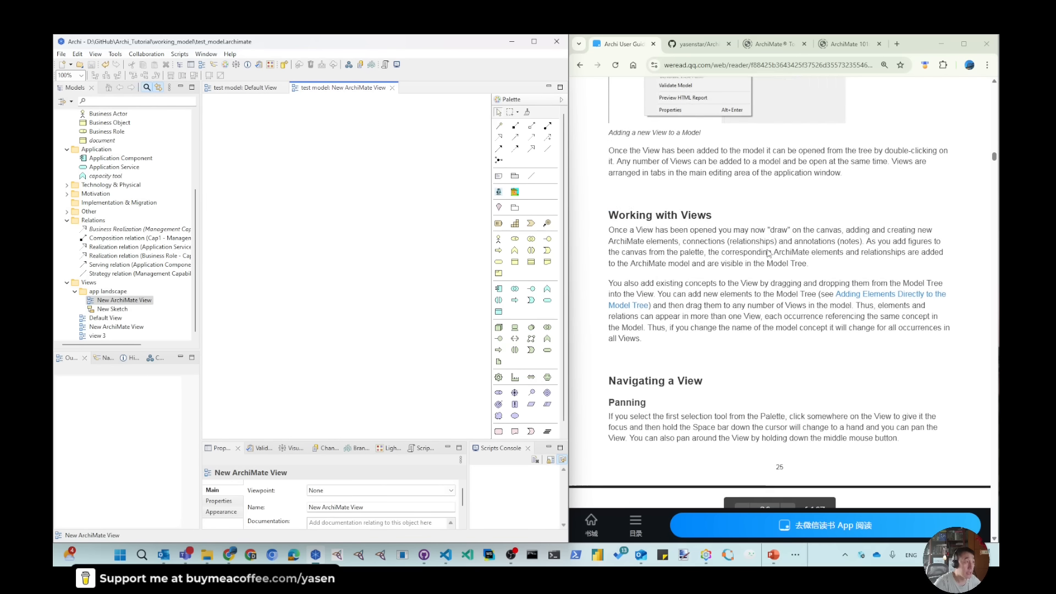
scroll(769, 253, down, 2)
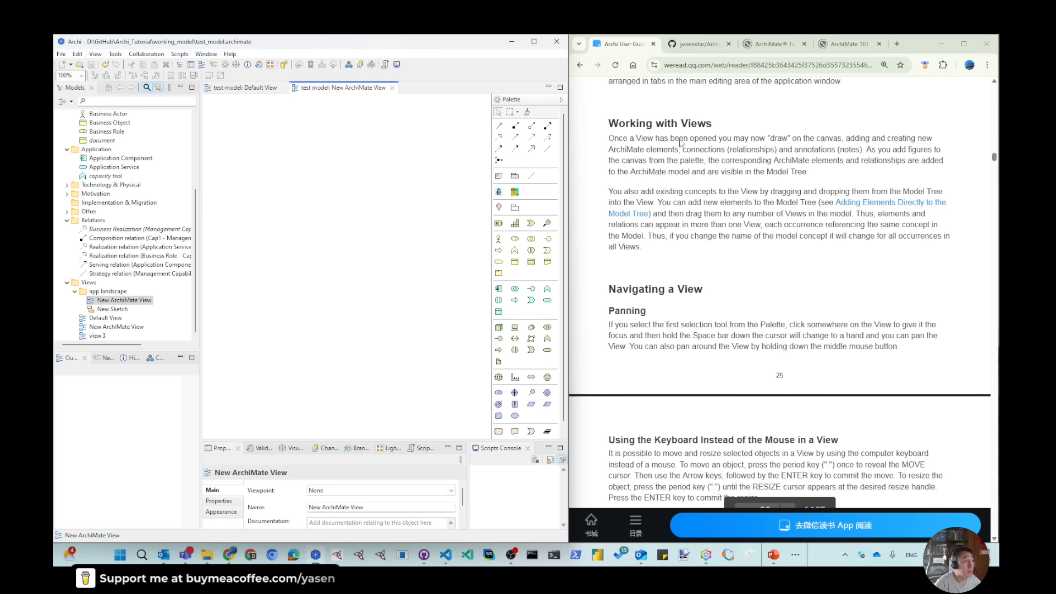
click(115, 302)
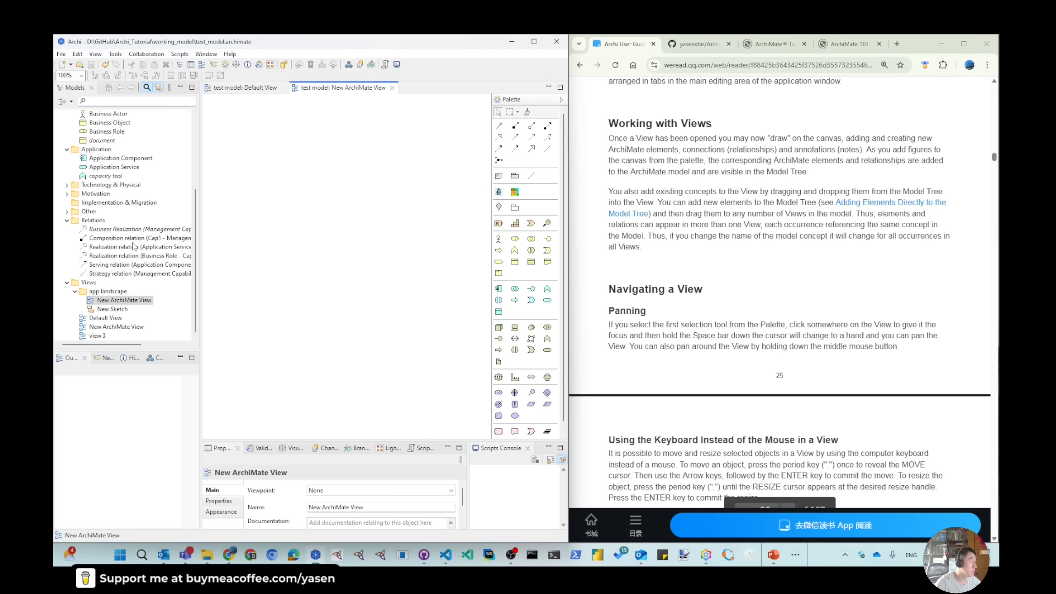
click(118, 300)
click(117, 300)
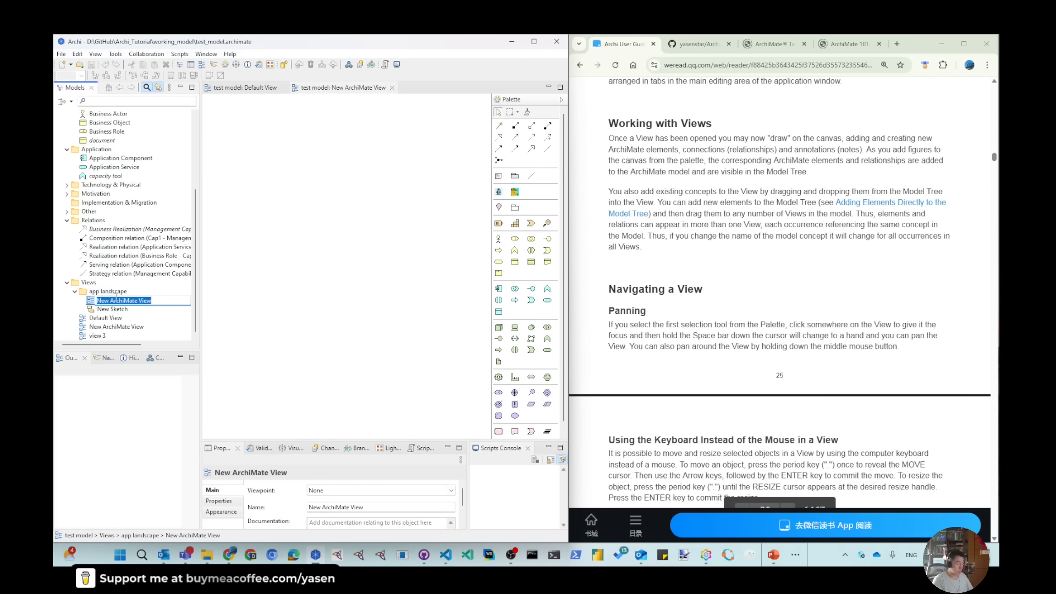
text(CRM A)
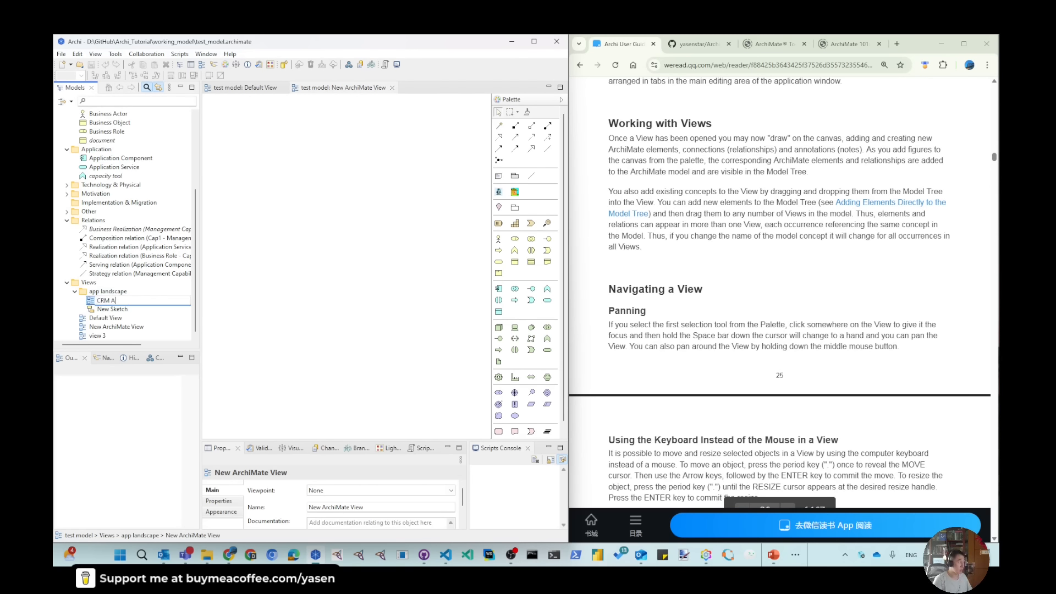
text(pps\)
key(Return)
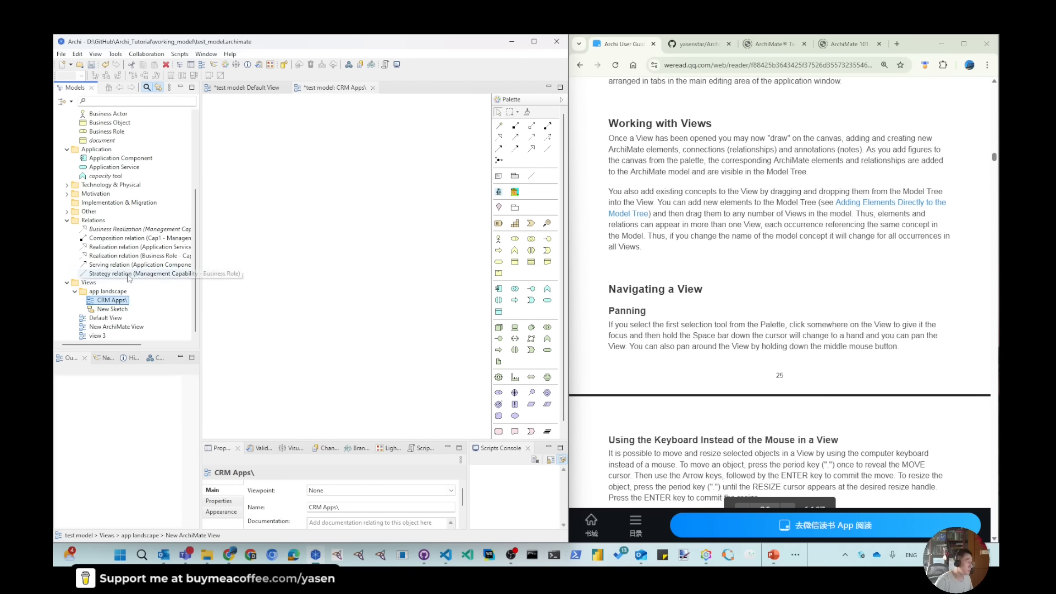
key(F2)
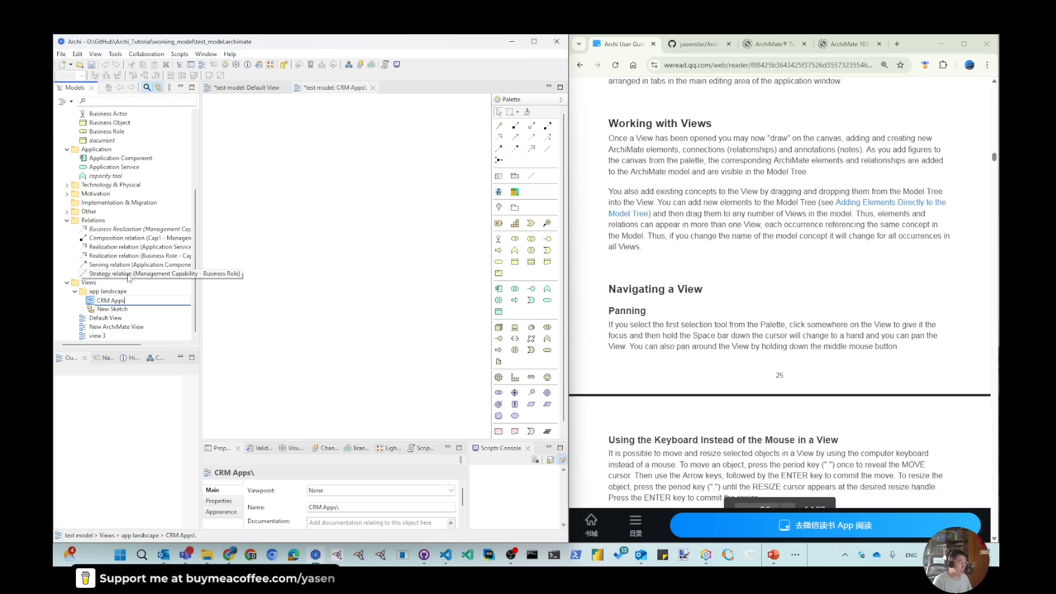
key(Return)
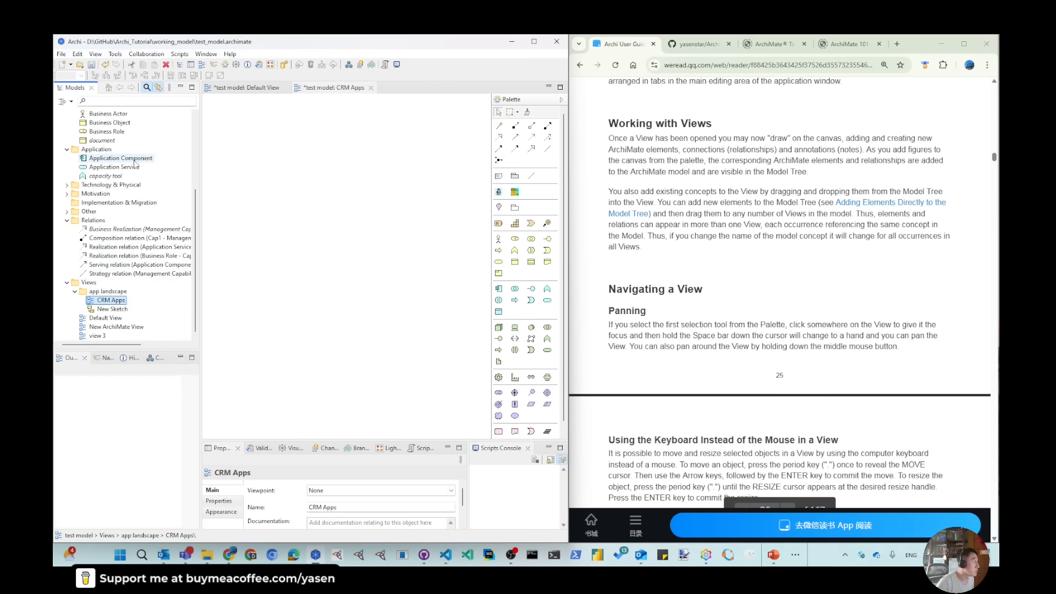
- Place the existing Application Component from the model tree in the CRM Apps view and rename it Web Interface
drag(135, 161, 280, 178)
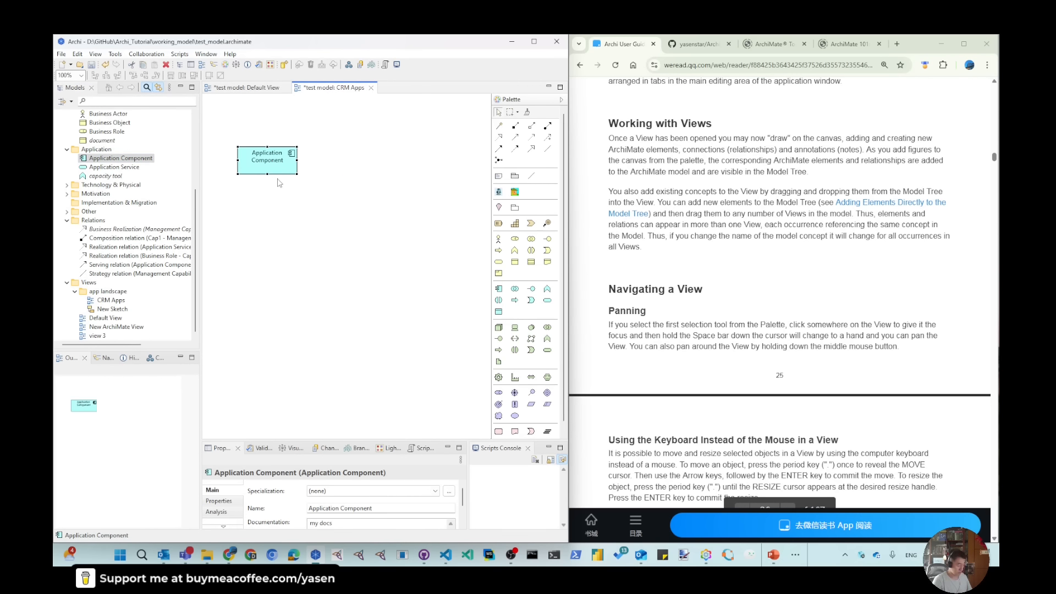
key(F2)
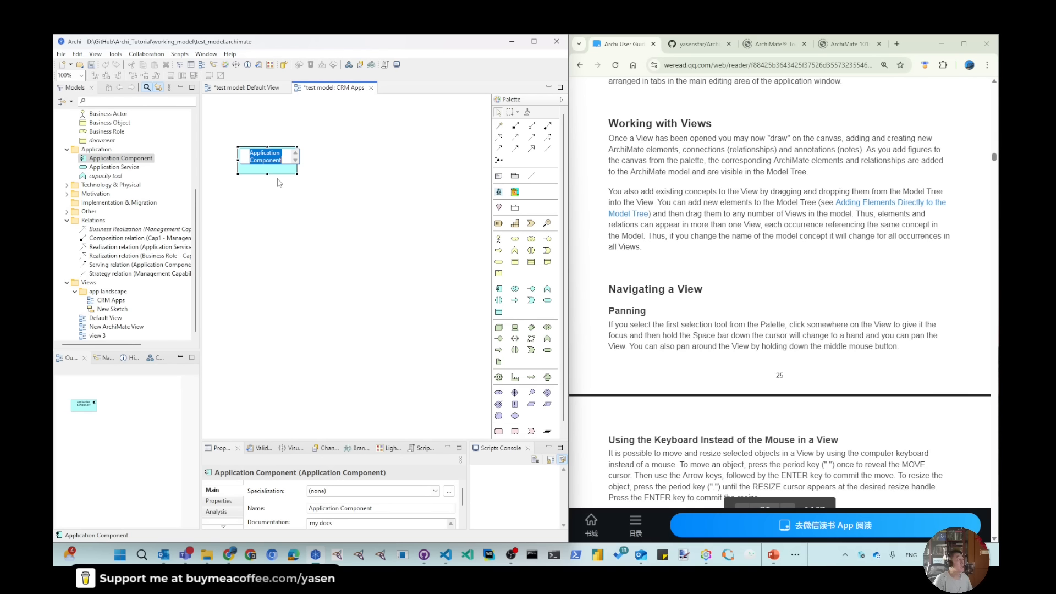
text(Web)
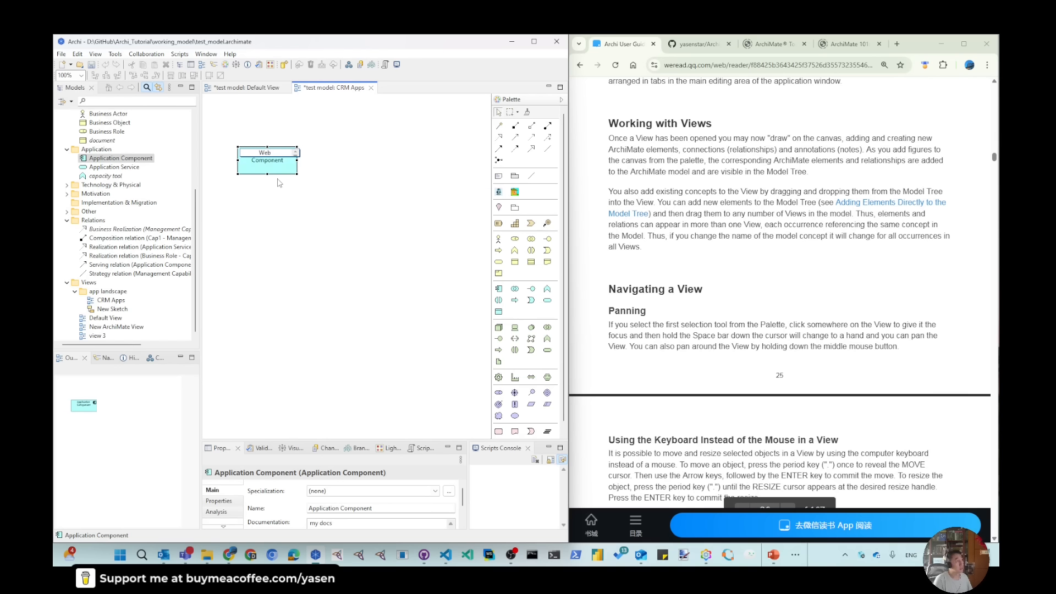
text( Inter)
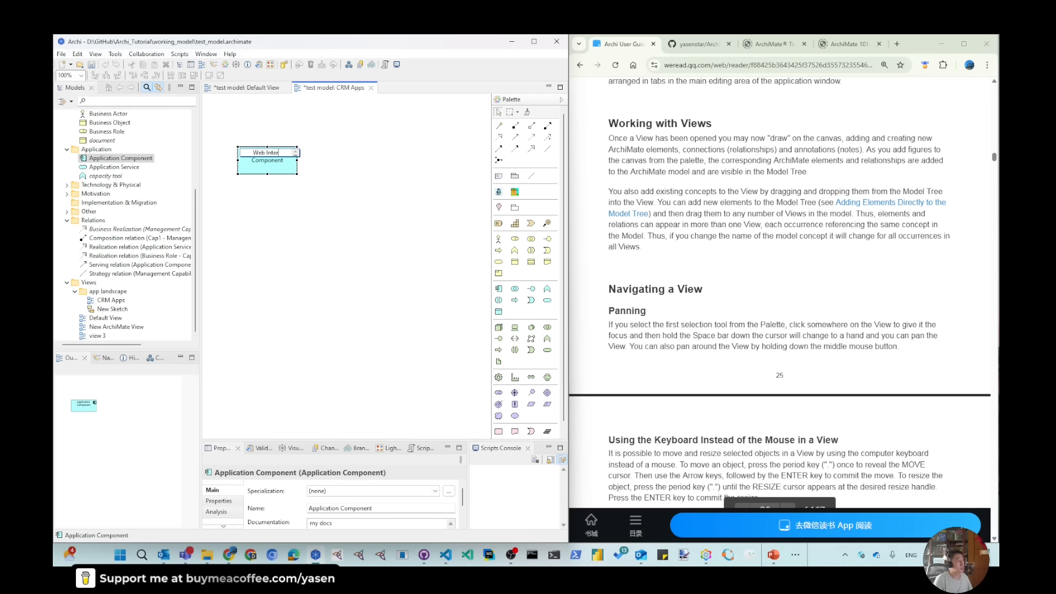
text(face)
key(Return)
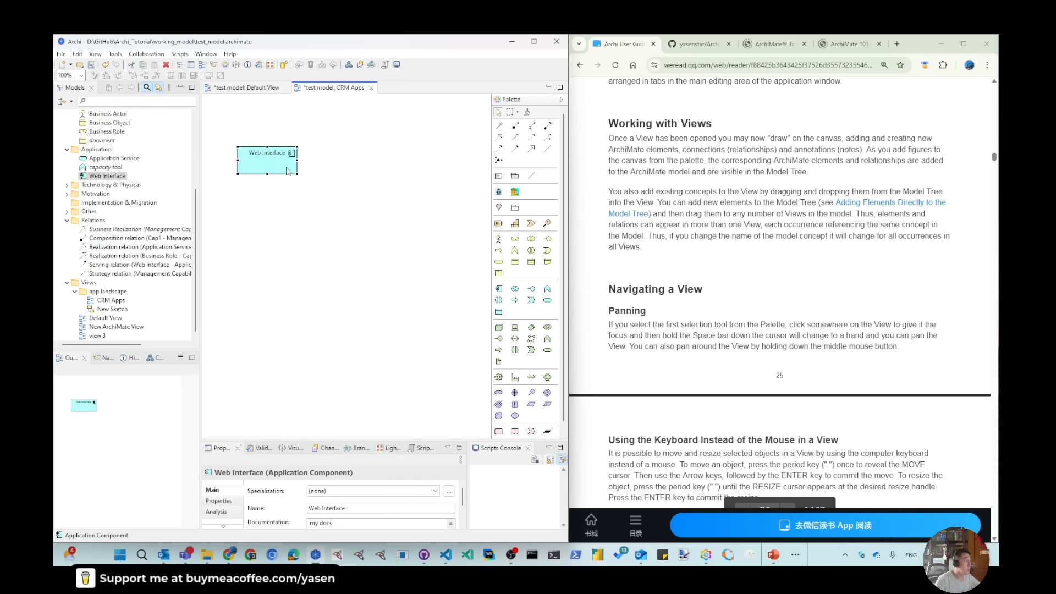
- Change the concept type of the Web Interface element to Application Interface
right_click(286, 171)
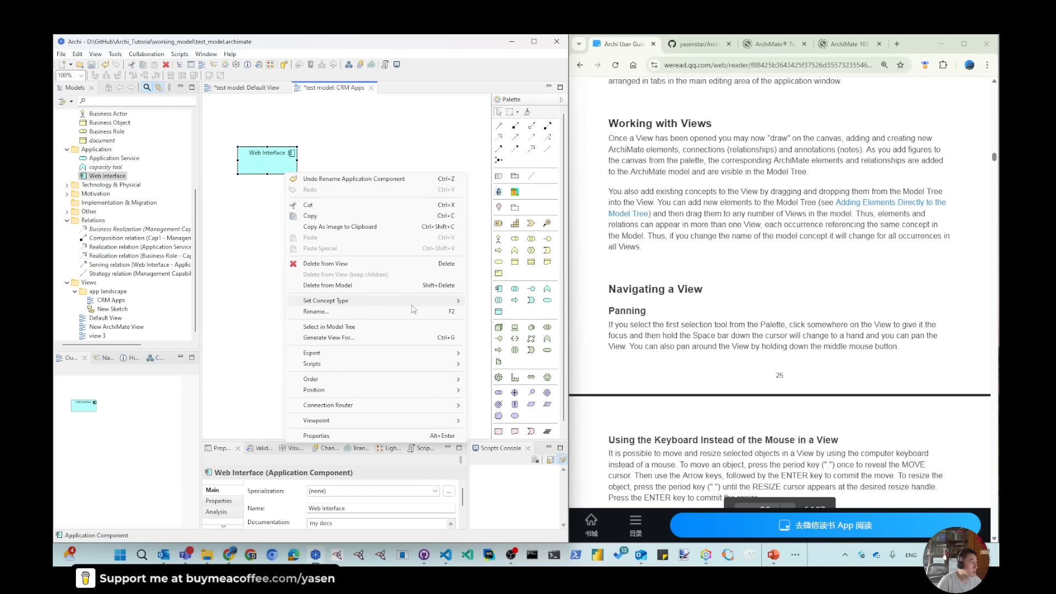
mouse_move(413, 302)
mouse_move(545, 323)
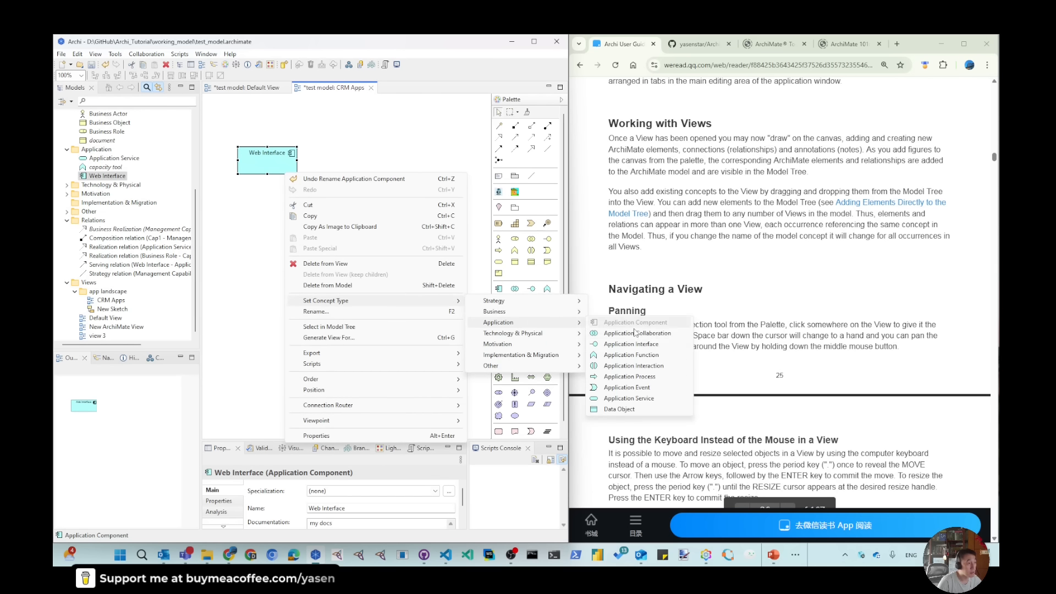
click(631, 344)
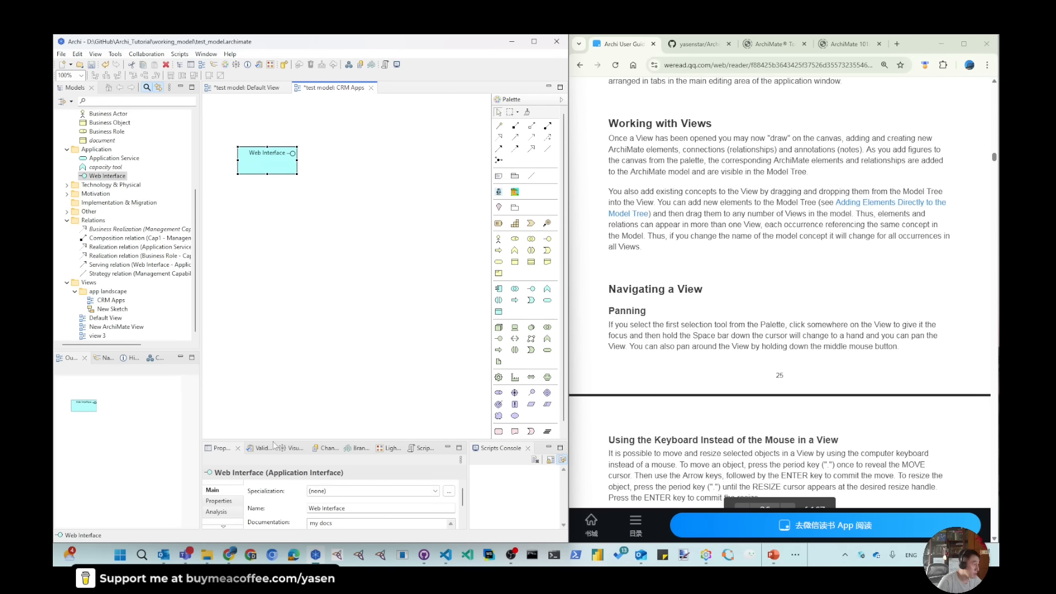
- Enlarge the properties area, check which views use Web Interface and open its occurrence in the Default View
drag(274, 441, 274, 350)
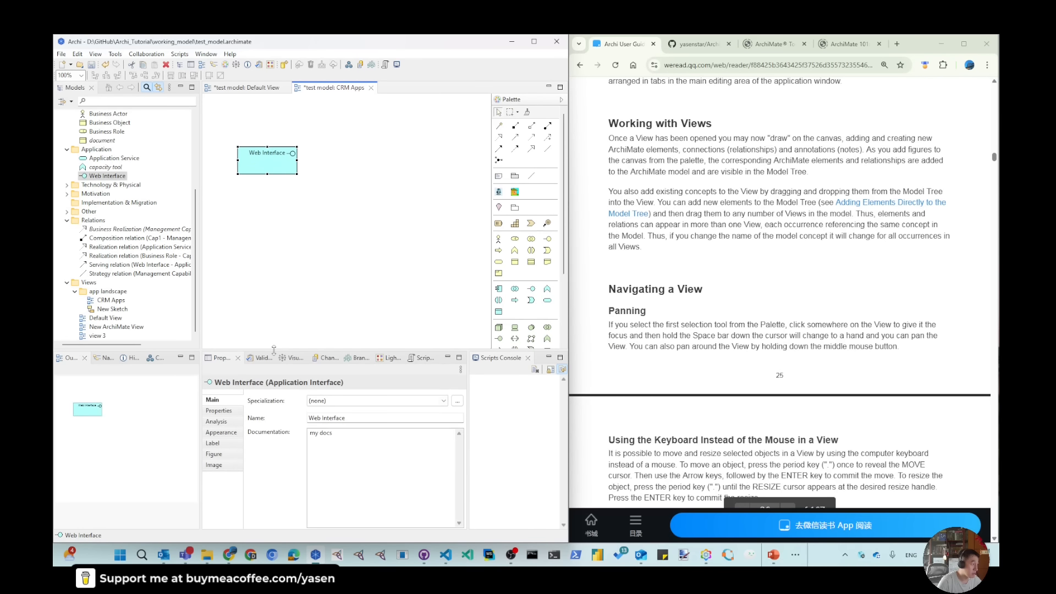
click(224, 424)
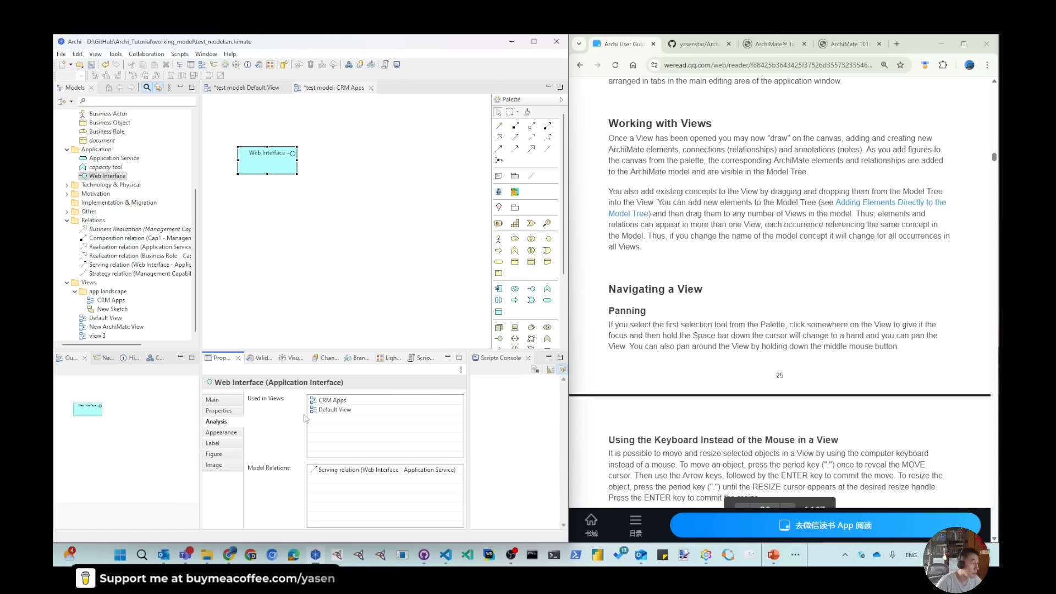
double_click(331, 410)
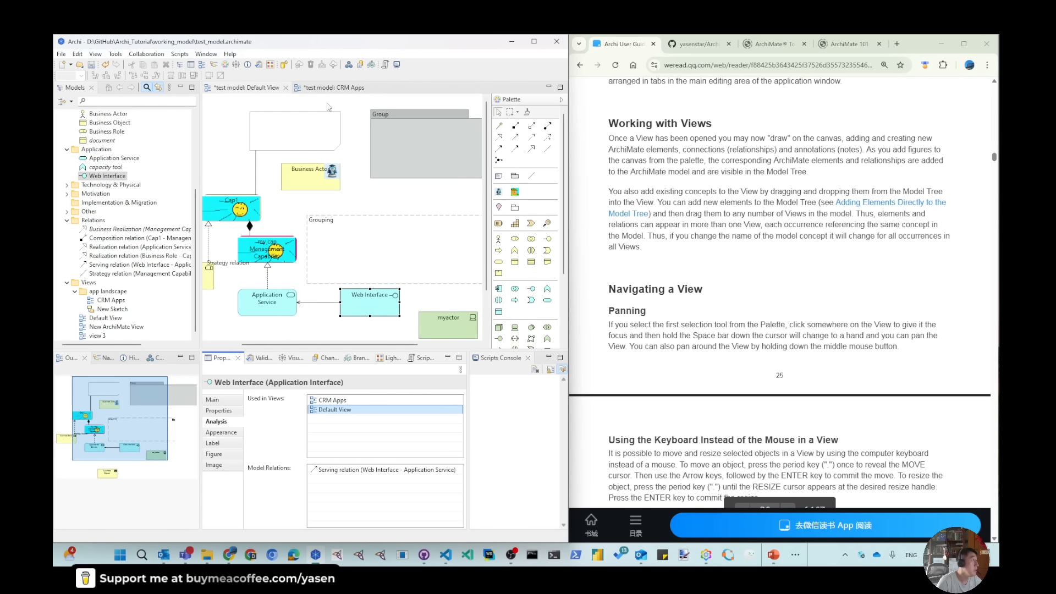
- Return to the CRM Apps view, save the model and shift Web Interface slightly up and to the left
click(334, 88)
click(92, 65)
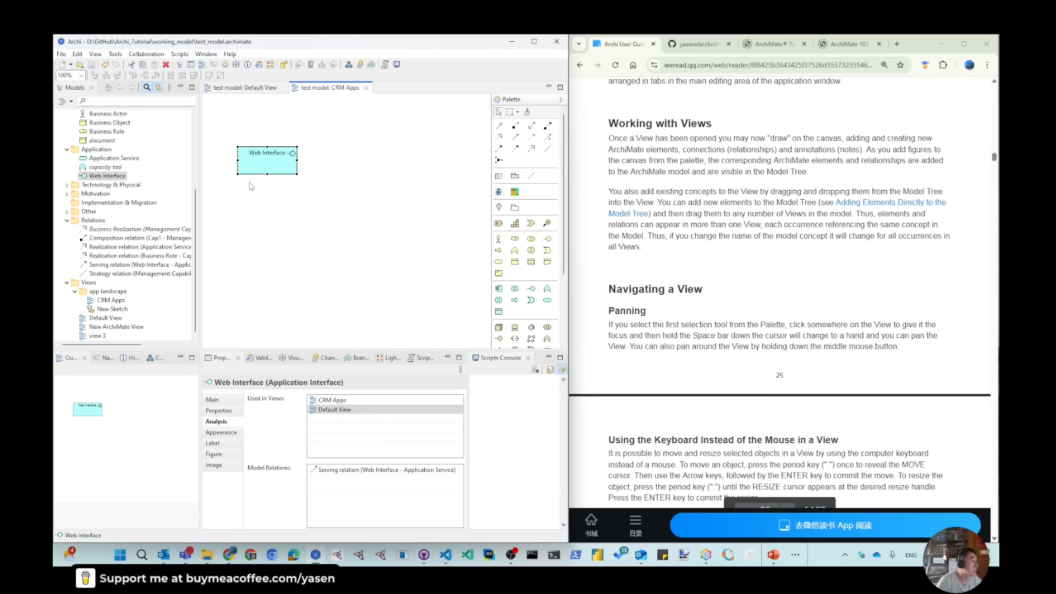
drag(266, 162, 255, 152)
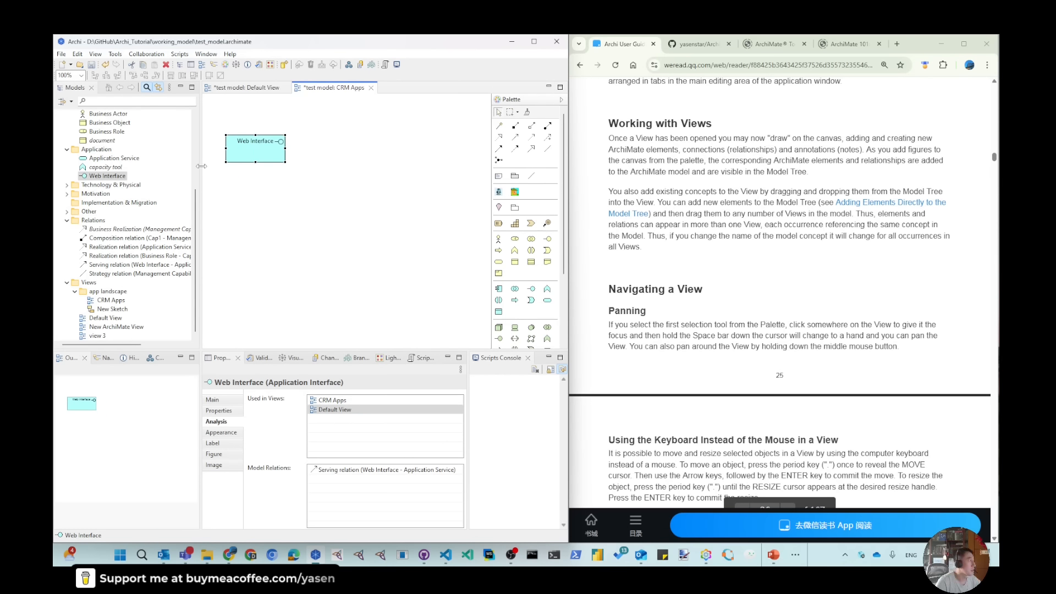
- Create an Application Component named CRM Application in the Application folder and place it to the right of Web Interface in CRM Apps
right_click(96, 153)
mouse_move(157, 158)
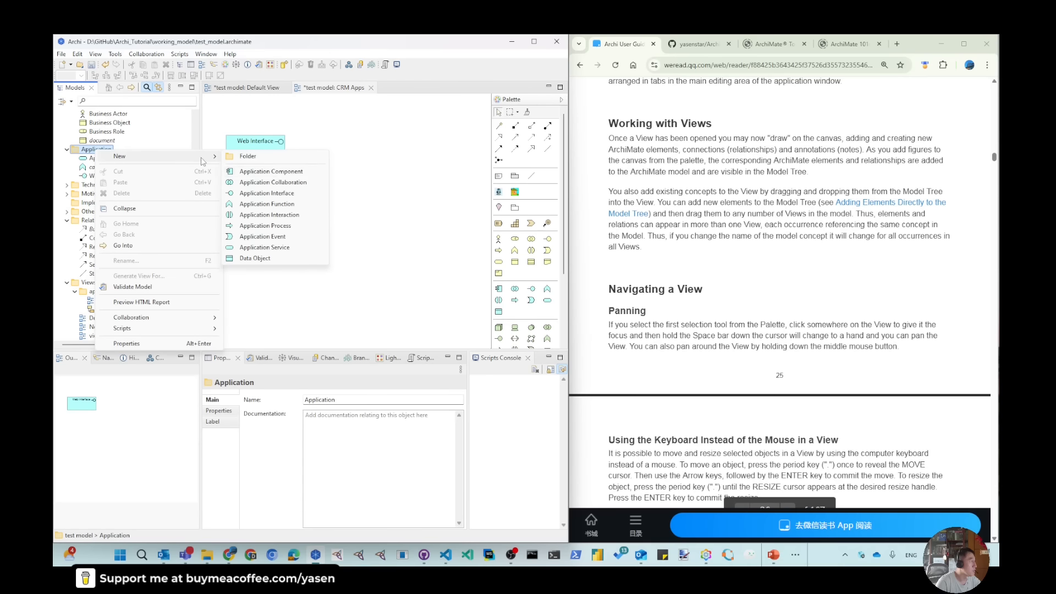
click(275, 172)
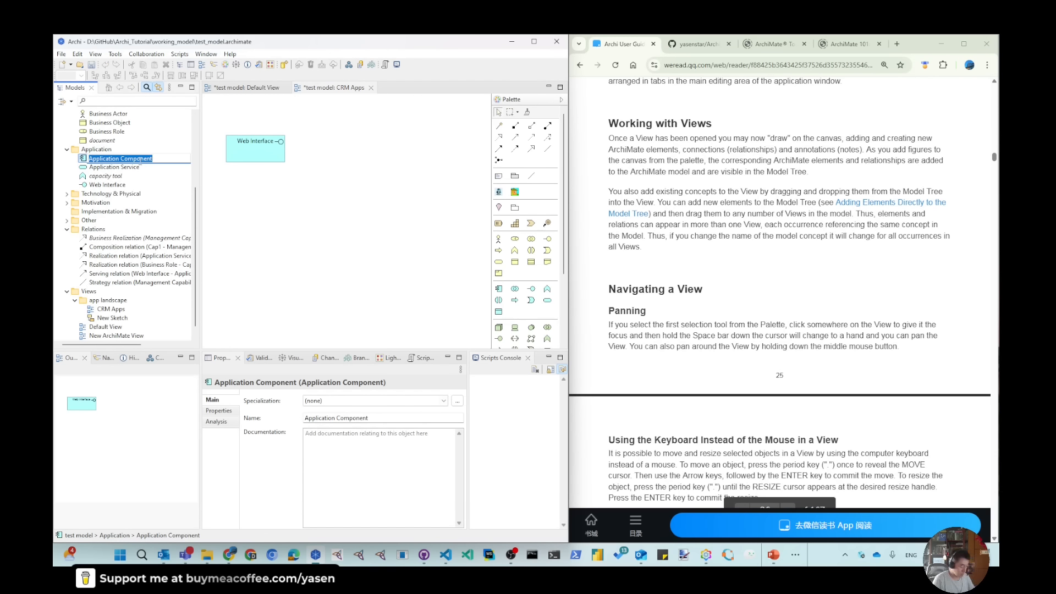
text(App)
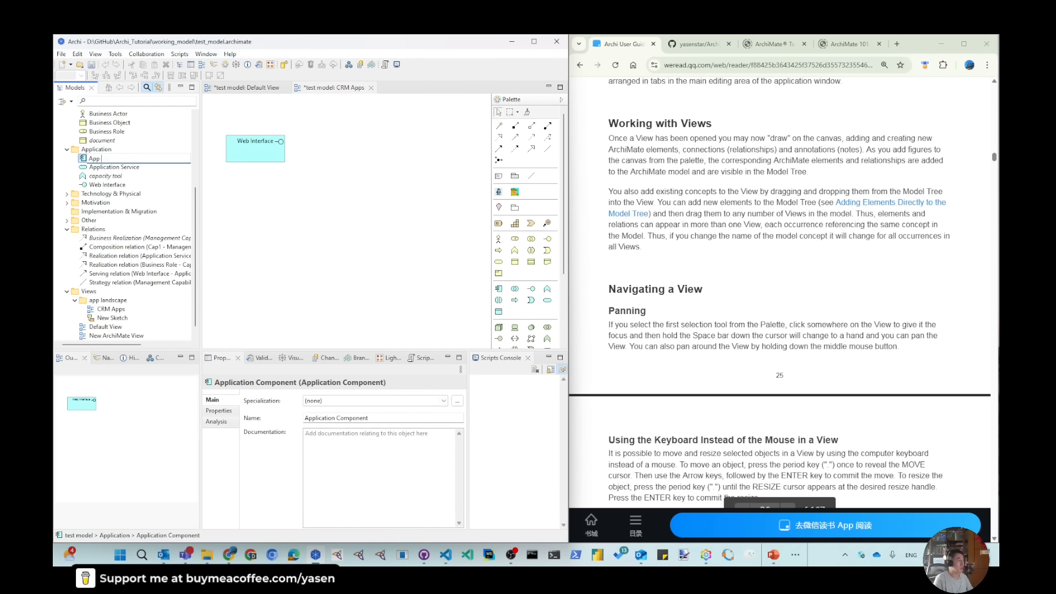
text( S)
key(BackSpace)
text(CoCRM Application)
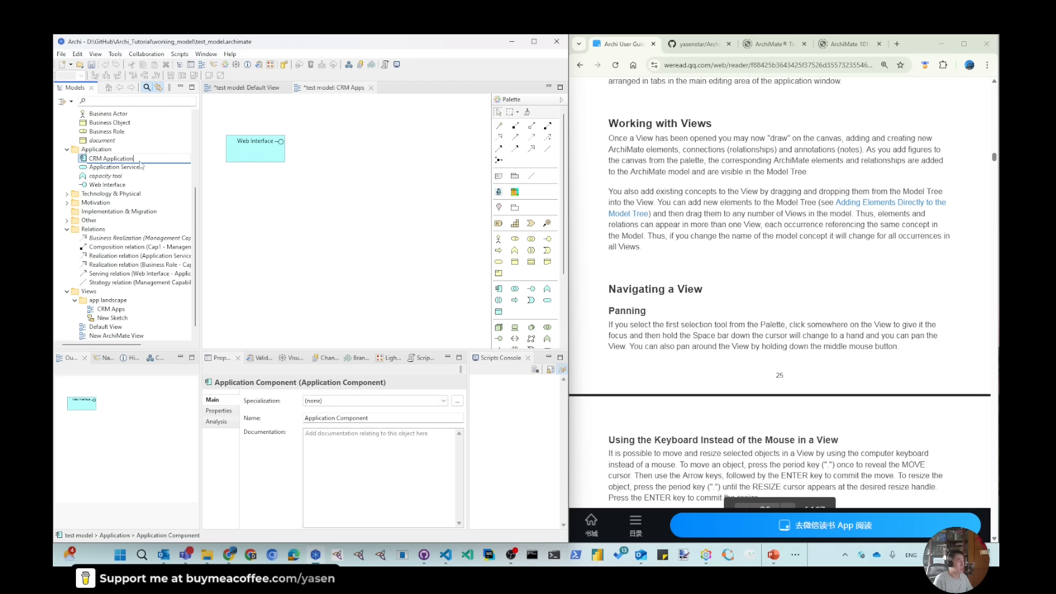
key(Return)
drag(110, 176, 342, 137)
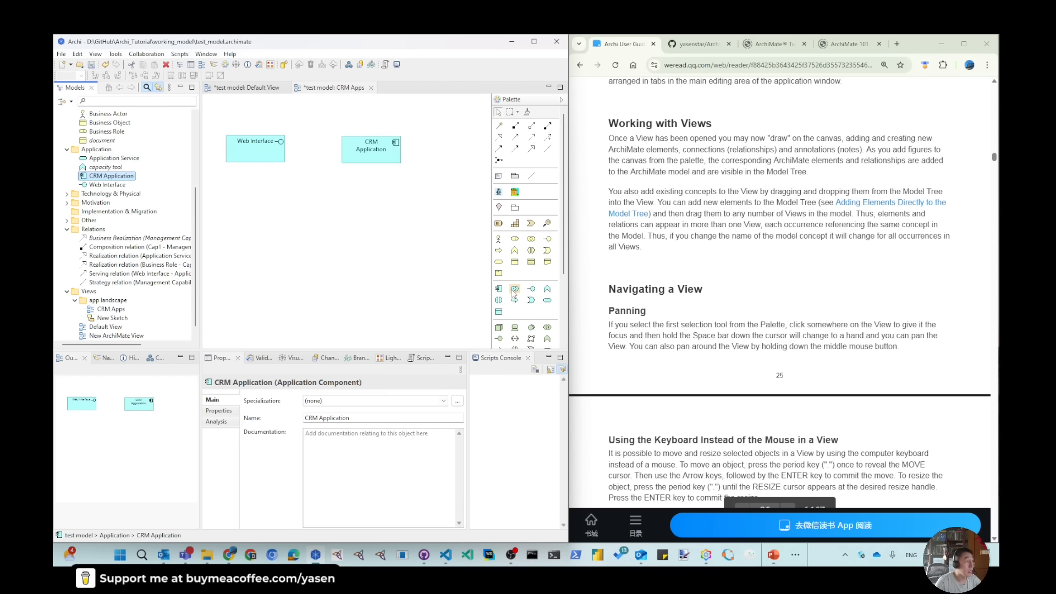
- Add a Node named CRM App Server directly below CRM Application in the CRM Apps view
click(499, 326)
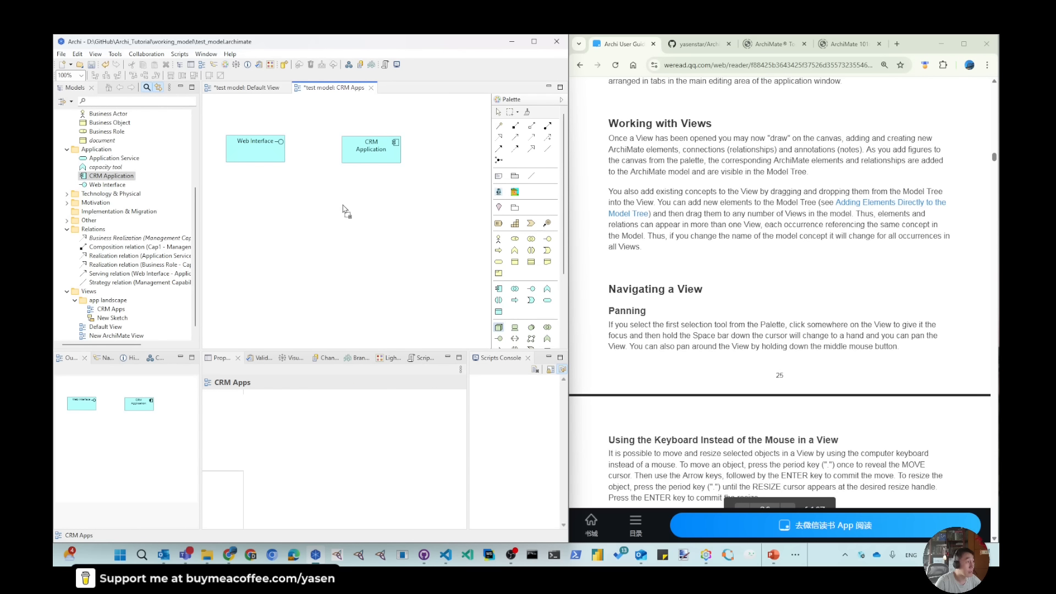
click(343, 207)
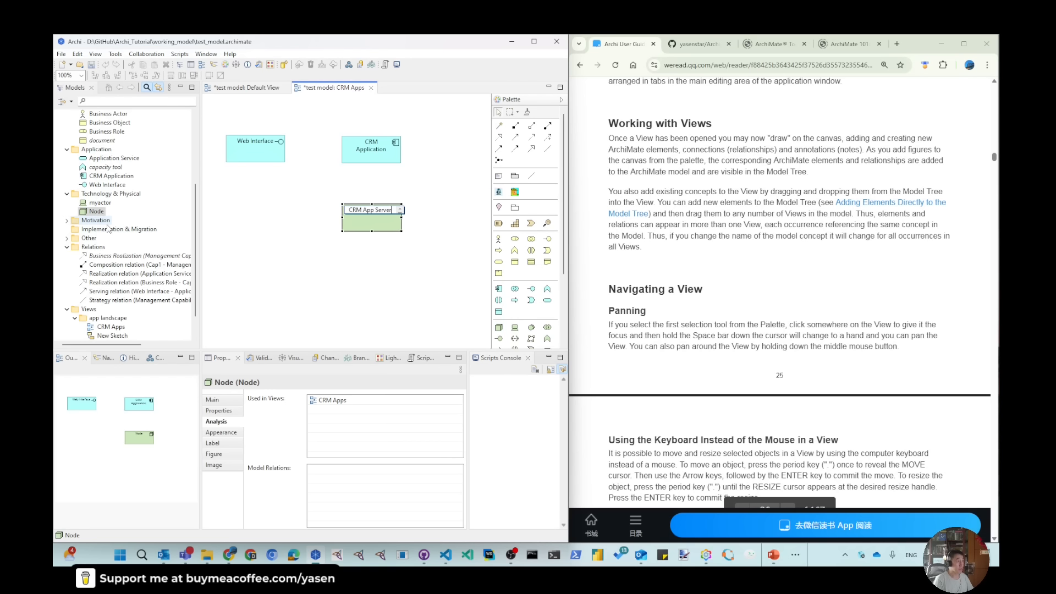
text(CRM App Server)
key(Return)
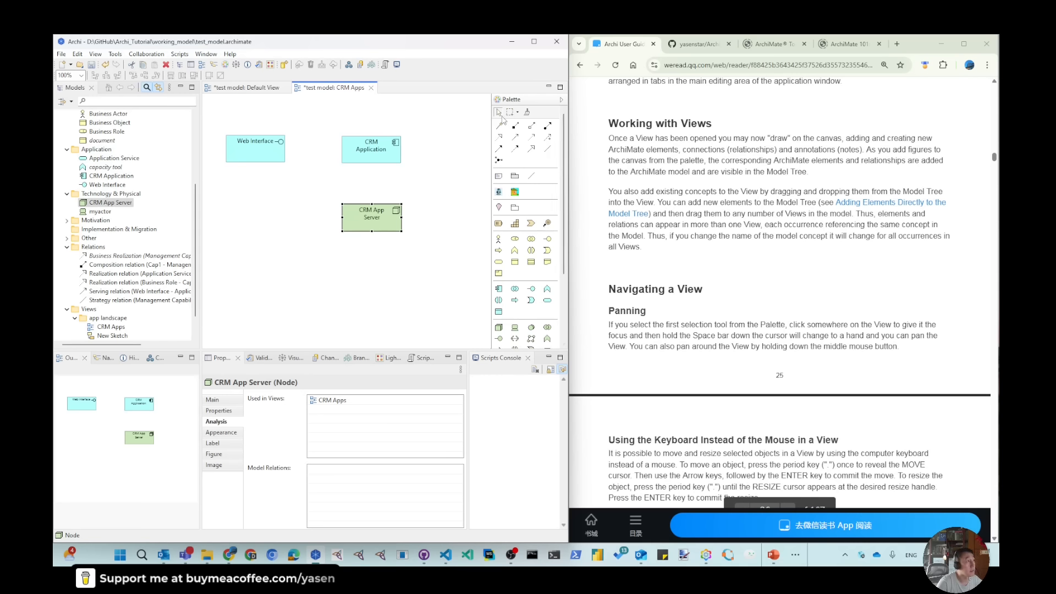
- Connect CRM App Server to CRM Application with a Realization relation, using the Realizes option
click(380, 223)
click(377, 141)
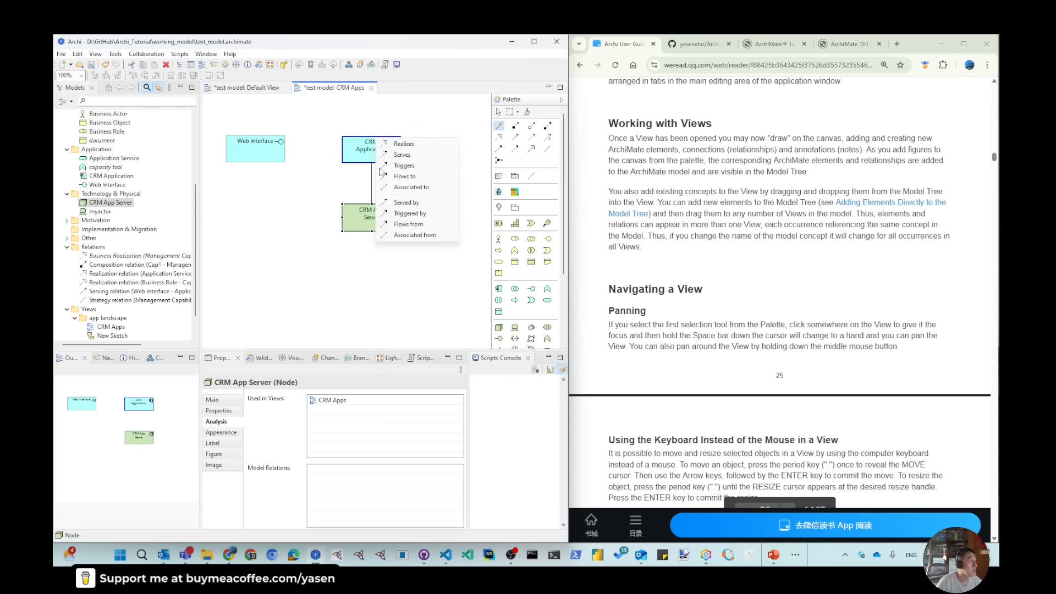
click(420, 147)
- Connect CRM Application to Web Interface with a Serving relation, using the Serves option
click(498, 125)
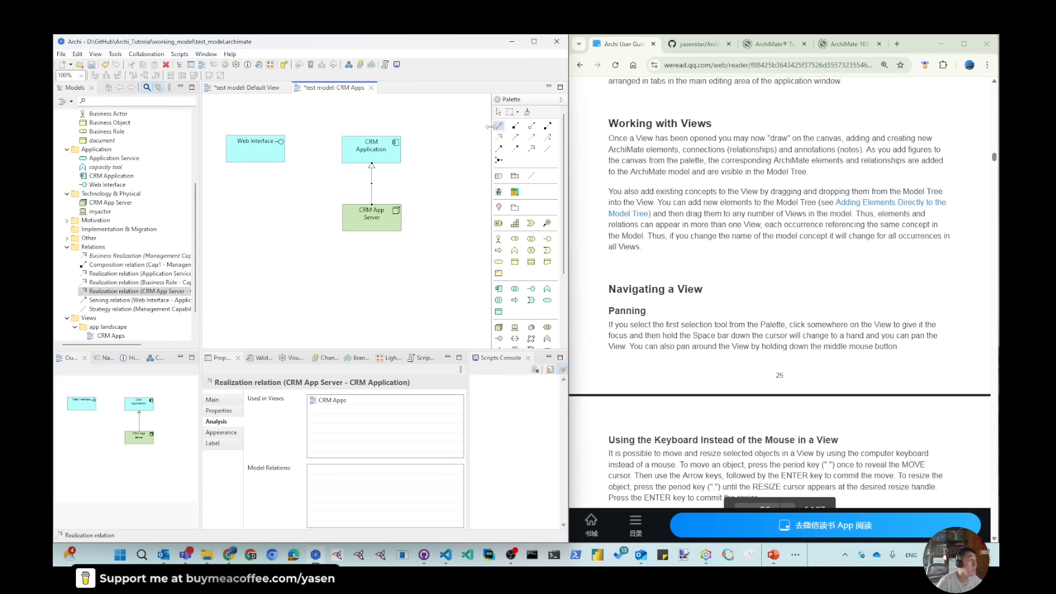
click(371, 150)
click(270, 152)
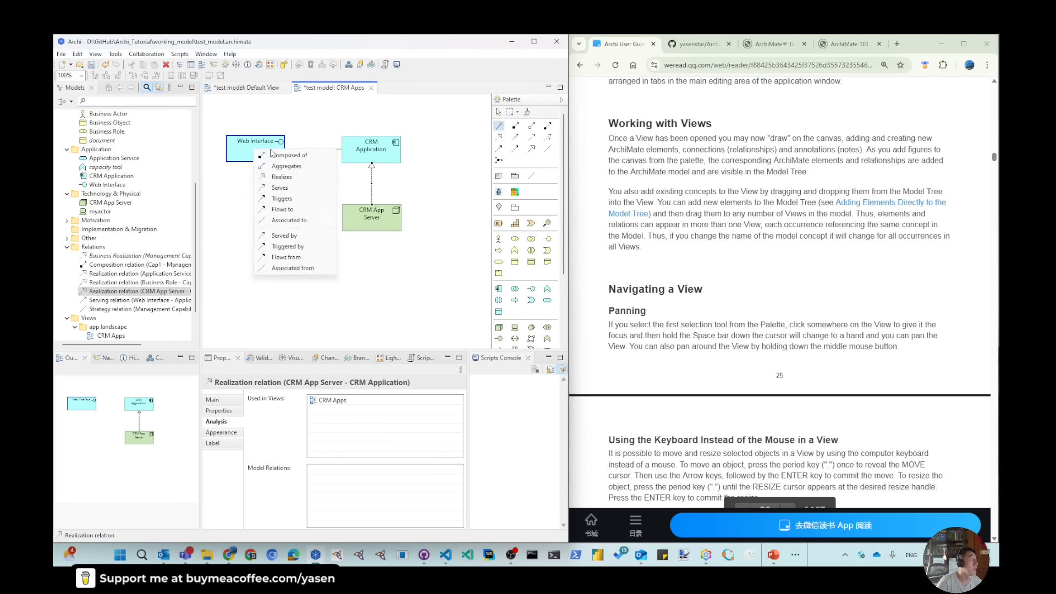
click(282, 188)
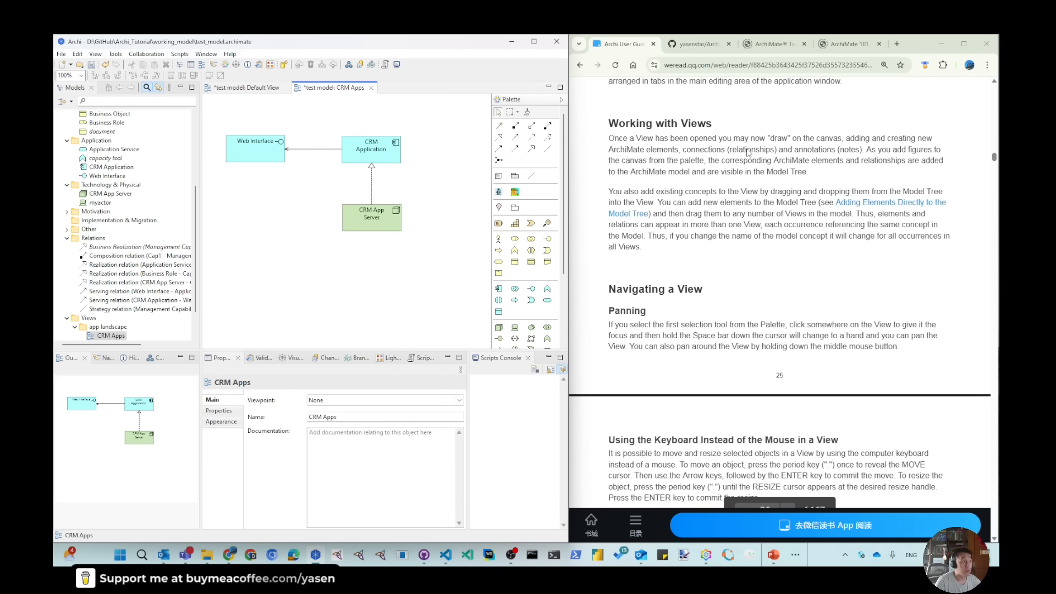
- Add a note below Web Interface reading "Server is up and running at certain date" and make it narrower
click(234, 192)
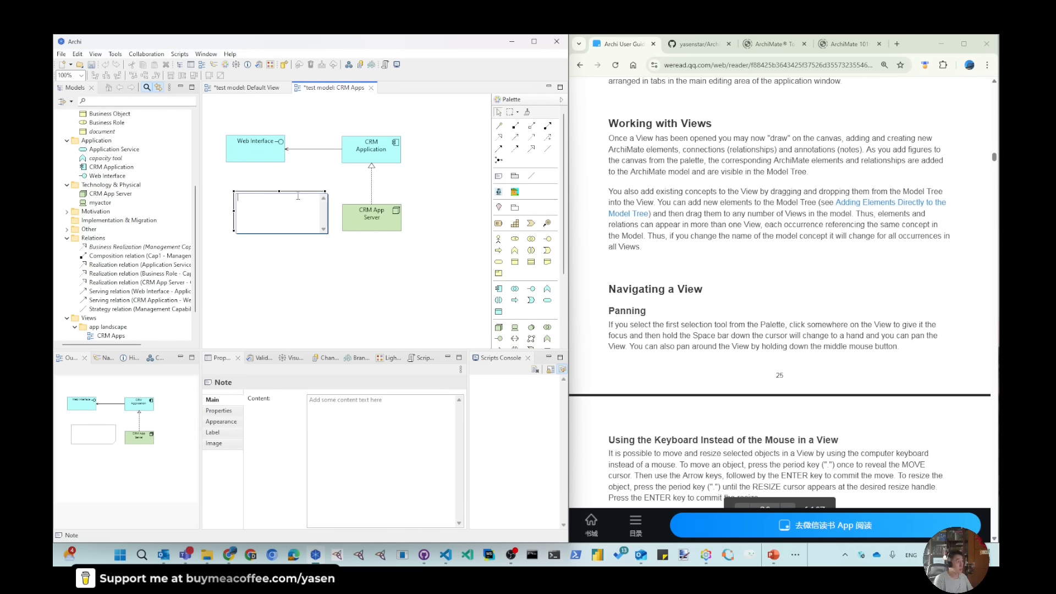
text(Server )
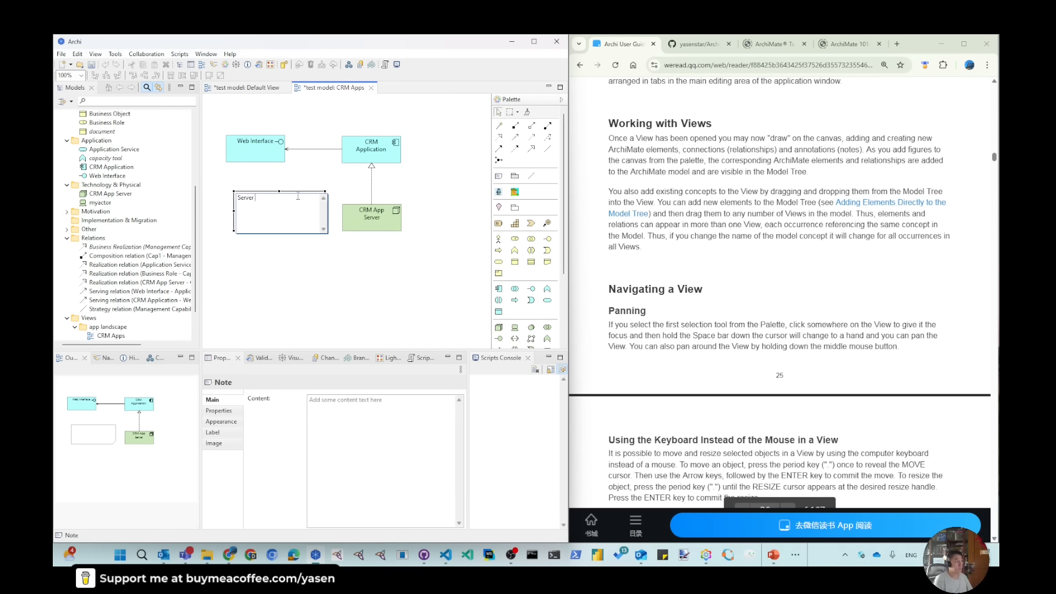
text(is up an)
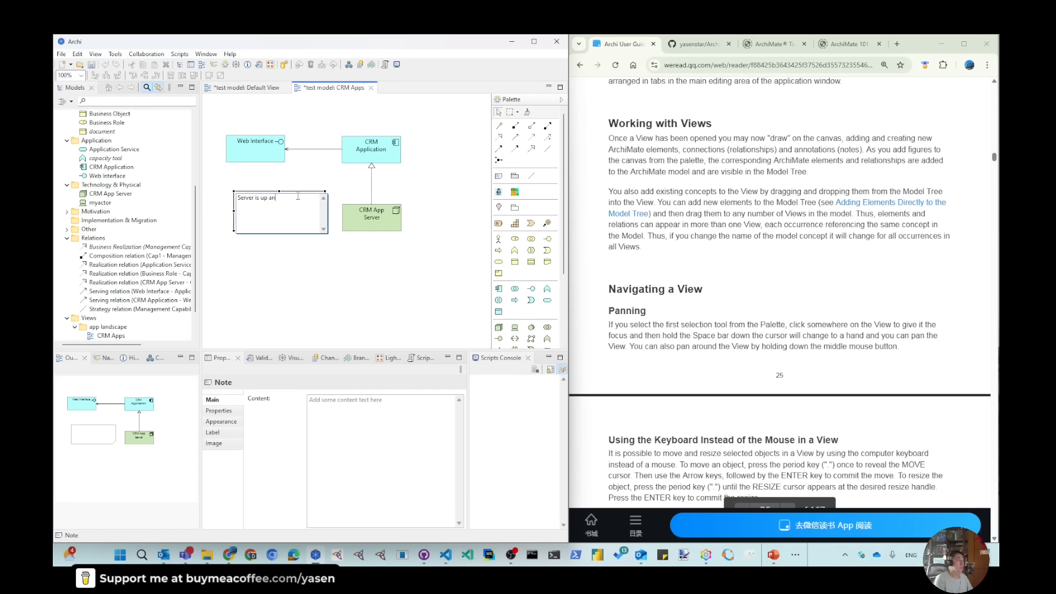
text(d running at cer)
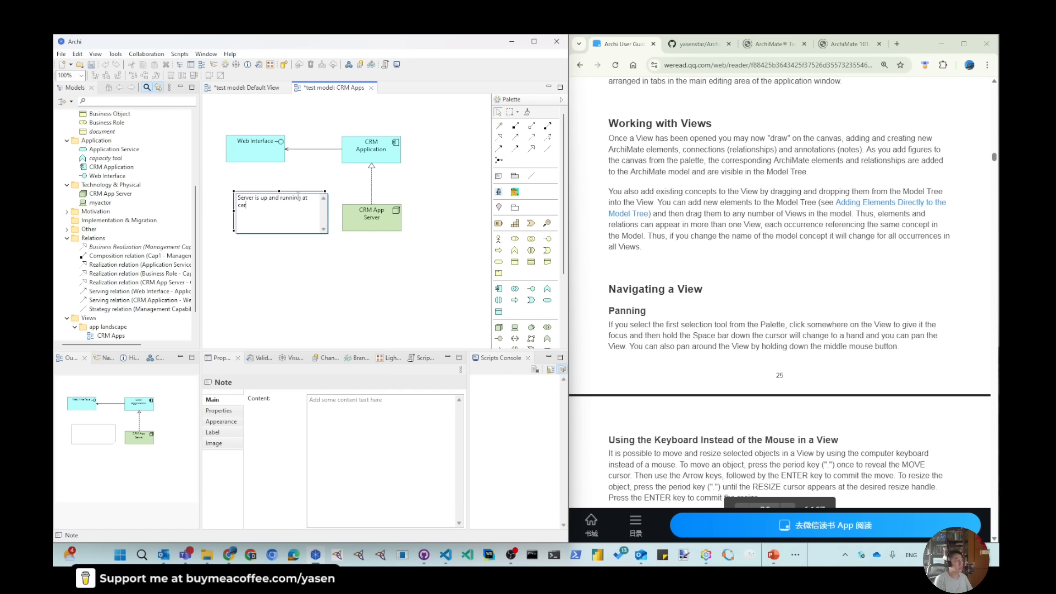
text(tain date)
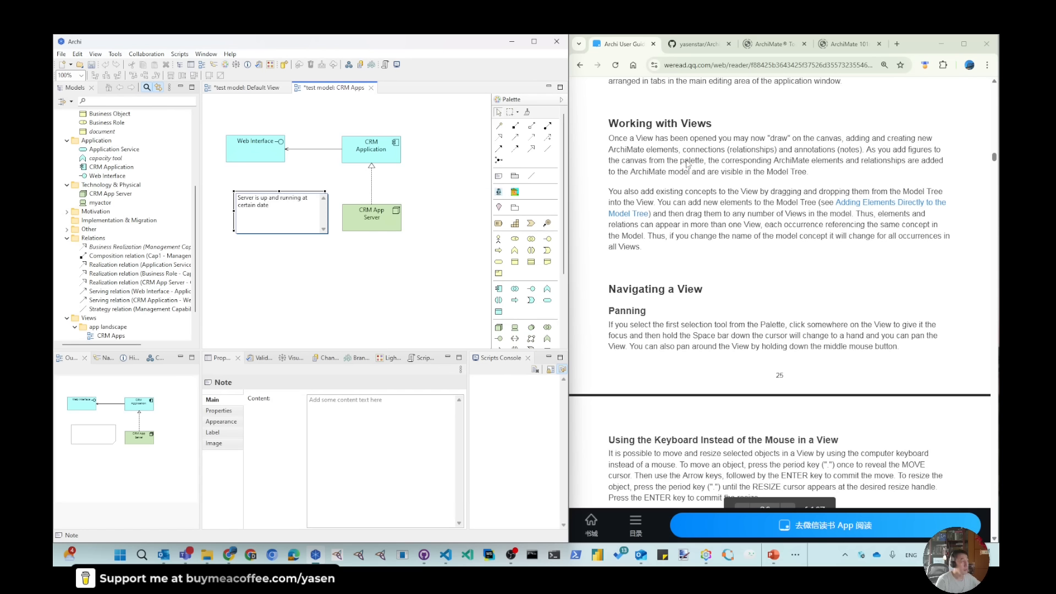
key(ctrl+Return)
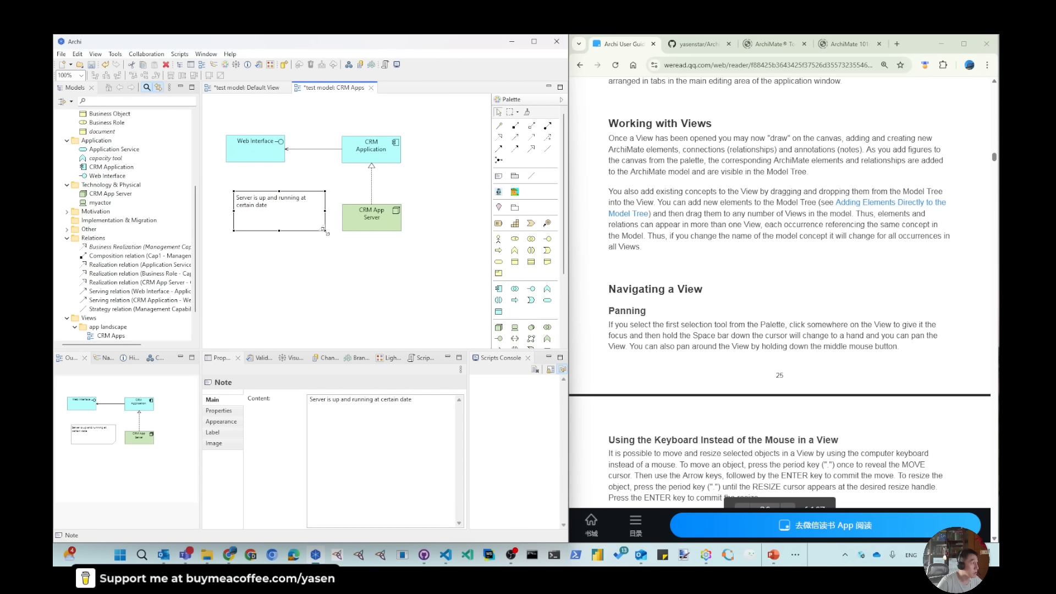
drag(323, 230, 290, 230)
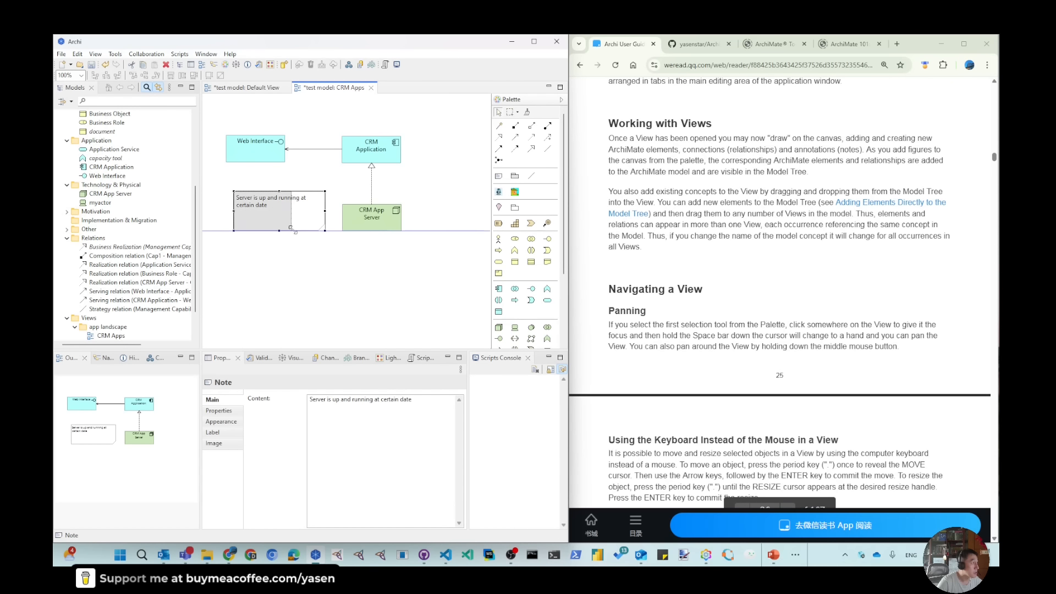
- Connect the note to CRM App Server and move the note below and to the left of the server
click(248, 215)
click(368, 220)
drag(265, 198, 288, 248)
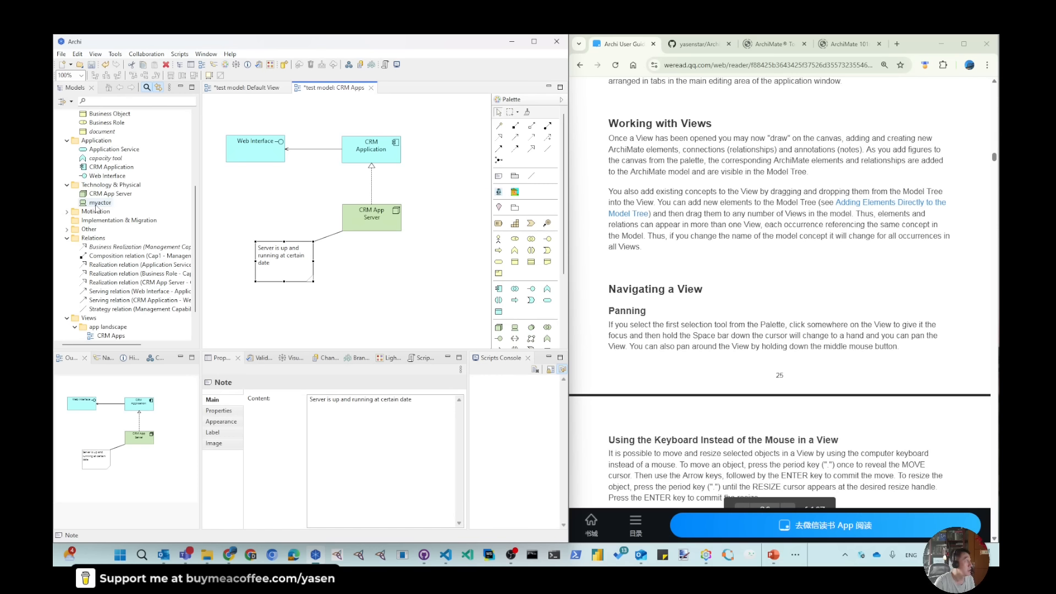
- Place the existing myactor device below CRM App Server and link it to the server with a Composed in relation
drag(100, 202, 400, 268)
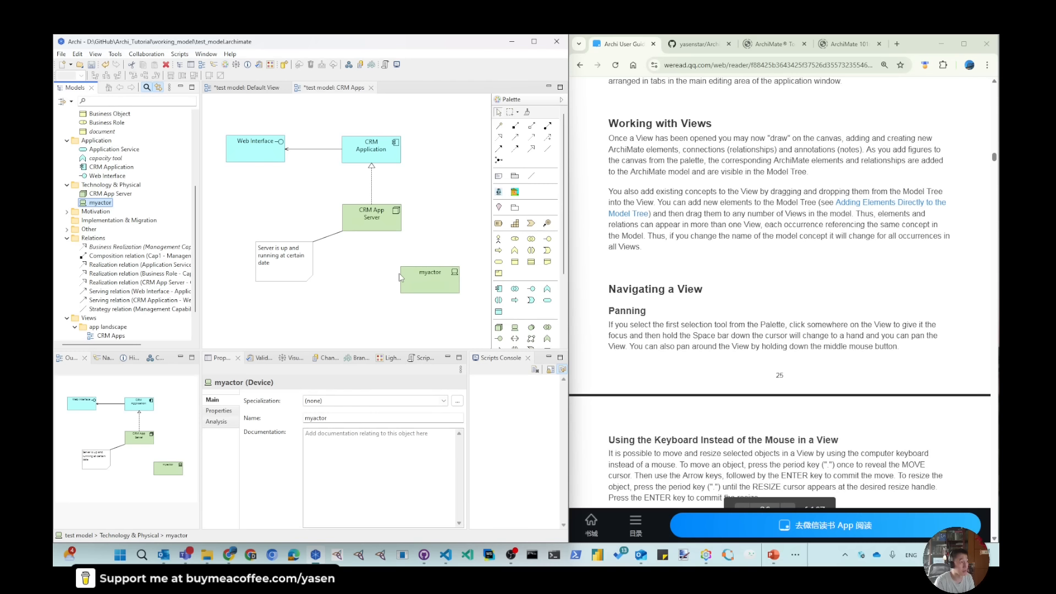
click(500, 126)
click(432, 280)
click(380, 221)
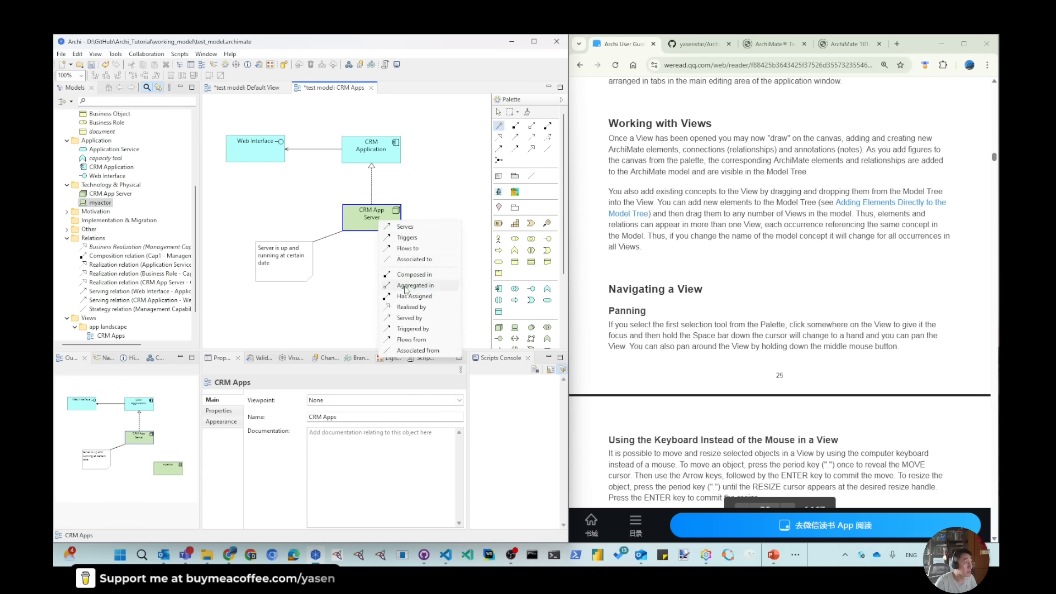
click(414, 275)
drag(439, 282, 396, 280)
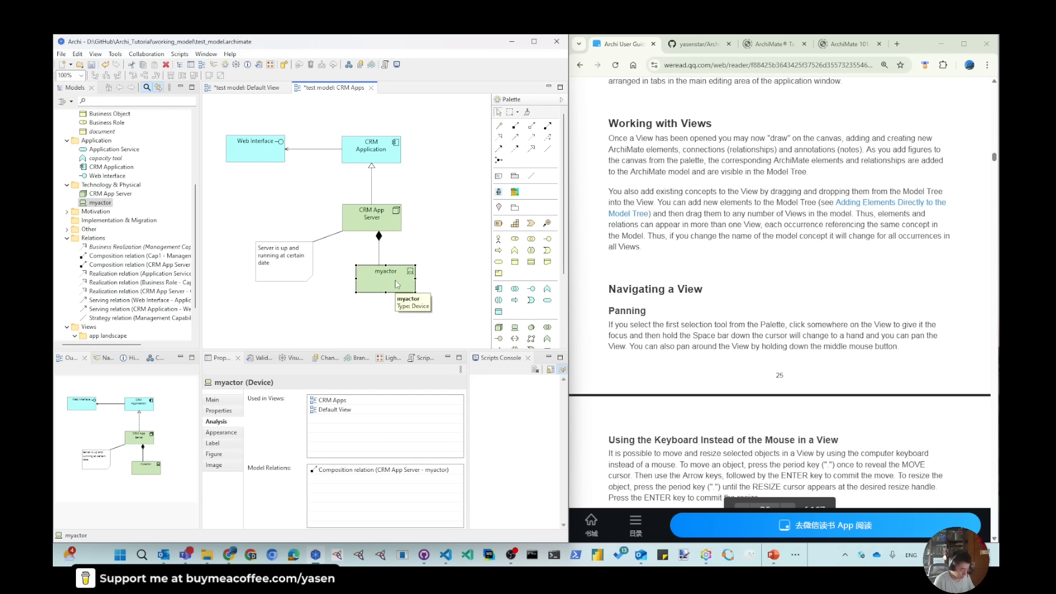
- Rename the myactor device as VM in the diagram
click(398, 283)
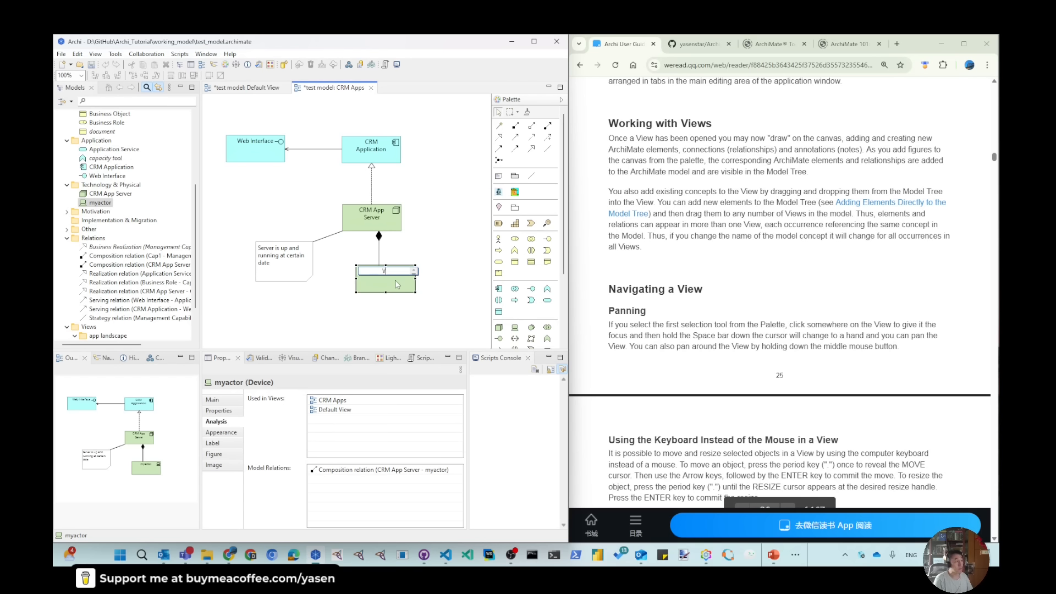
text(VM)
key(Return)
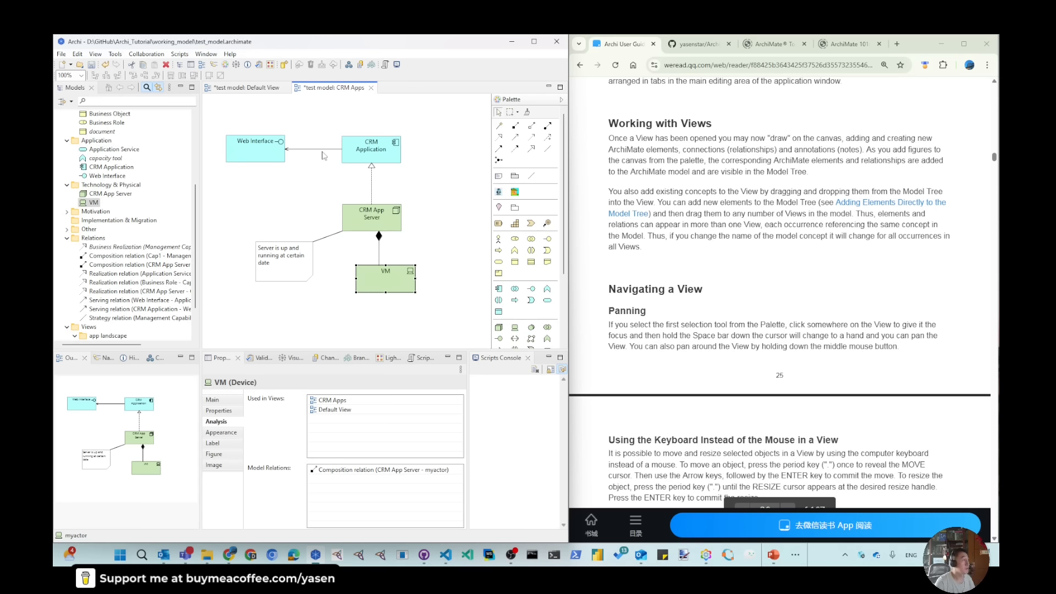
- Rename the CRM Apps view as CRM Apps Landscape and save the model
click(309, 185)
click(109, 337)
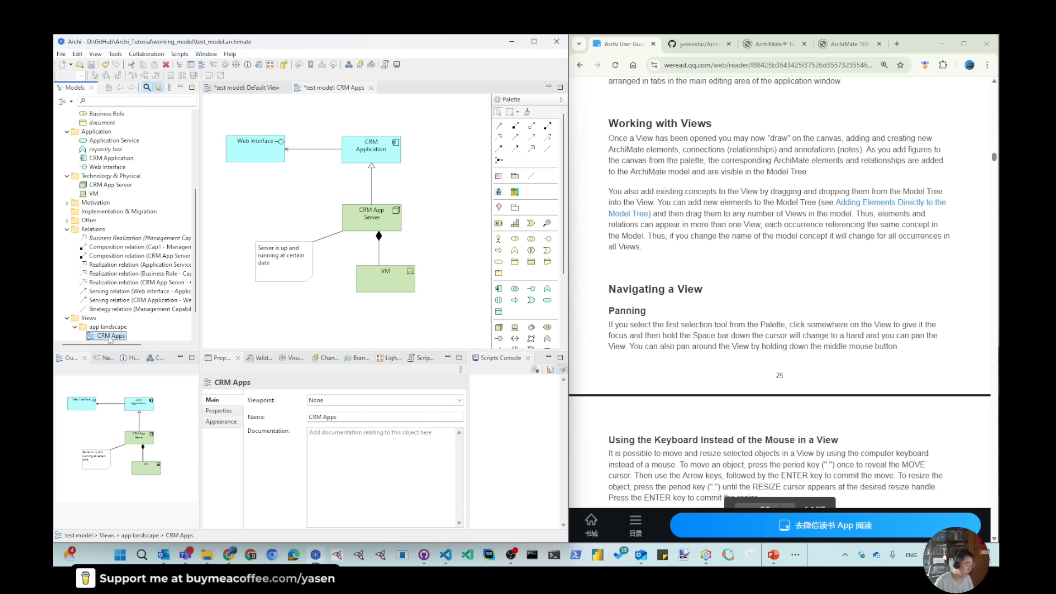
click(110, 336)
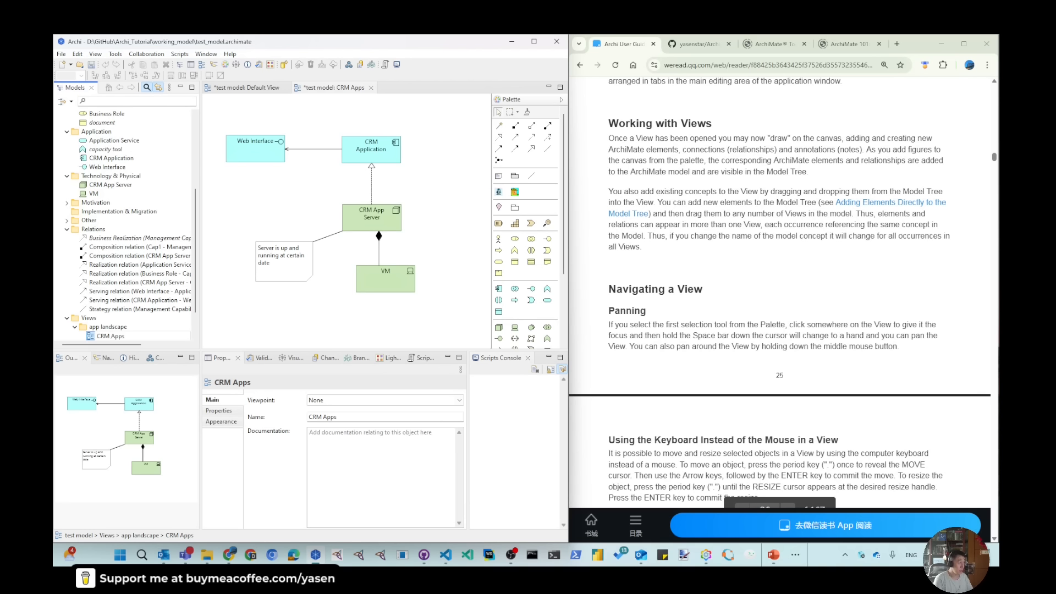
text(Landscape)
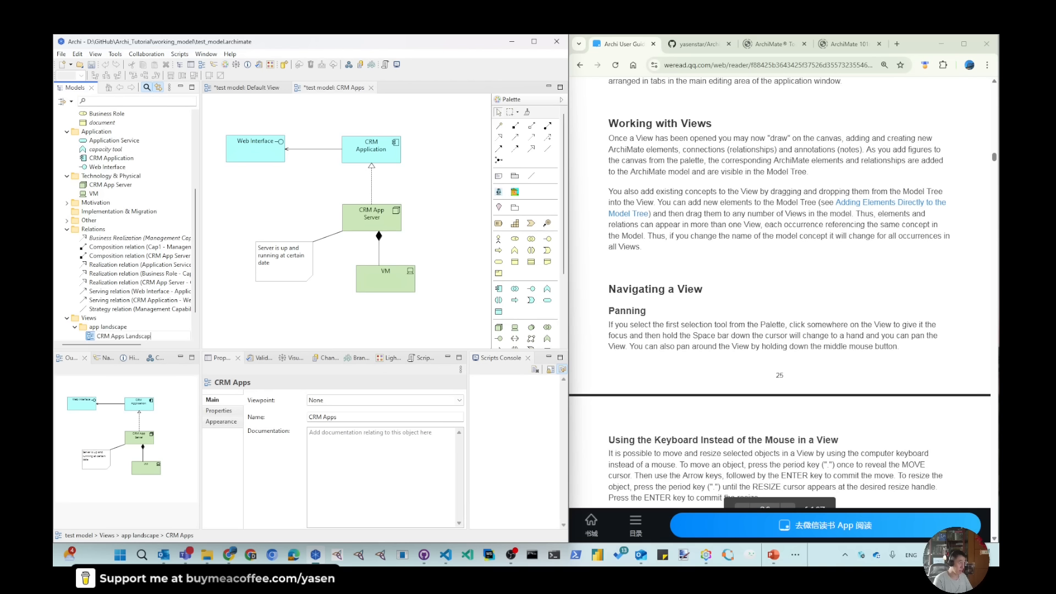
key(Return)
click(414, 136)
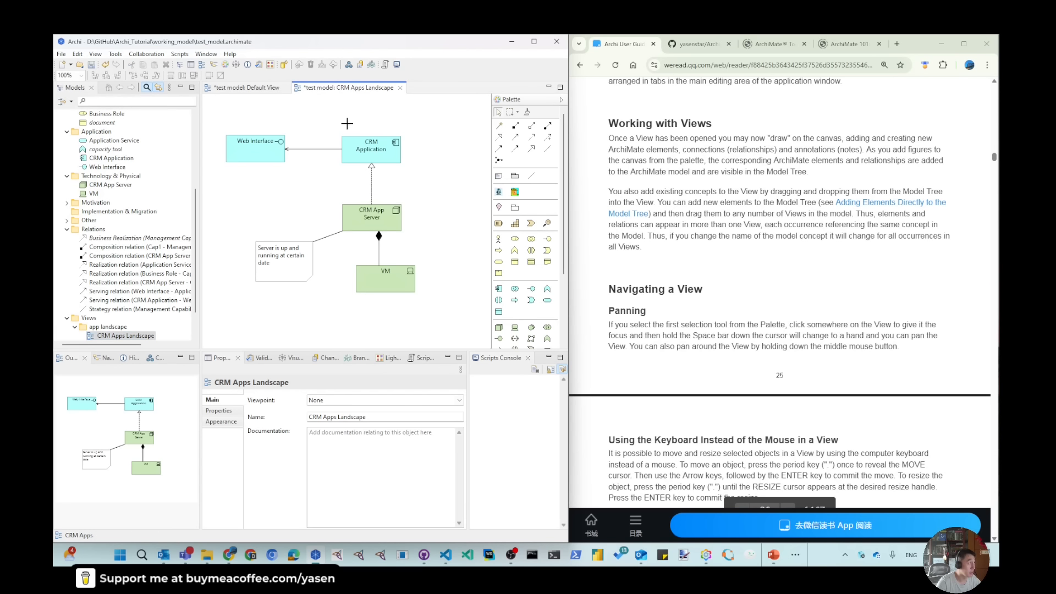
click(92, 65)
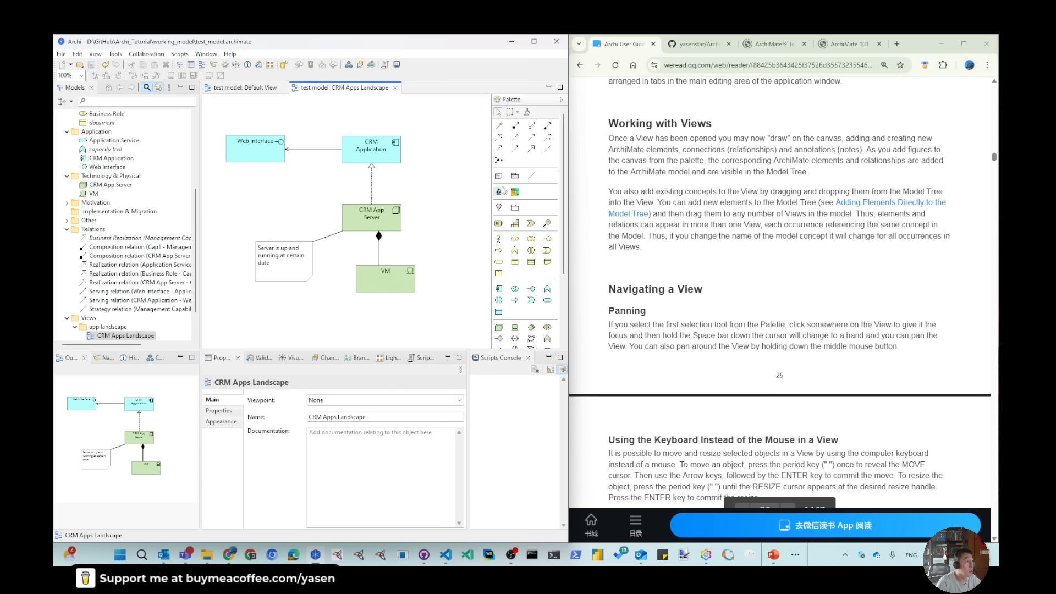
- Add an empty note above the diagram elements and resize it into a wide, low title box
click(262, 100)
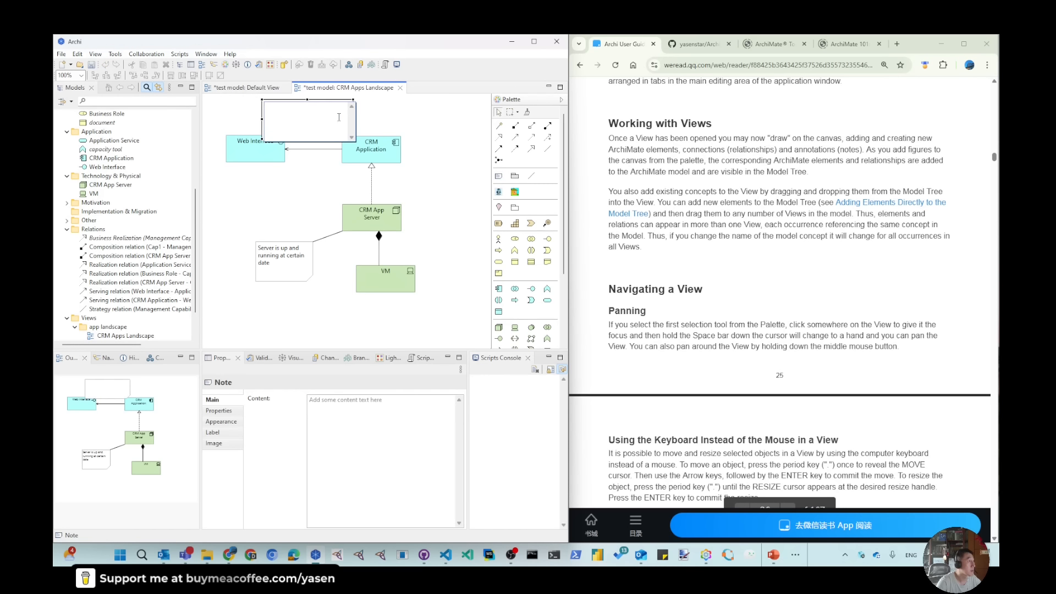
click(316, 123)
drag(353, 137, 453, 117)
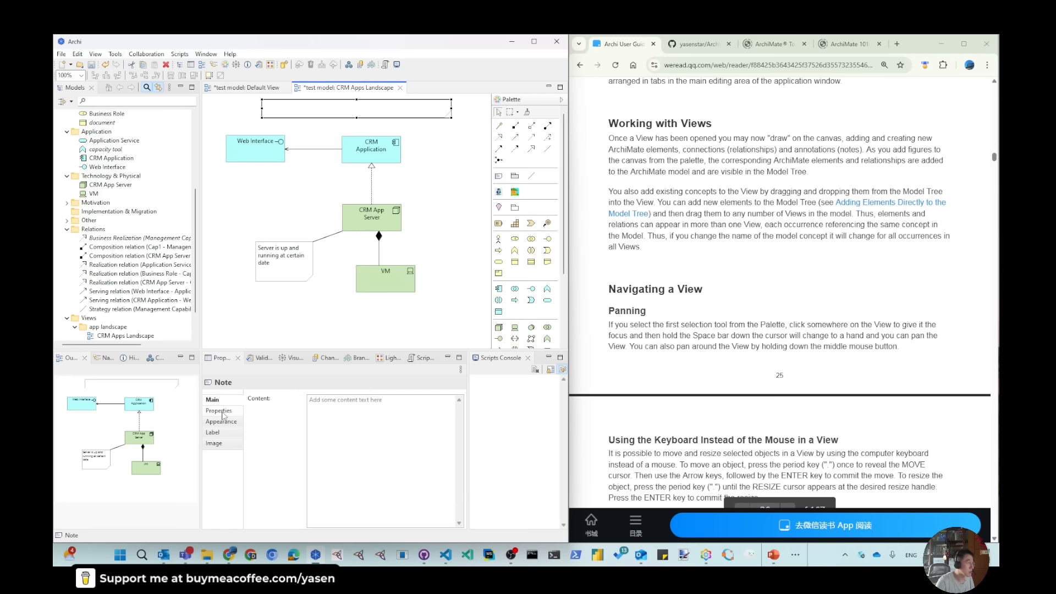
- Set the title note's label expression to "view${name}"
click(213, 432)
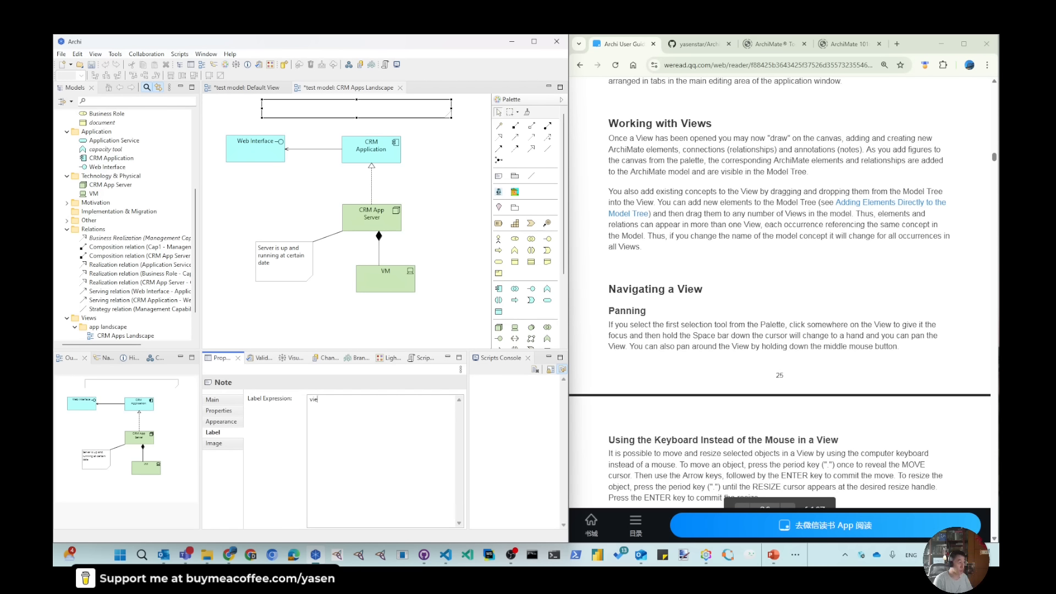
text(view${name})
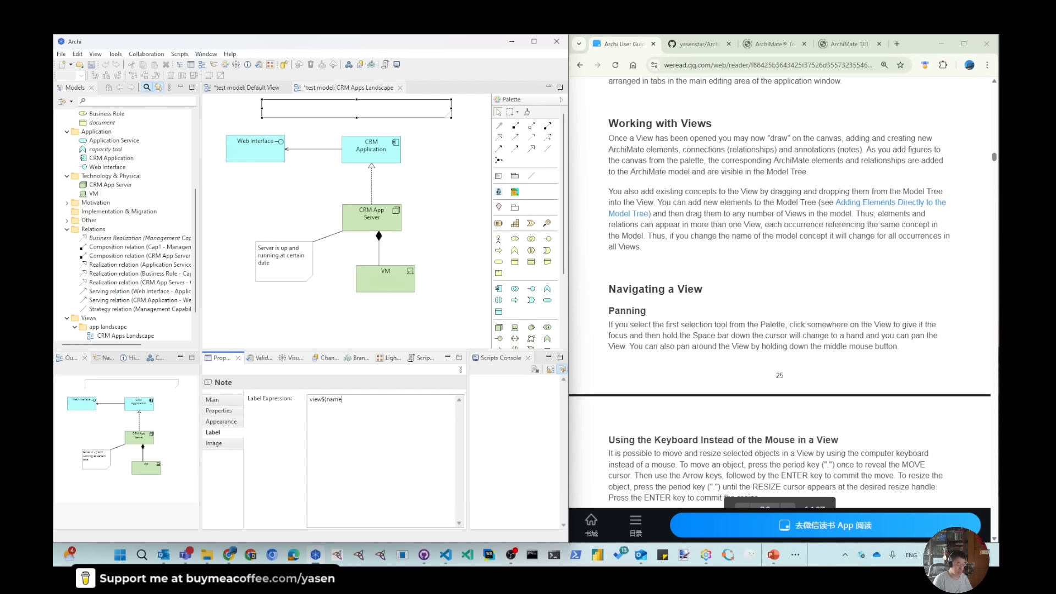
click(363, 342)
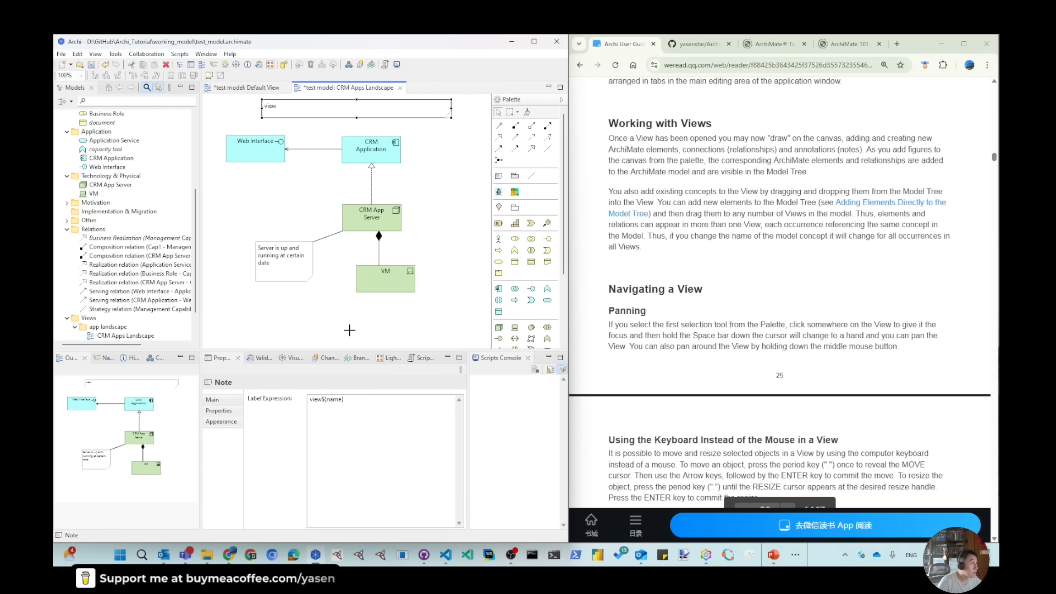
- Check the view's own viewpoint and appearance settings, and correct the title note's label expression so it outputs the view's name
click(308, 401)
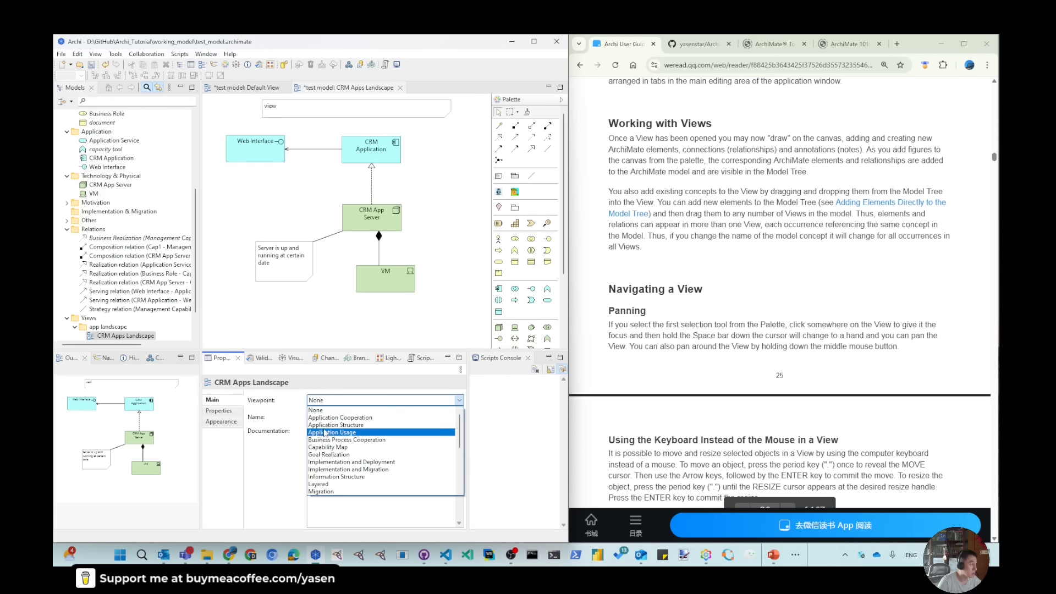
key(Escape)
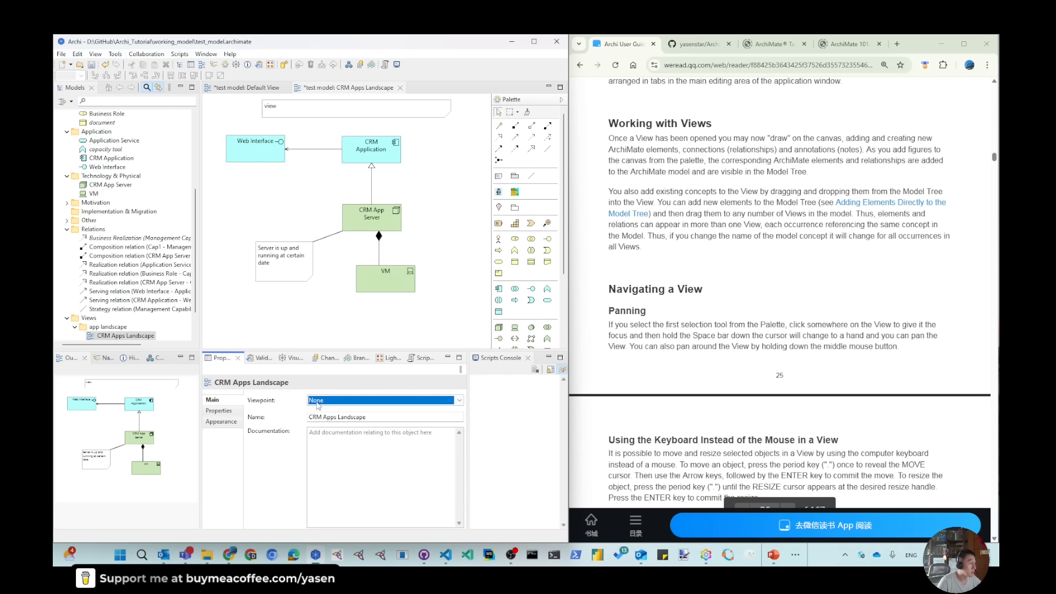
click(221, 421)
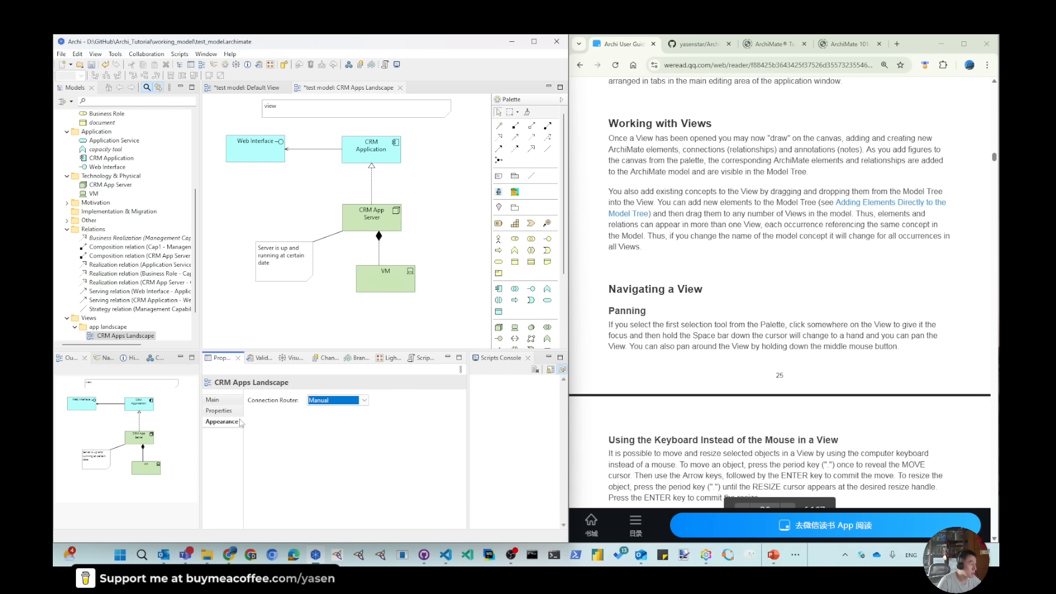
click(332, 110)
click(223, 435)
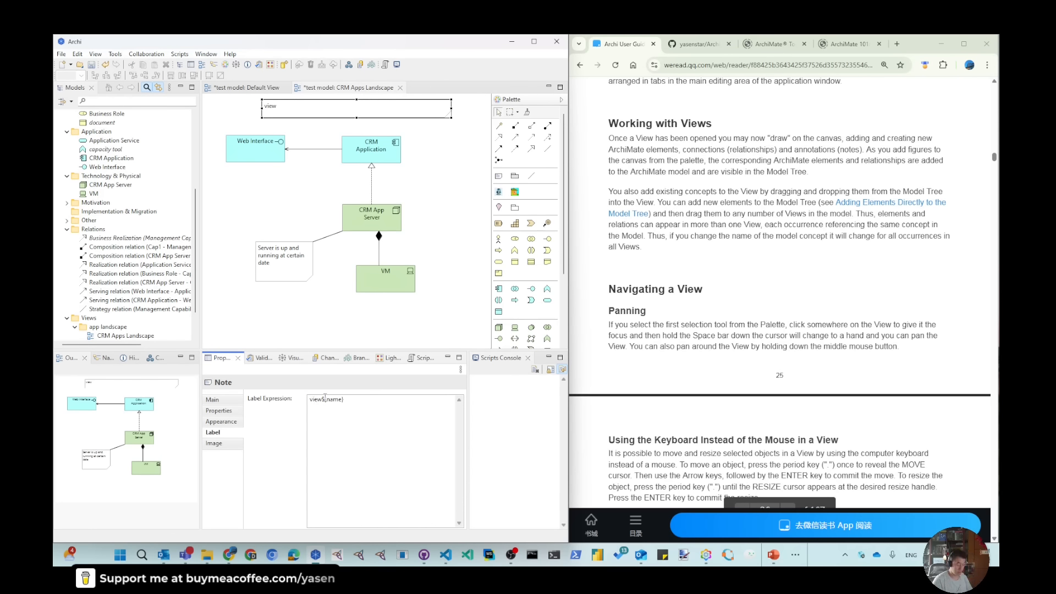
click(429, 312)
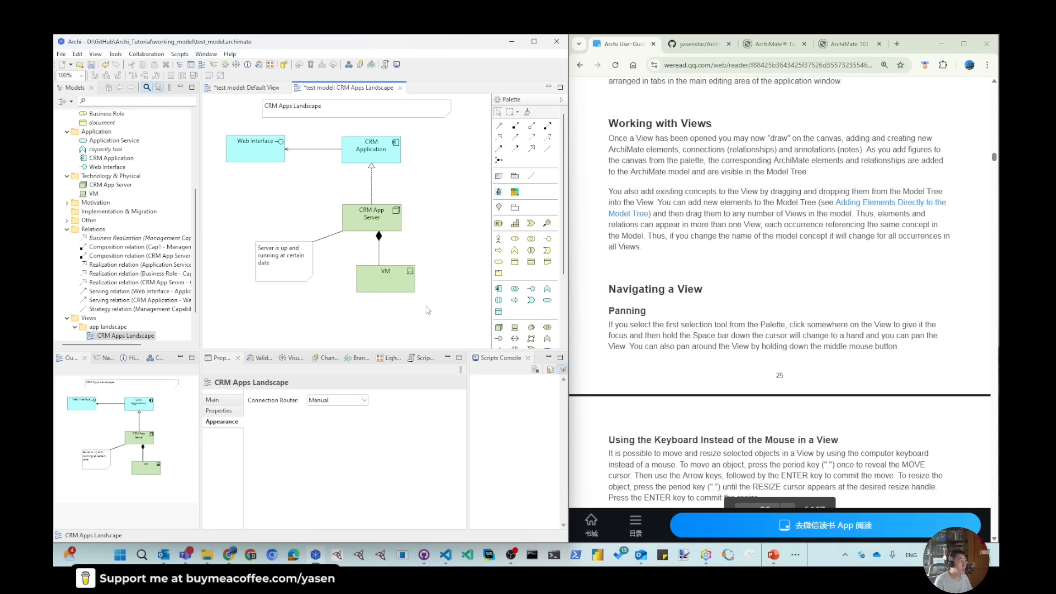
- Remove the border of the title note and centre its text both horizontally and vertically
click(311, 110)
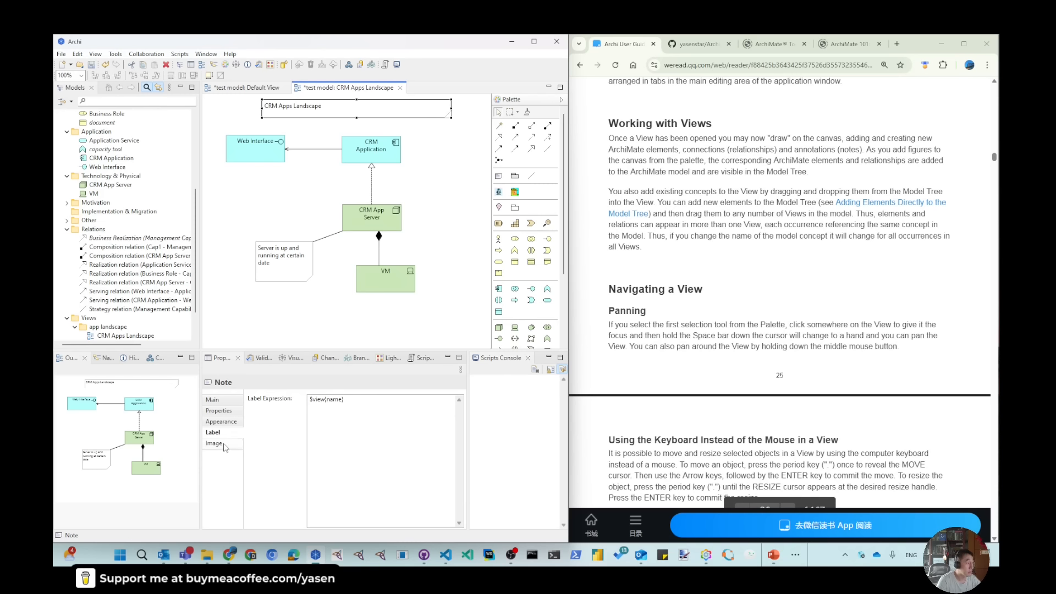
click(233, 422)
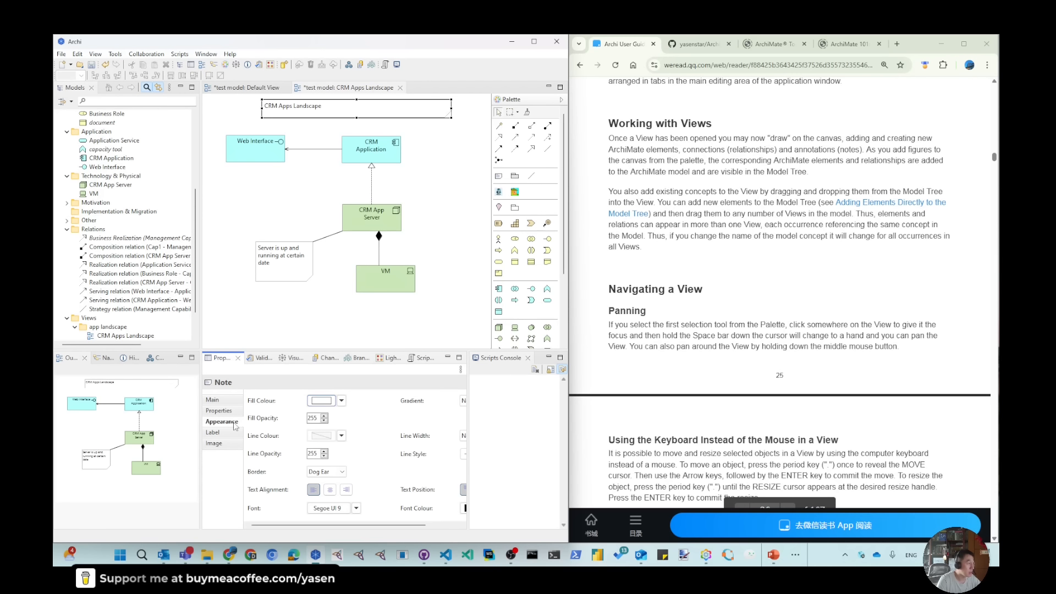
click(326, 472)
click(324, 497)
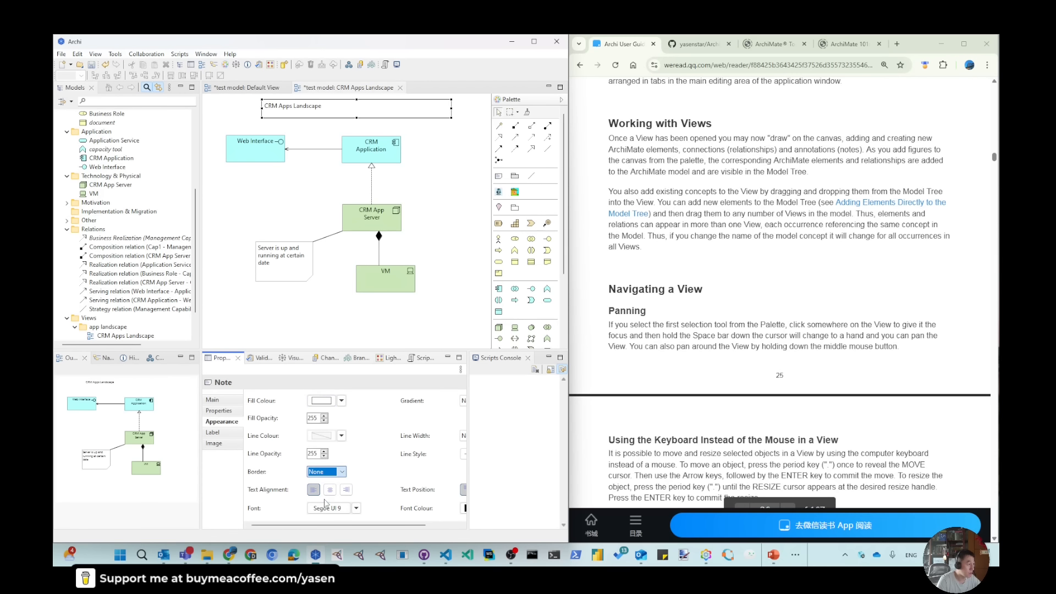
drag(344, 525, 385, 525)
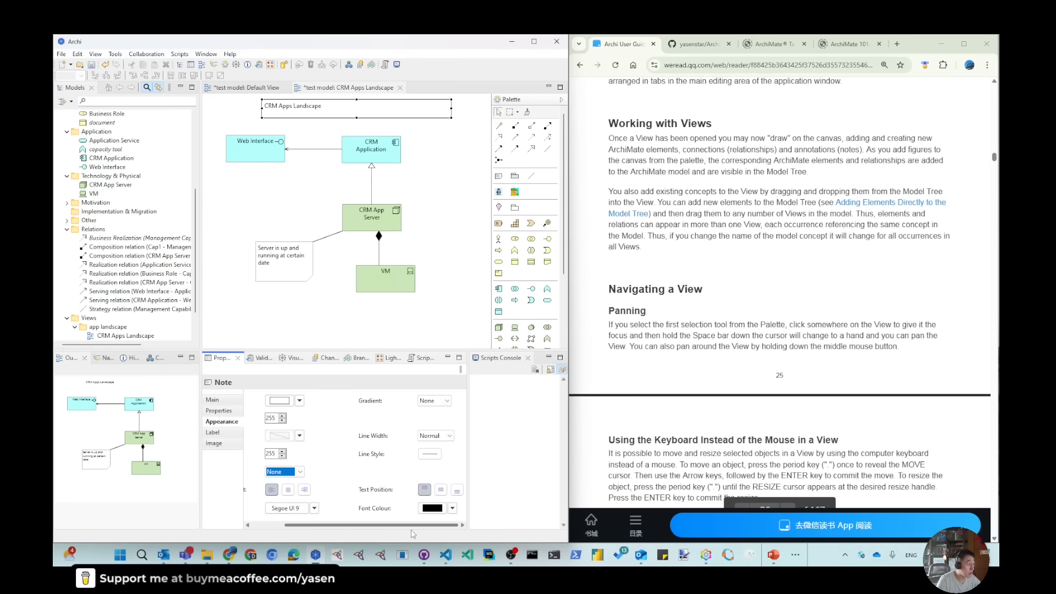
click(440, 489)
click(288, 489)
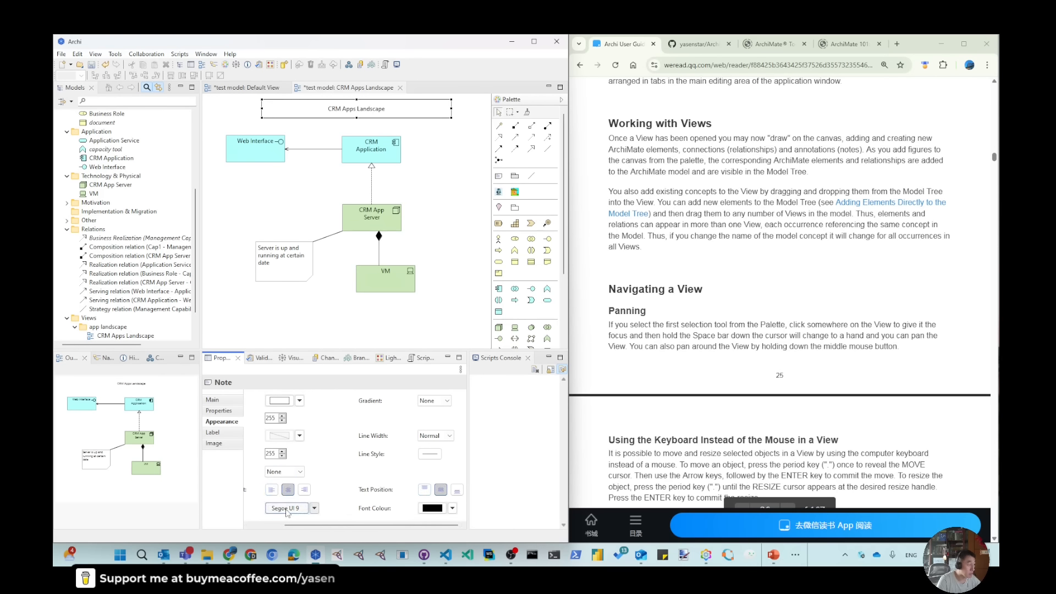
- Set the title note's font to Segoe UI Bold, size 12
click(291, 507)
click(174, 194)
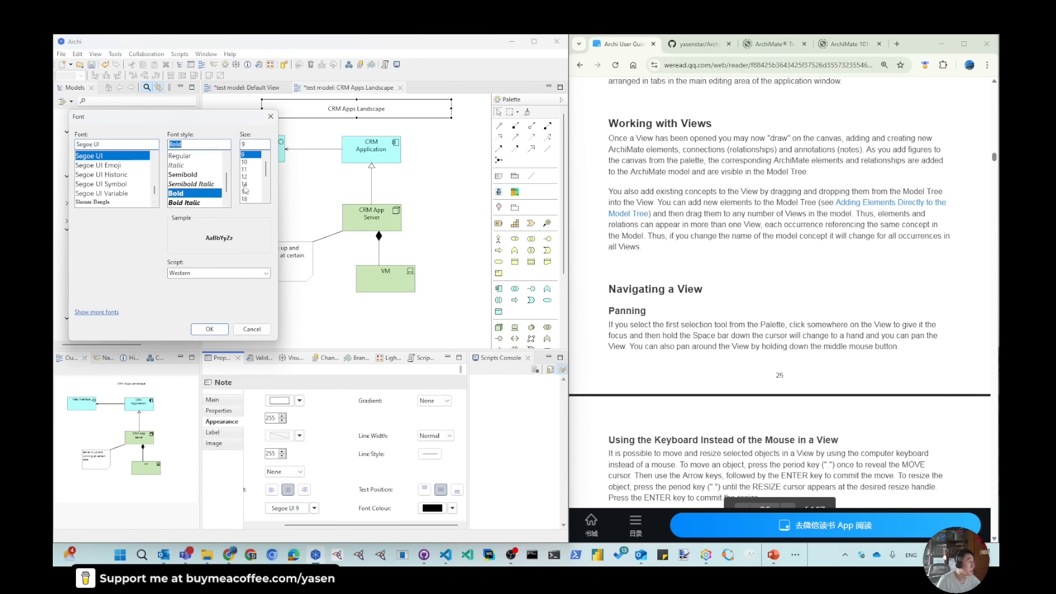
click(250, 178)
click(210, 329)
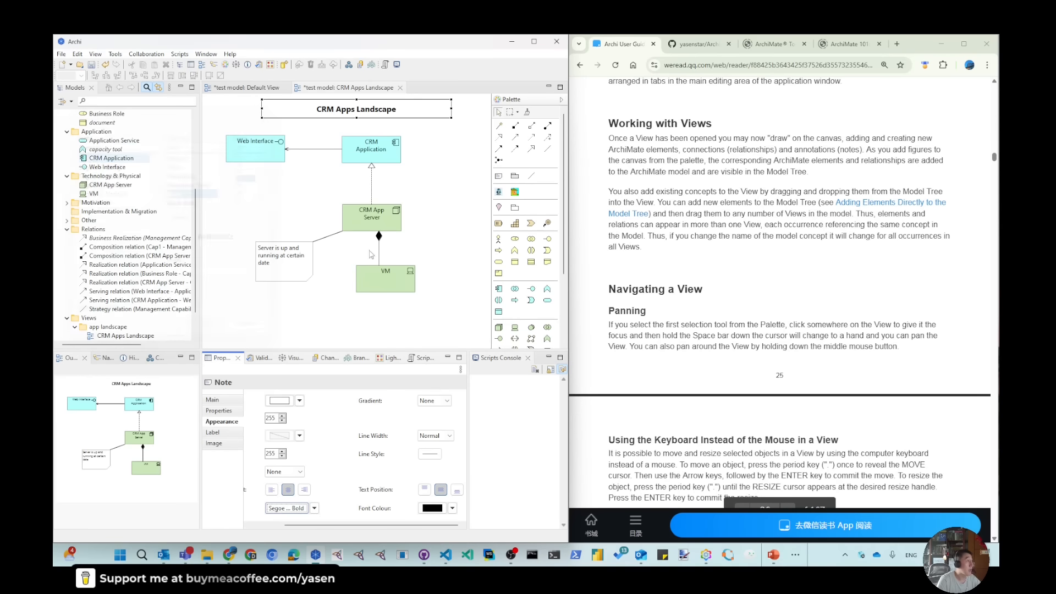
click(454, 206)
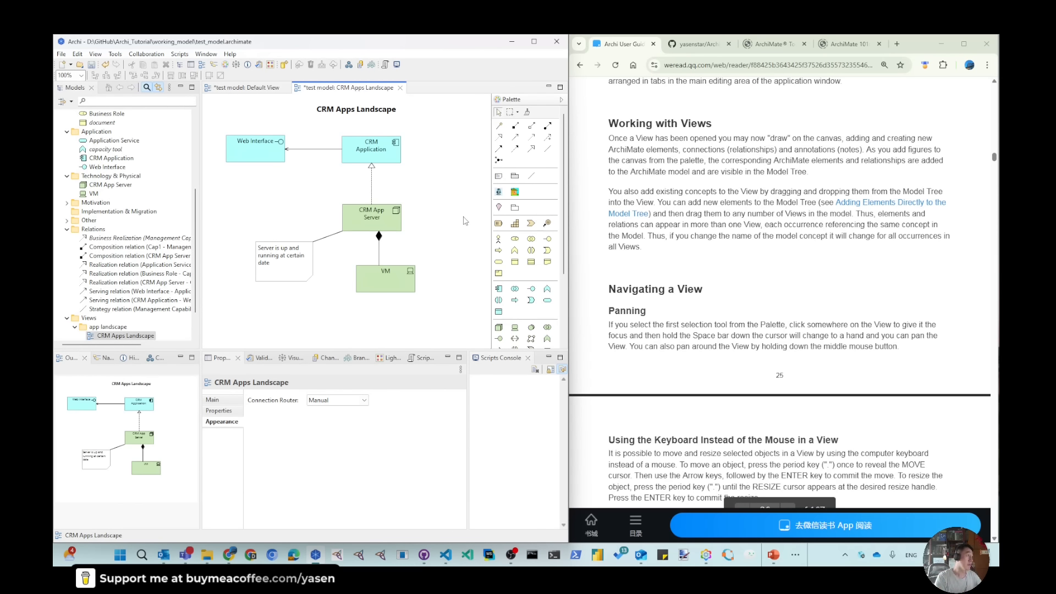
- Compare the title note with its view in the model tree and review the note's label expression
click(358, 111)
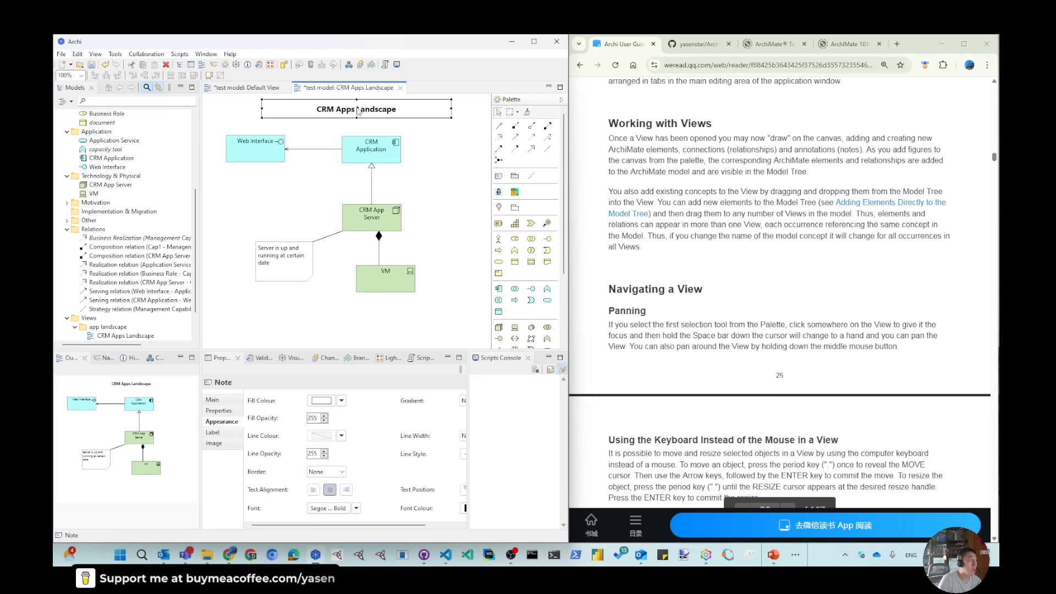
click(119, 337)
click(361, 113)
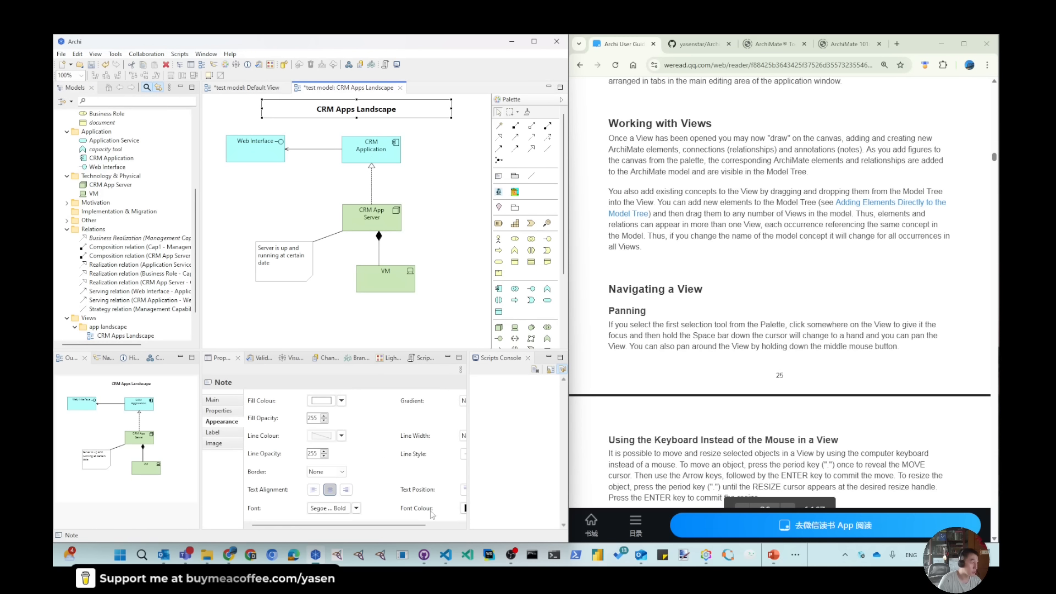
click(213, 433)
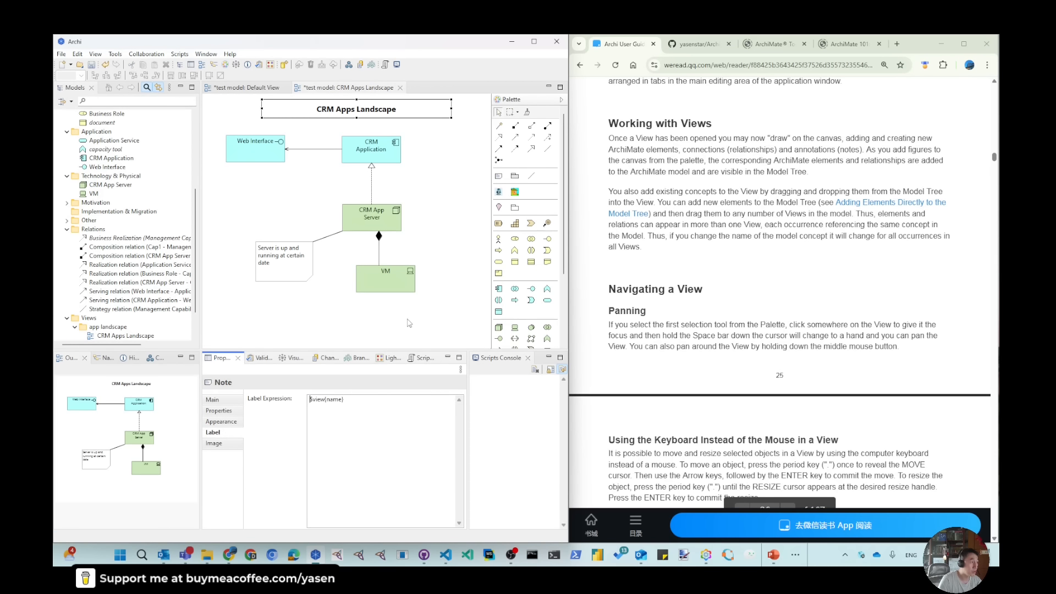